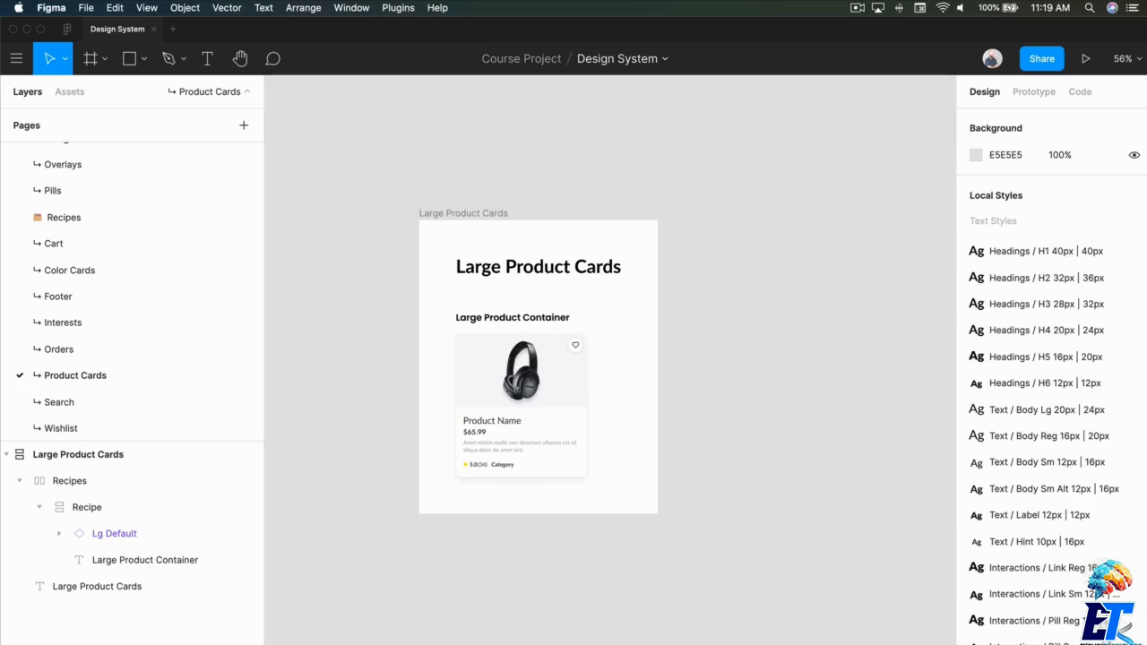
left_click(556, 430)
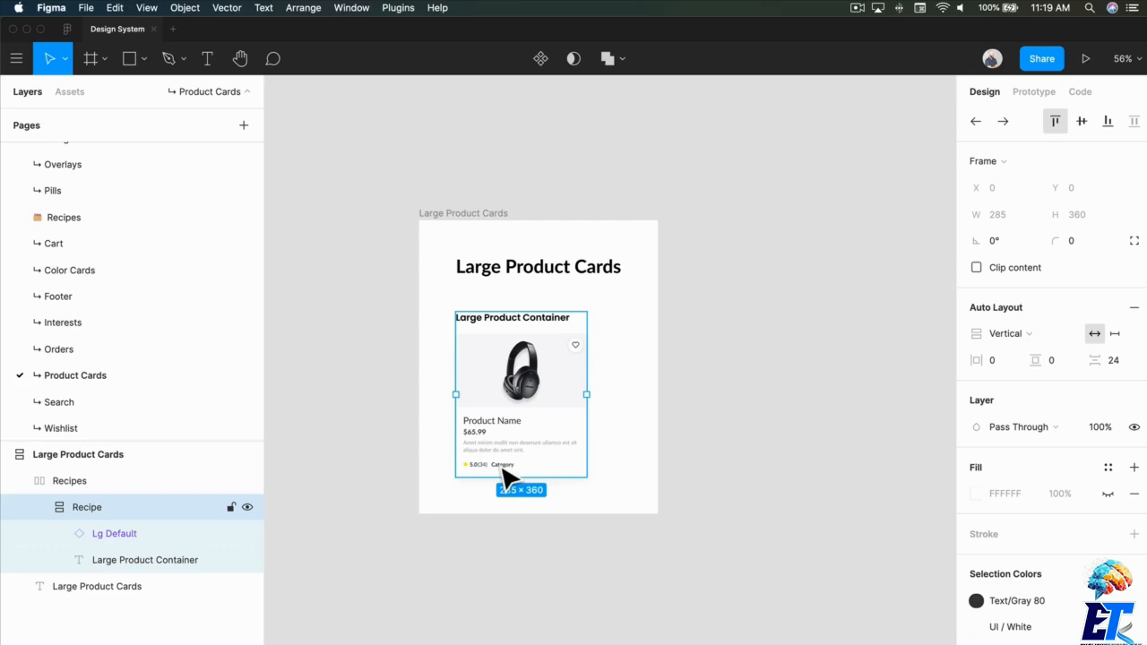
left_click(690, 452)
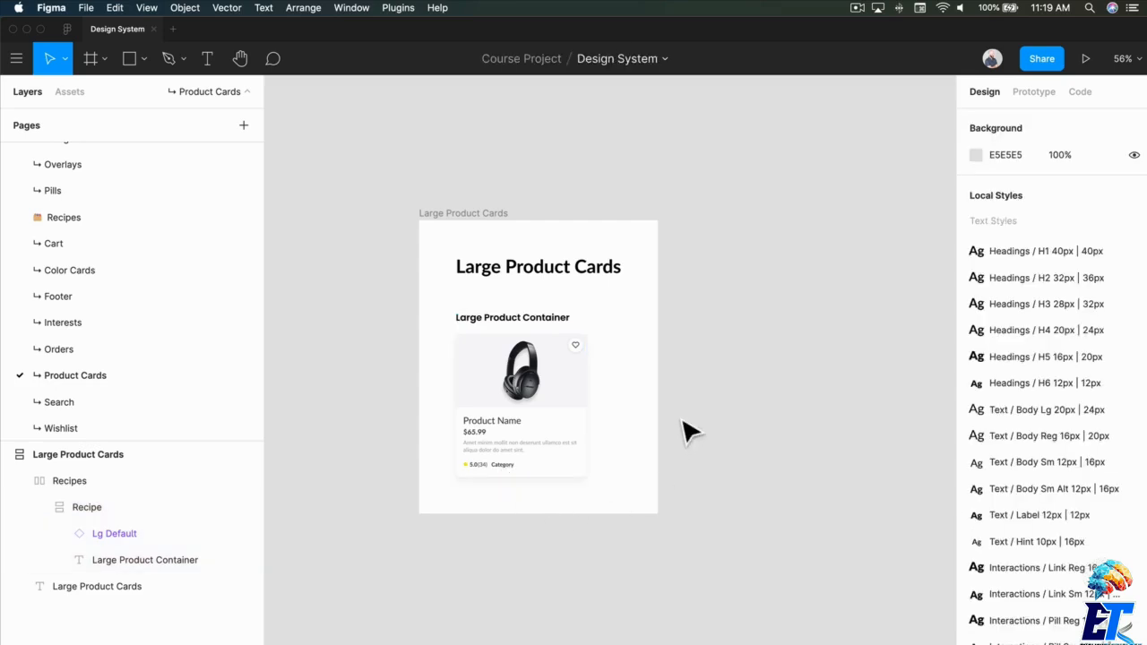
- Create an iPhone 11 Pro / X frame and place it beside the Large Product Cards frame
key("f")
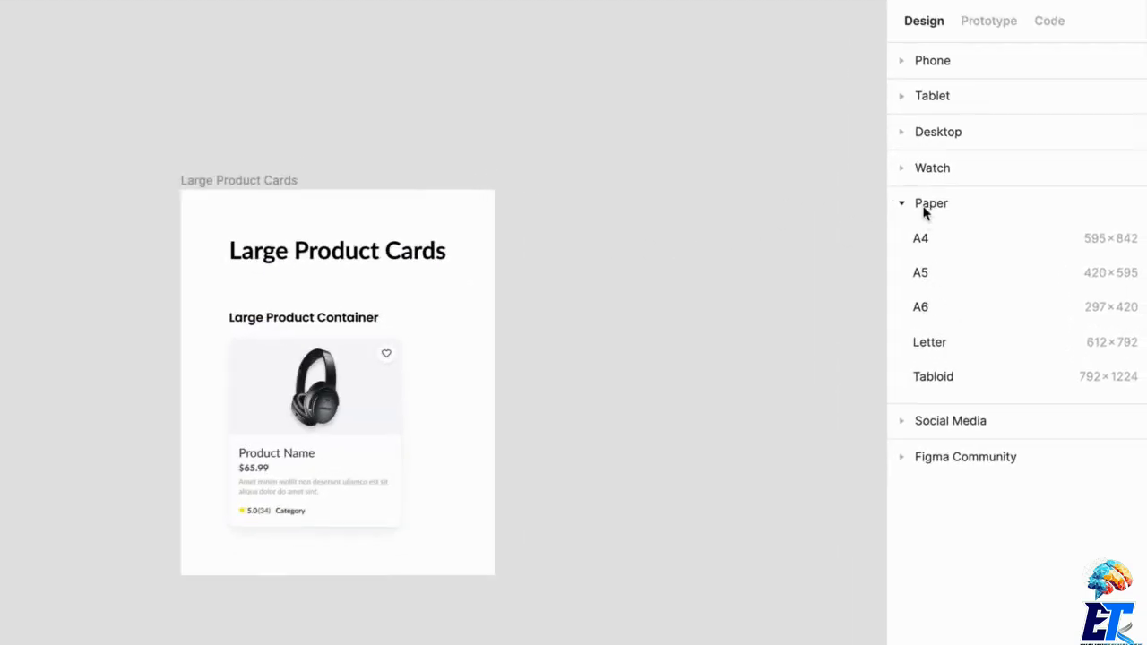
left_click(986, 231)
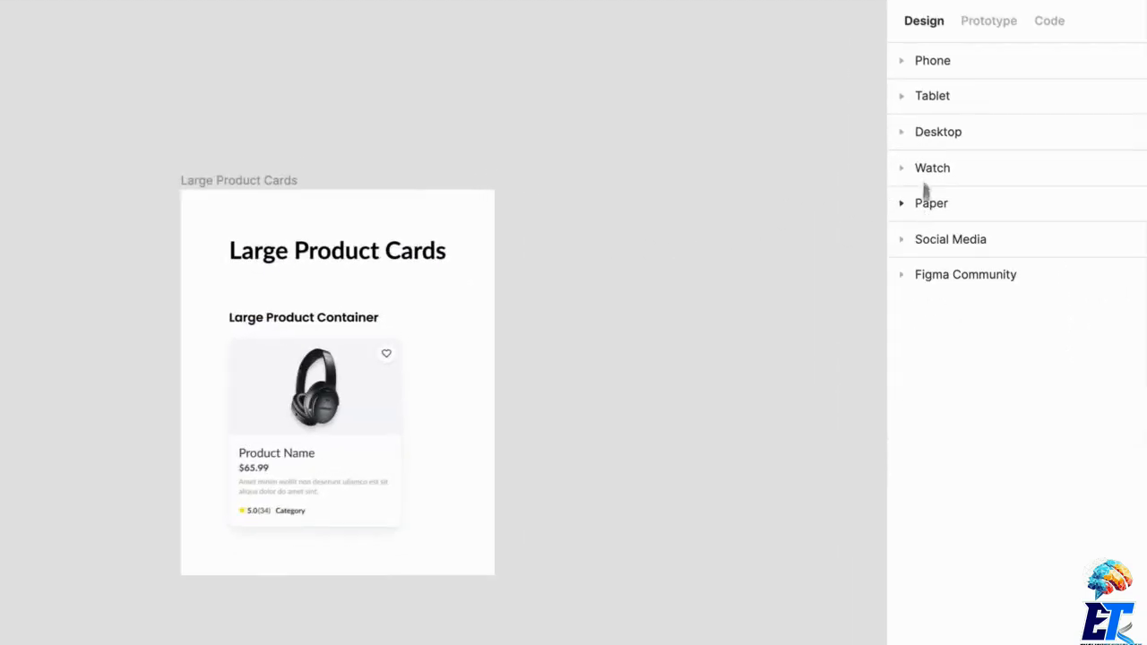
left_click(937, 65)
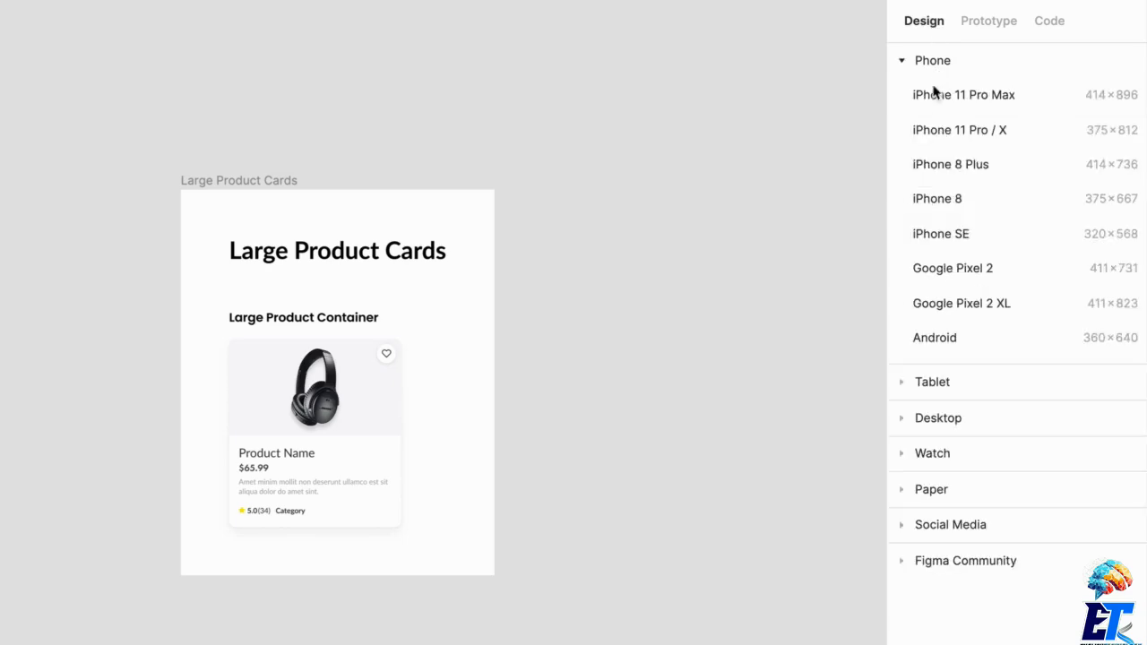
left_click(960, 131)
left_click(623, 137)
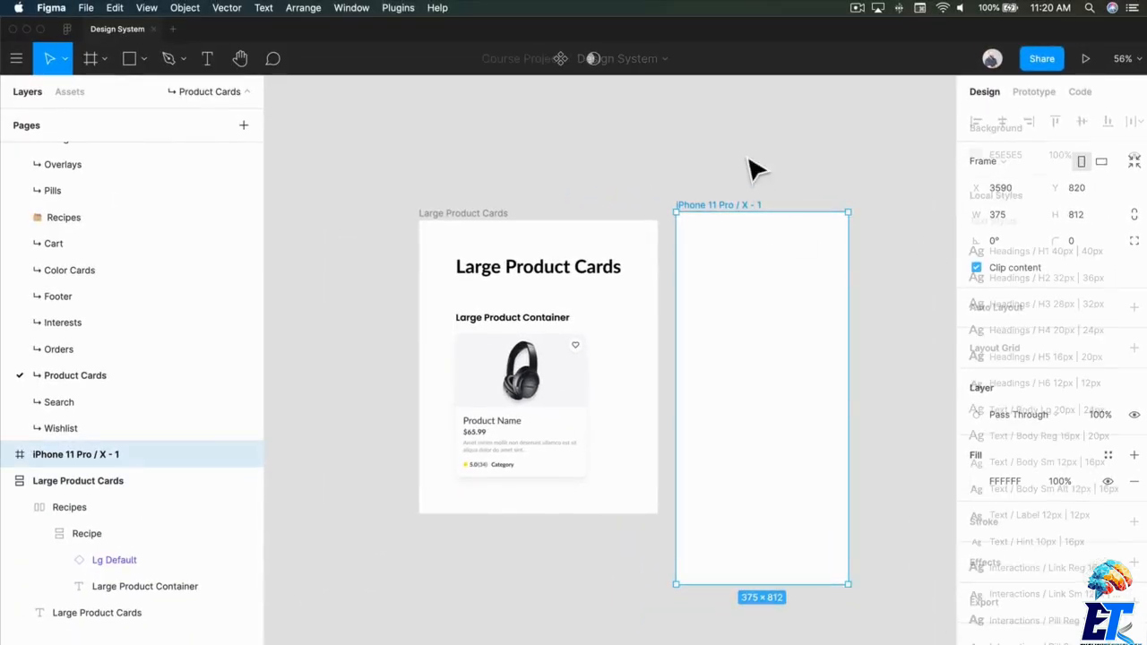
scroll(892, 202, "right", 5)
left_click(560, 243)
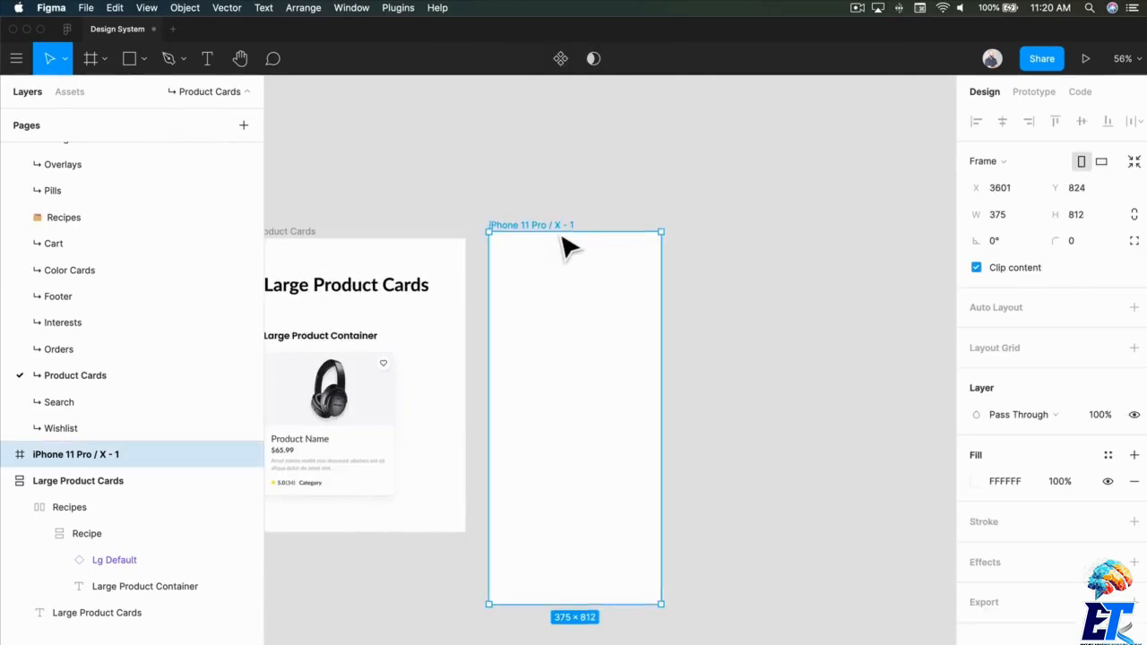
scroll(628, 260, "left", 1)
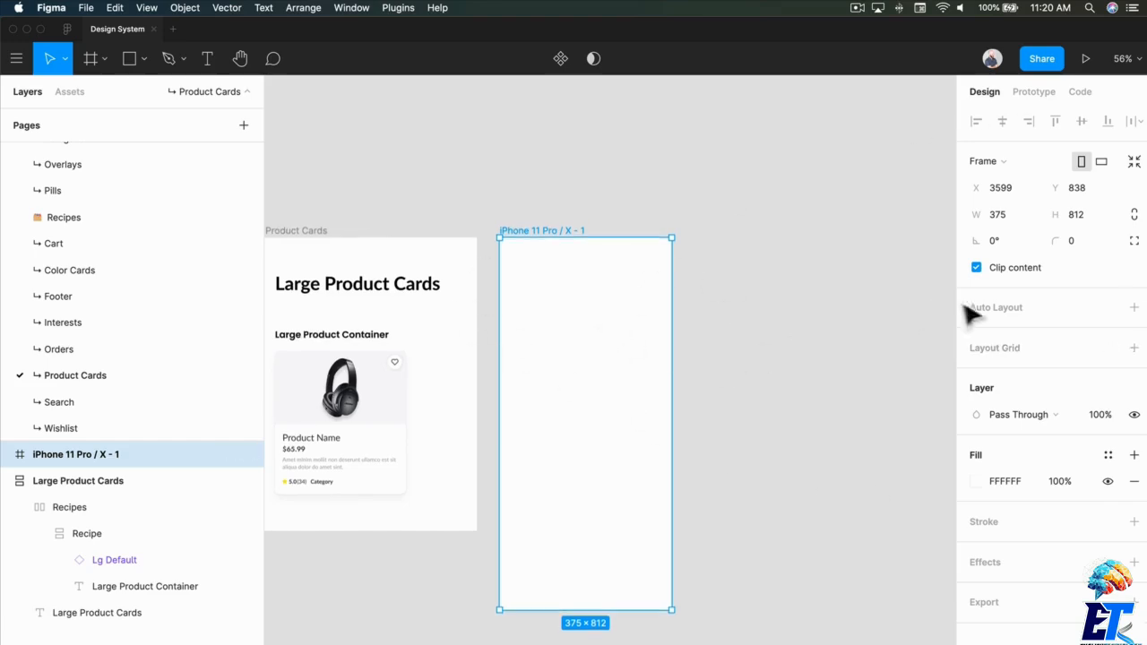
- Apply the Layout Grid | 8 Col grid style to the iPhone 11 Pro / X frame
left_click(1108, 348)
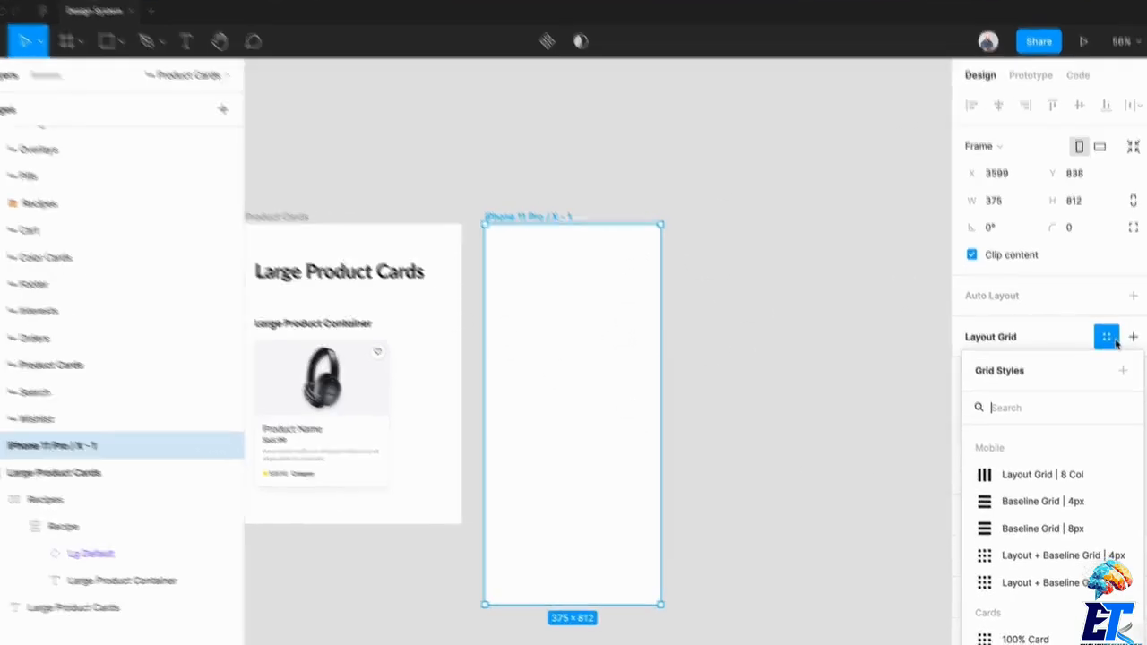
left_click(1044, 480)
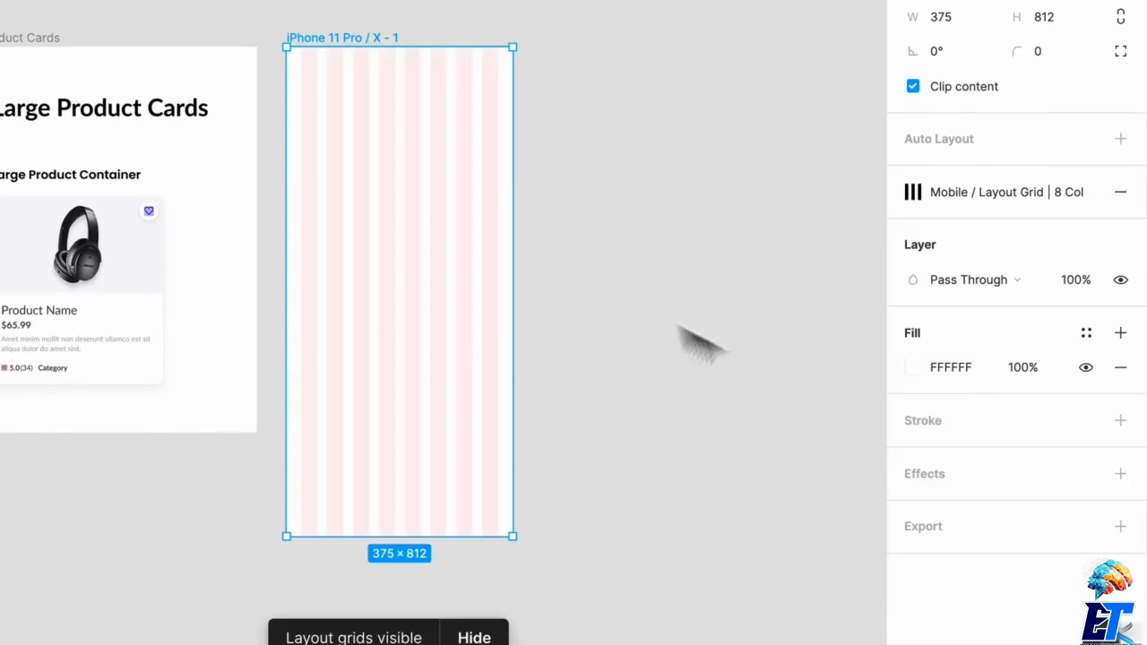
left_click(622, 115)
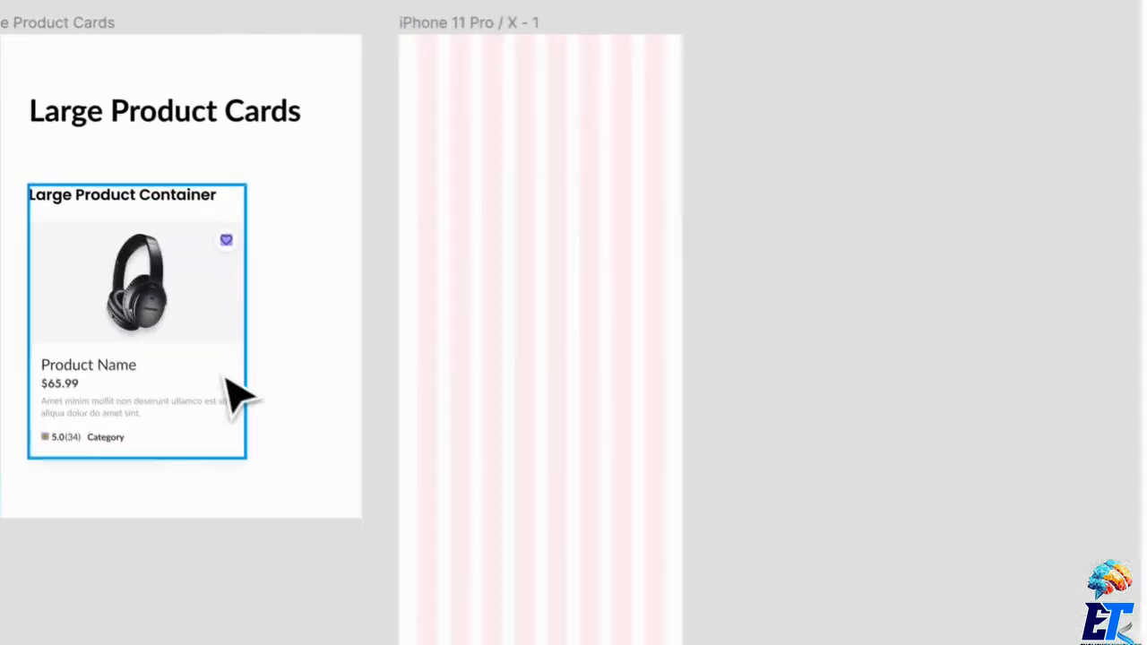
- Copy the Lg Default product card into the phone frame, aligned with the first grid column at X 24, Y 89
left_click(231, 396)
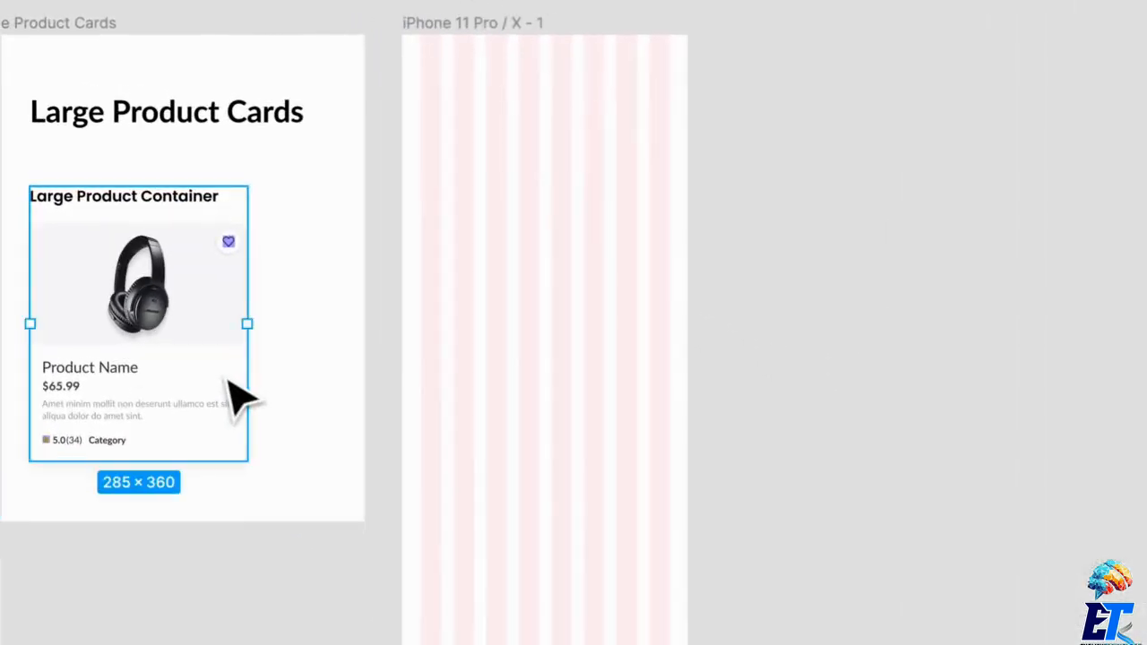
double_click(209, 389)
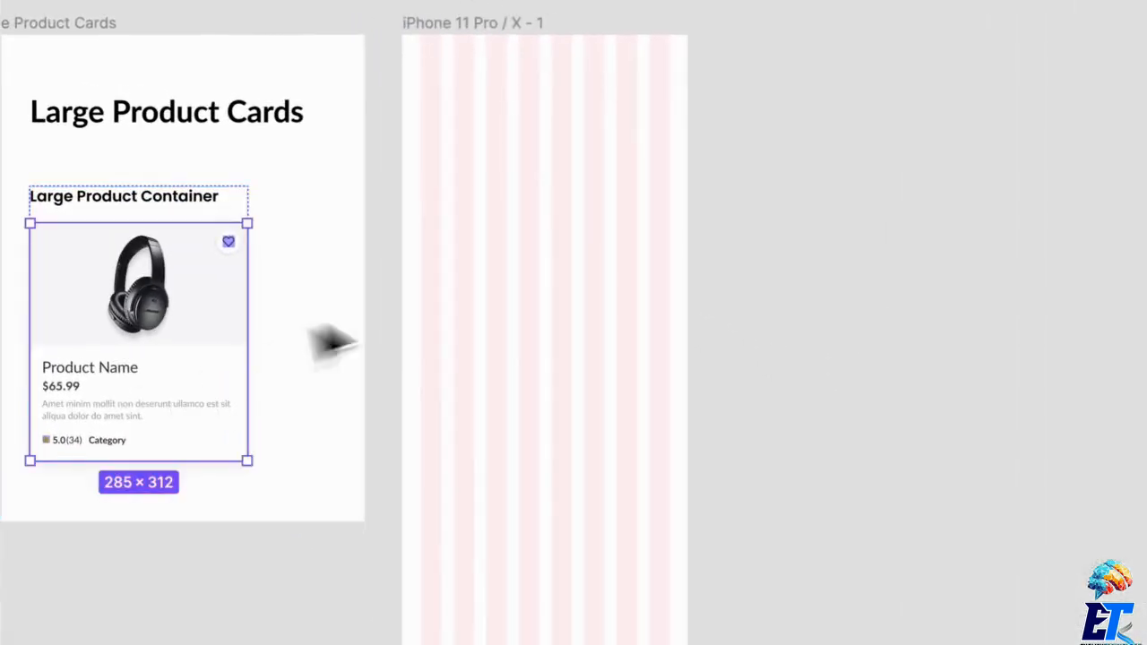
left_click_drag(177, 384, 573, 273)
scroll(519, 260, "up", 5)
scroll(599, 87, "up", 3)
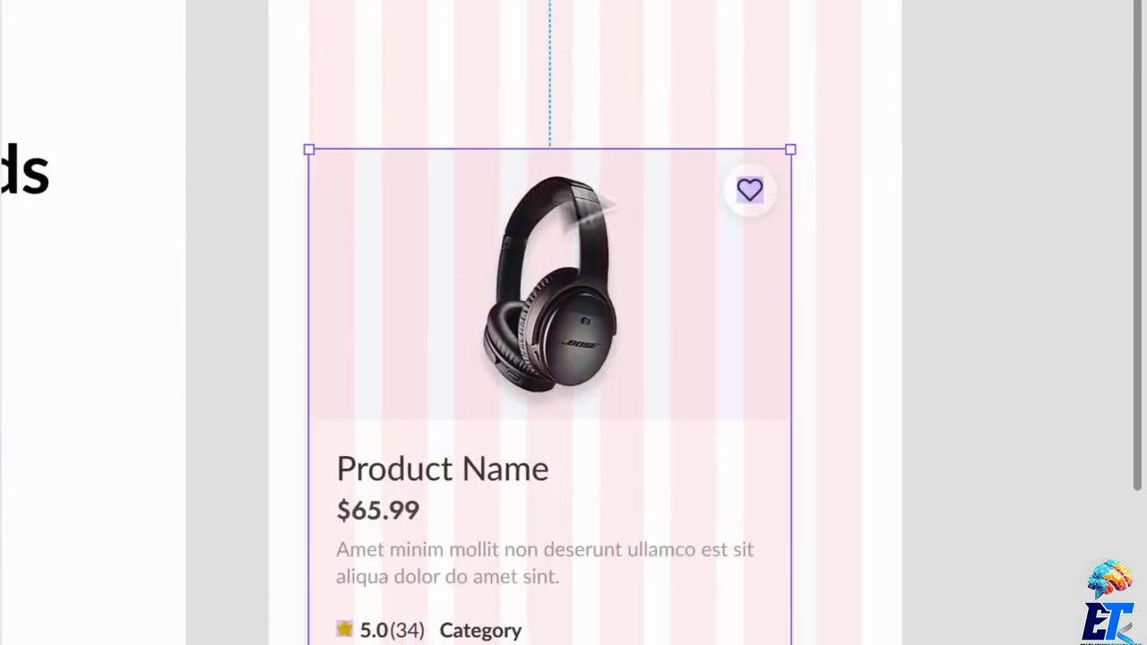
scroll(673, 169, "up", 4)
scroll(942, 207, "down", 1)
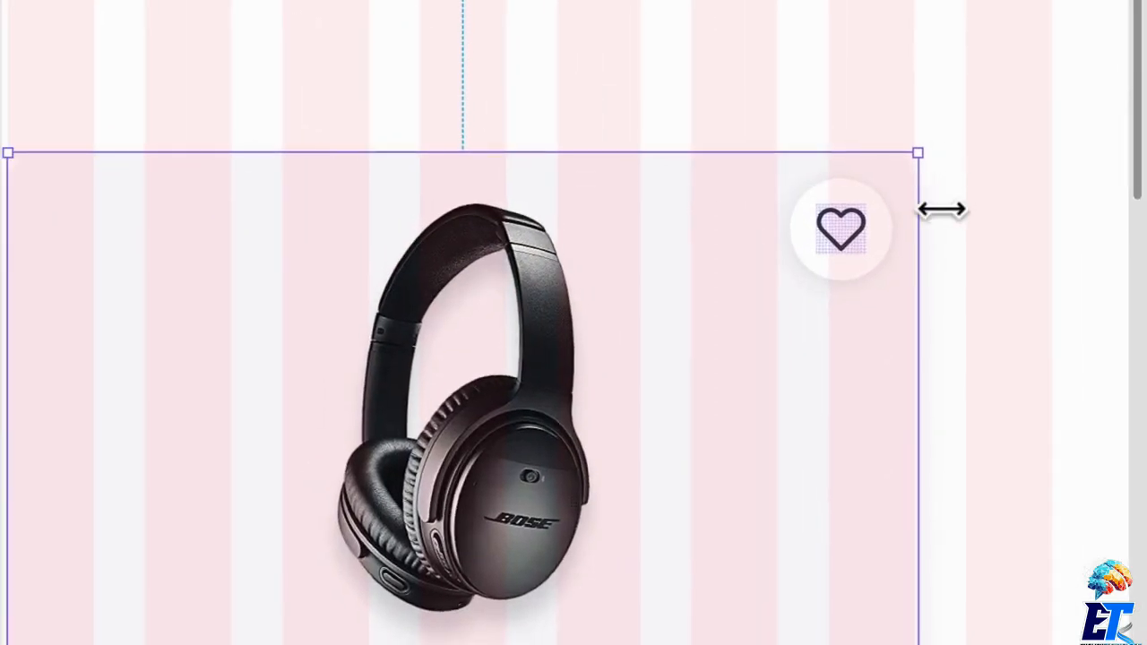
left_click(989, 224)
- Duplicate the product card horizontally in the phone frame, leaving a 16 px gap between the two cards
scroll(990, 225, "down", 8)
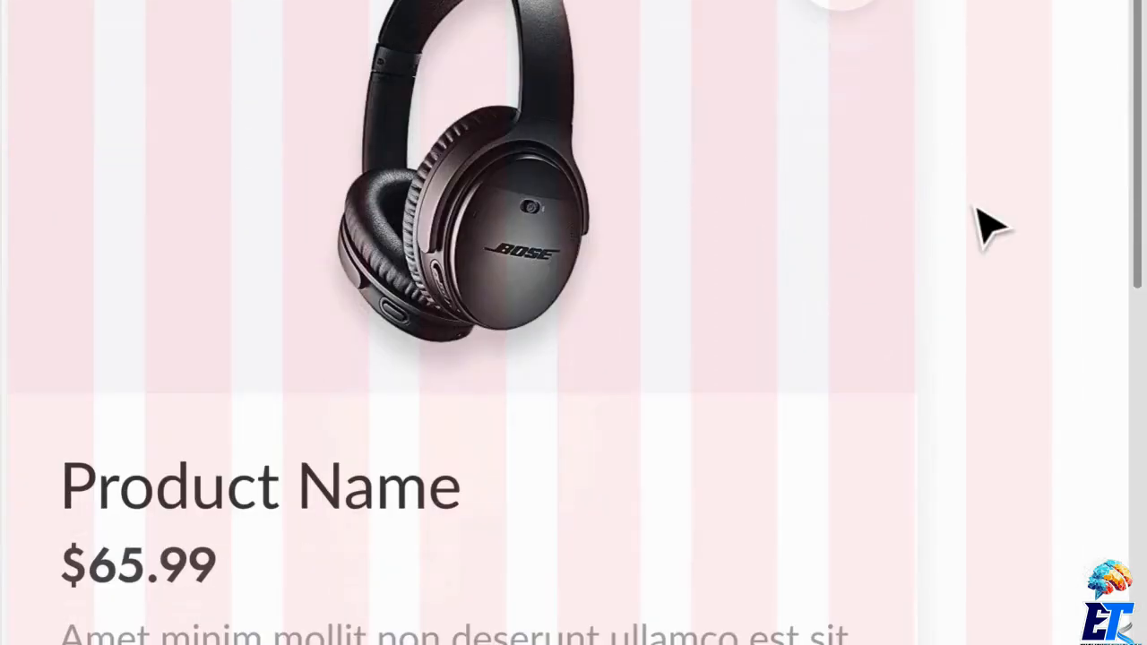
scroll(986, 225, "down", 5)
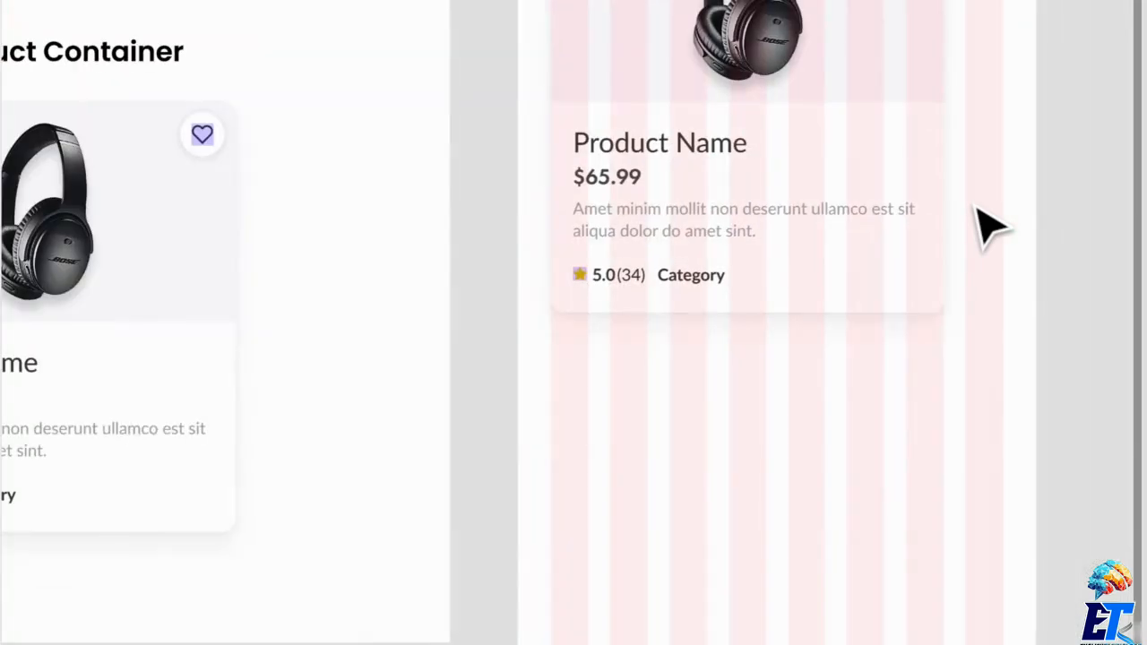
left_click_drag(671, 38, 1012, 24)
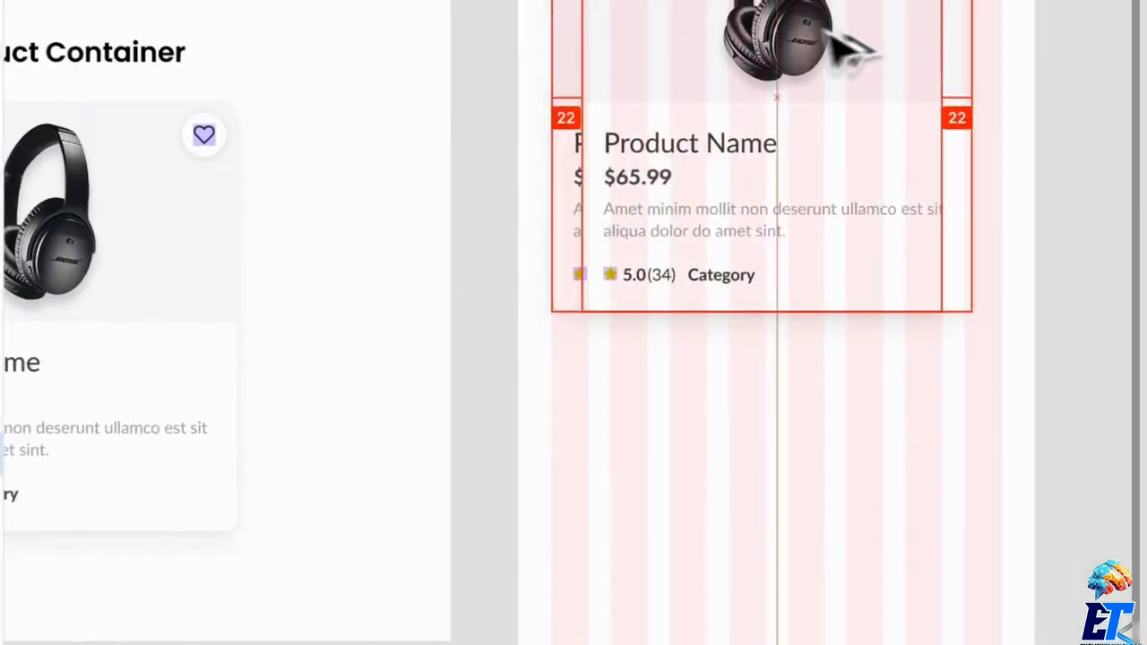
left_click_drag(886, 160, 733, 261)
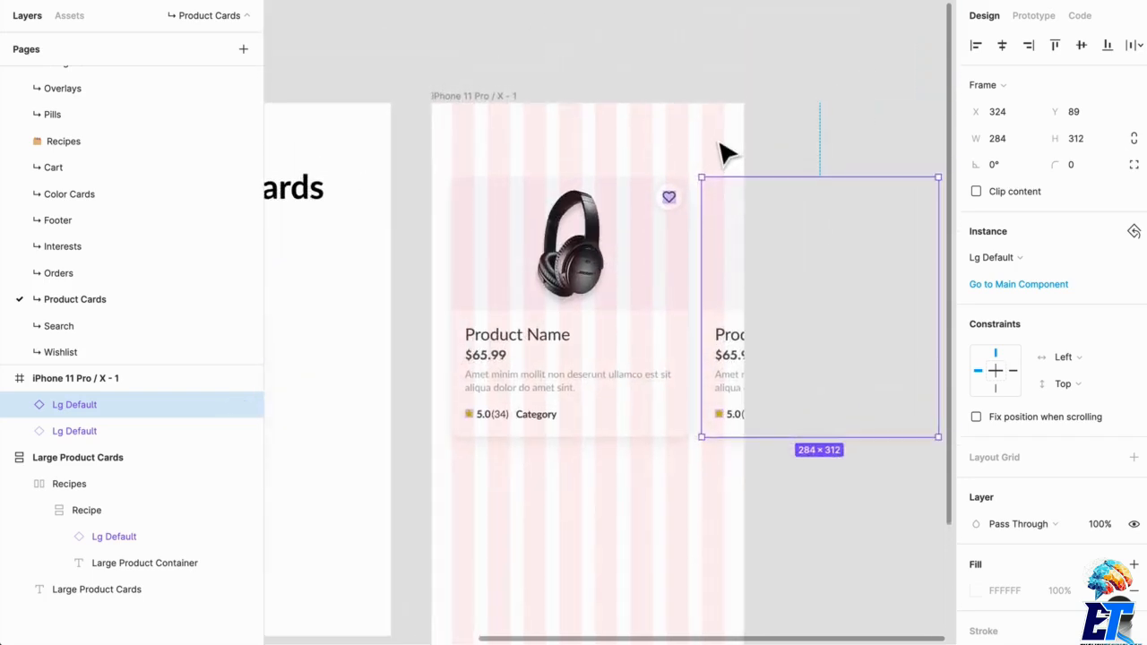
- Wrap both product cards in a frame named Lg Swipe Container and apply horizontal auto layout to it
left_click(622, 261, "shift")
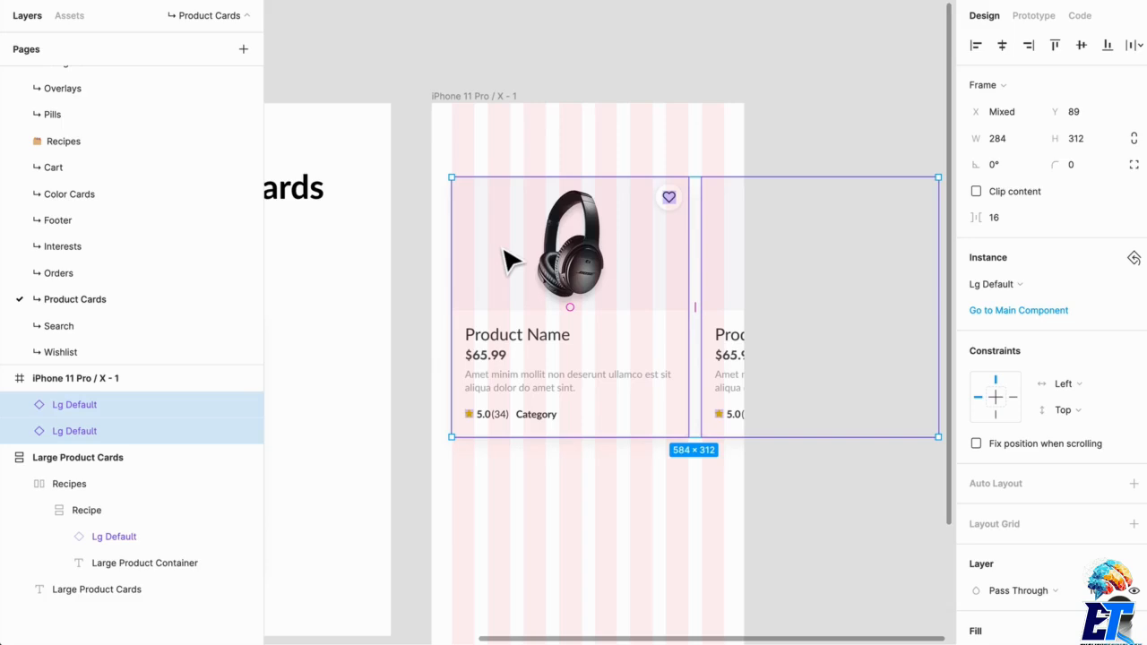
key("ctrl+alt+g")
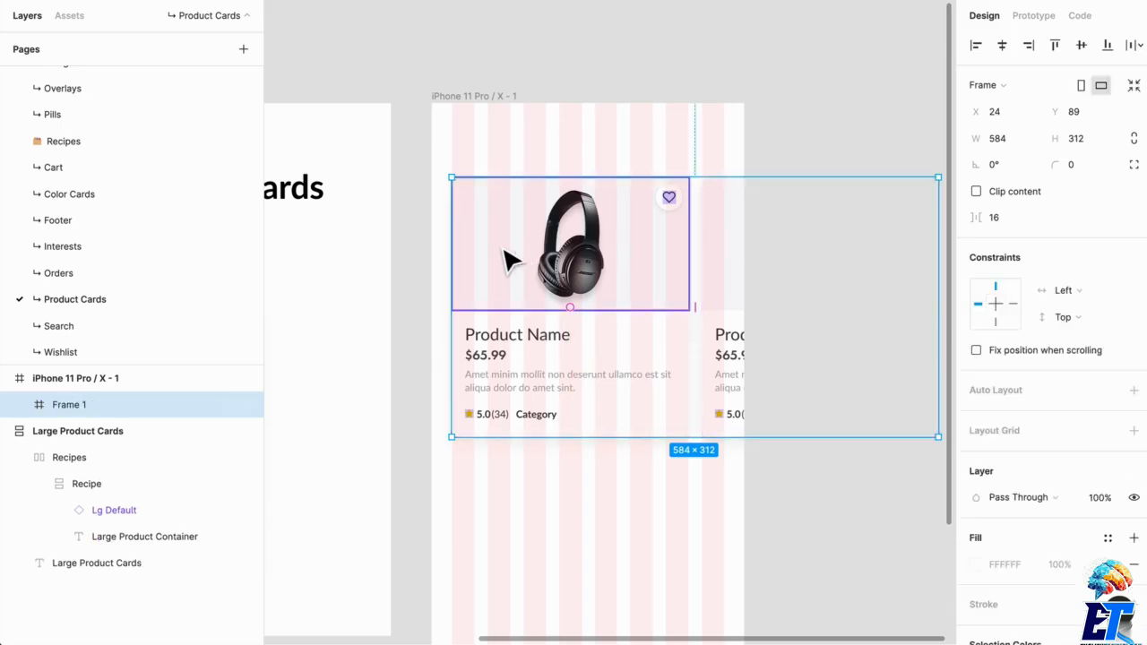
key("ctrl+r")
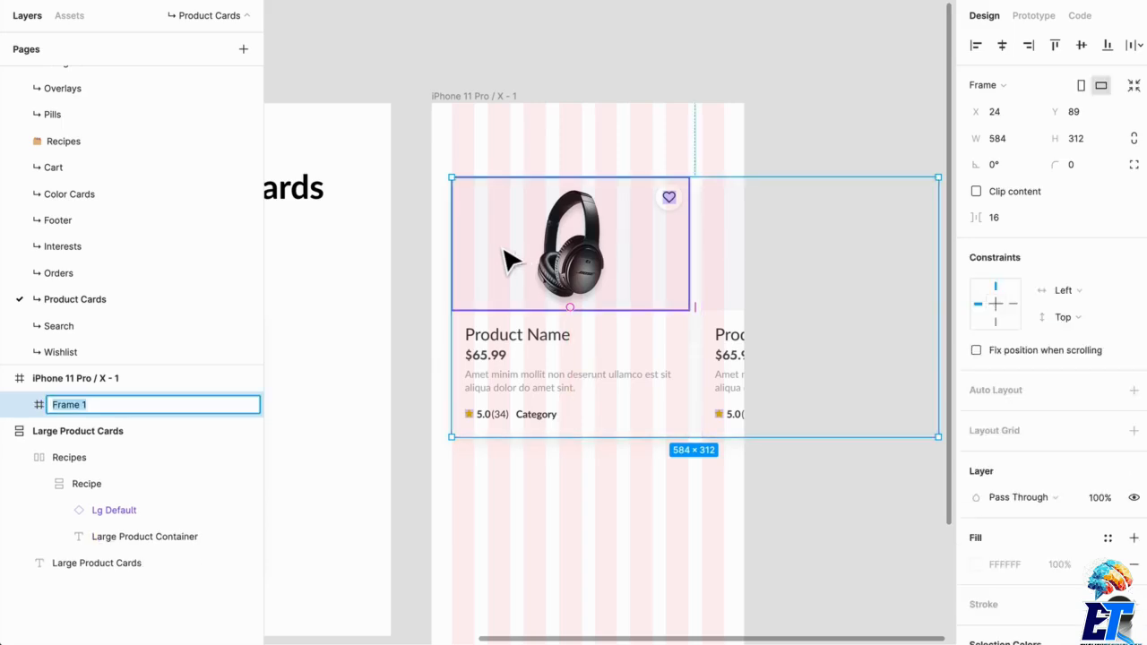
type("Lg Swipe Contai")
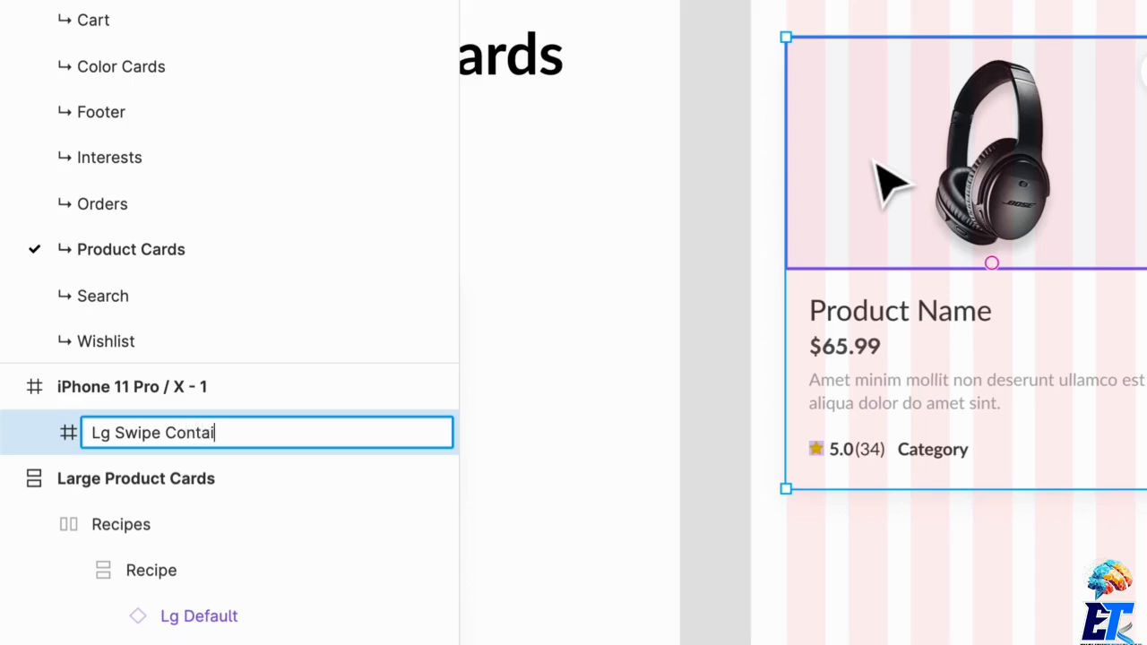
type("ner")
key("Return")
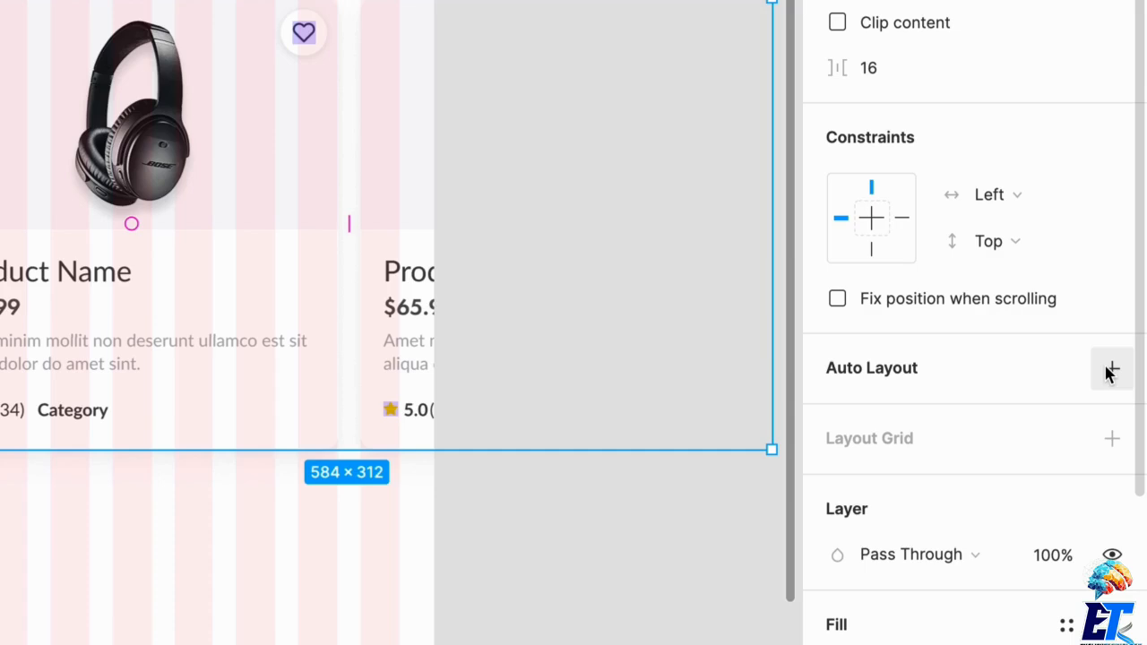
left_click(1112, 371)
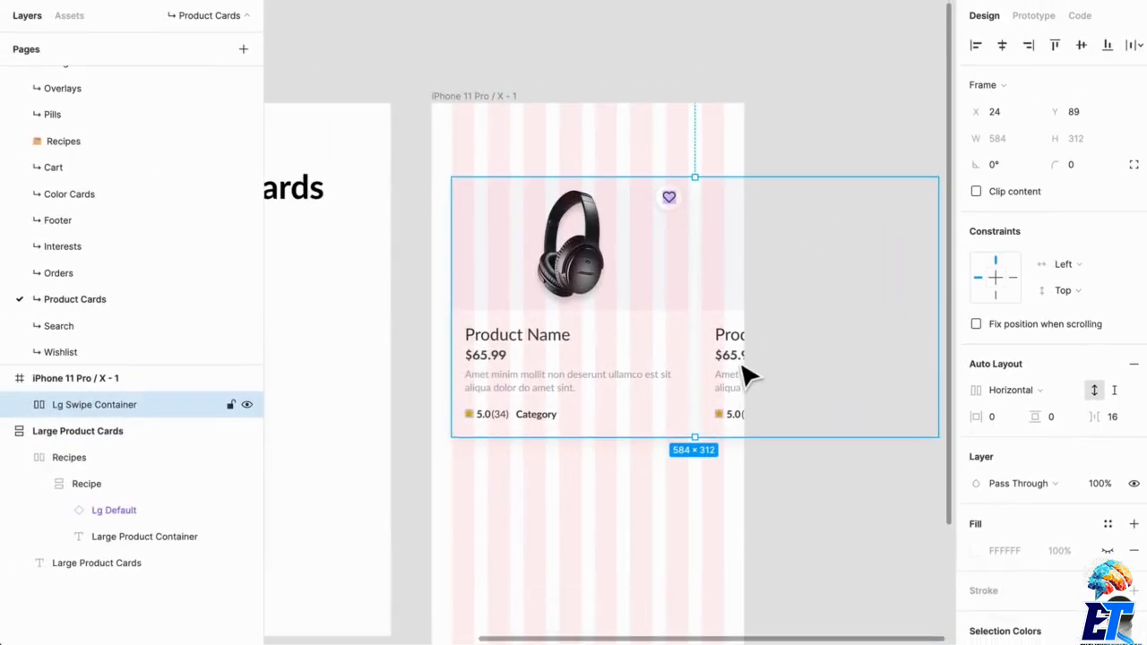
- Paste three more copies of the Lg Default card into Lg Swipe Container
double_click(748, 377)
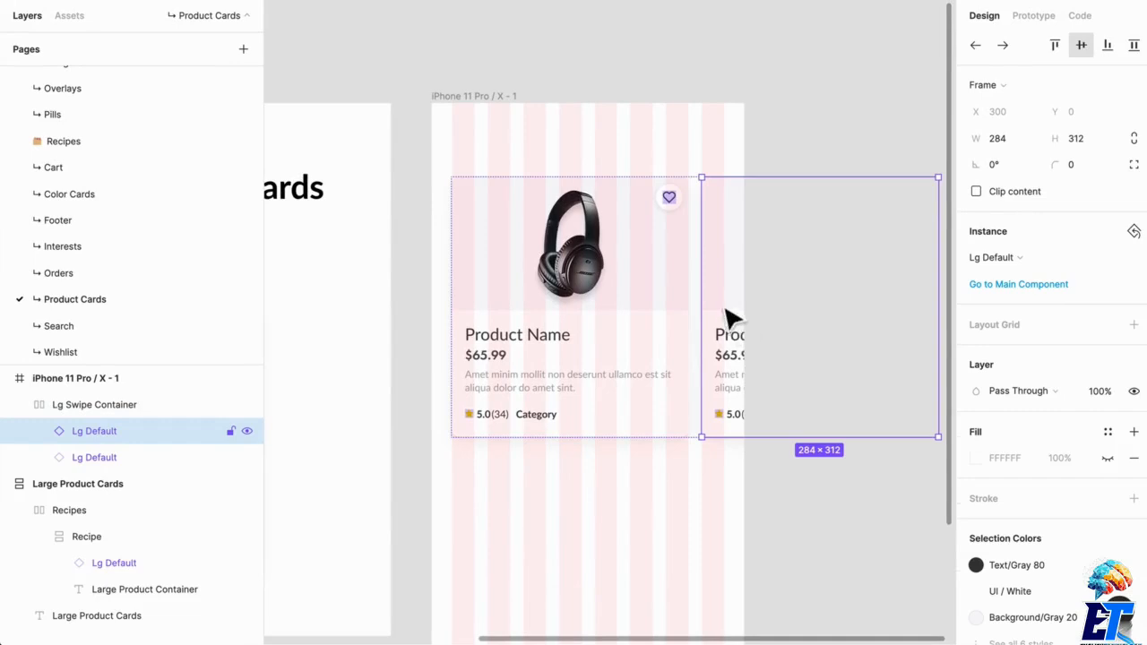
key("super+c")
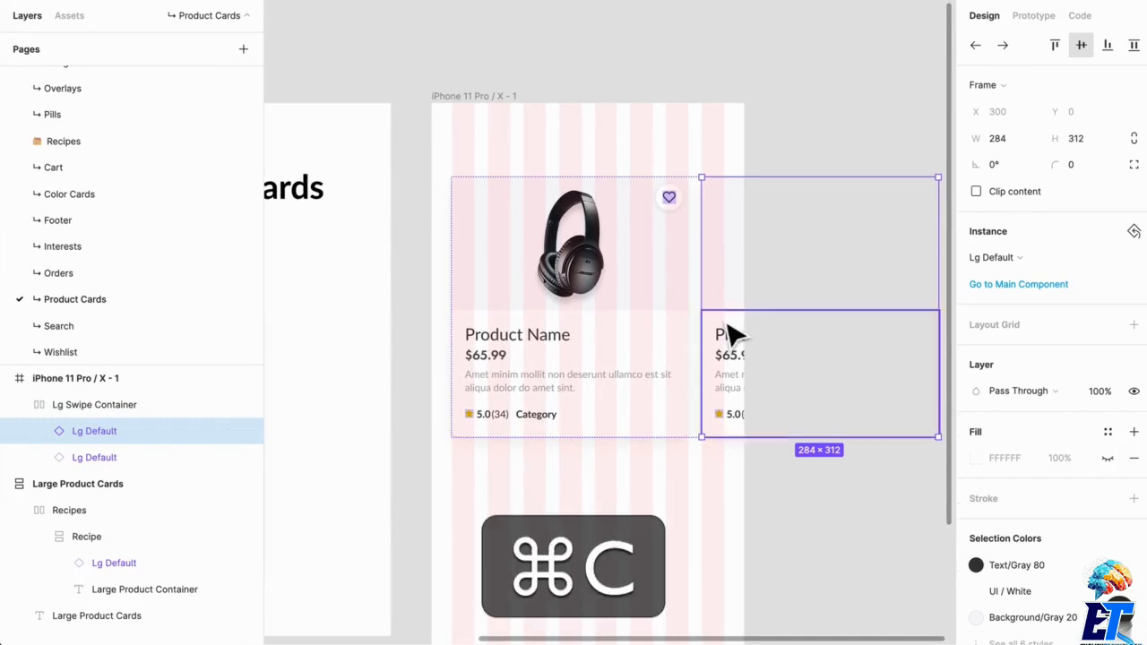
key("super+v")
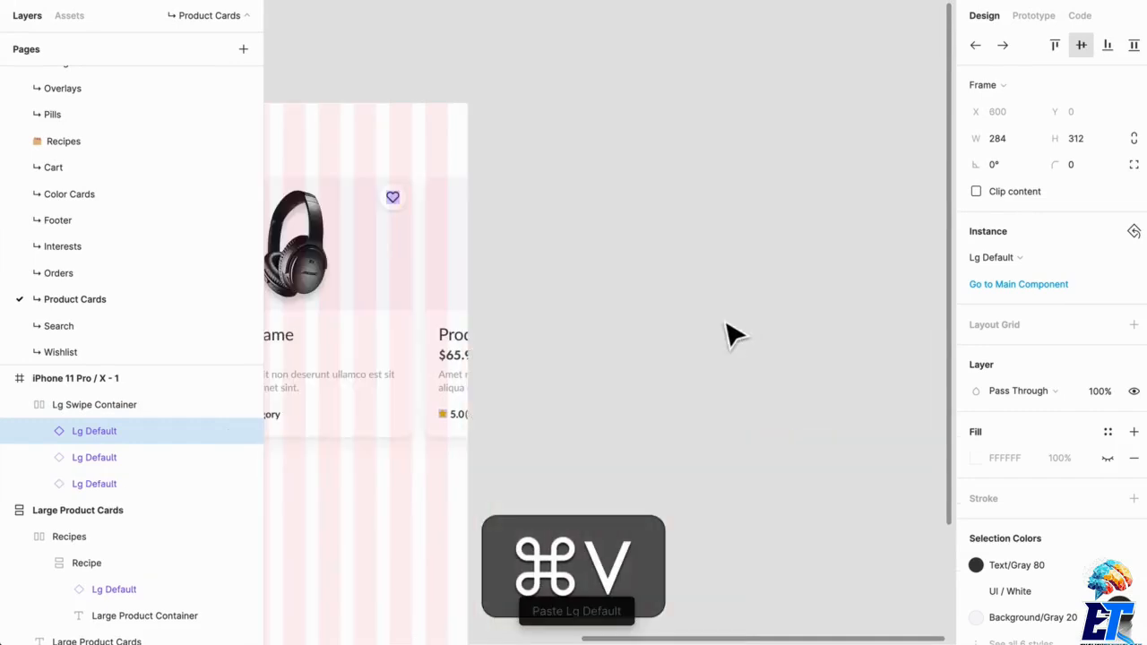
key("super+v")
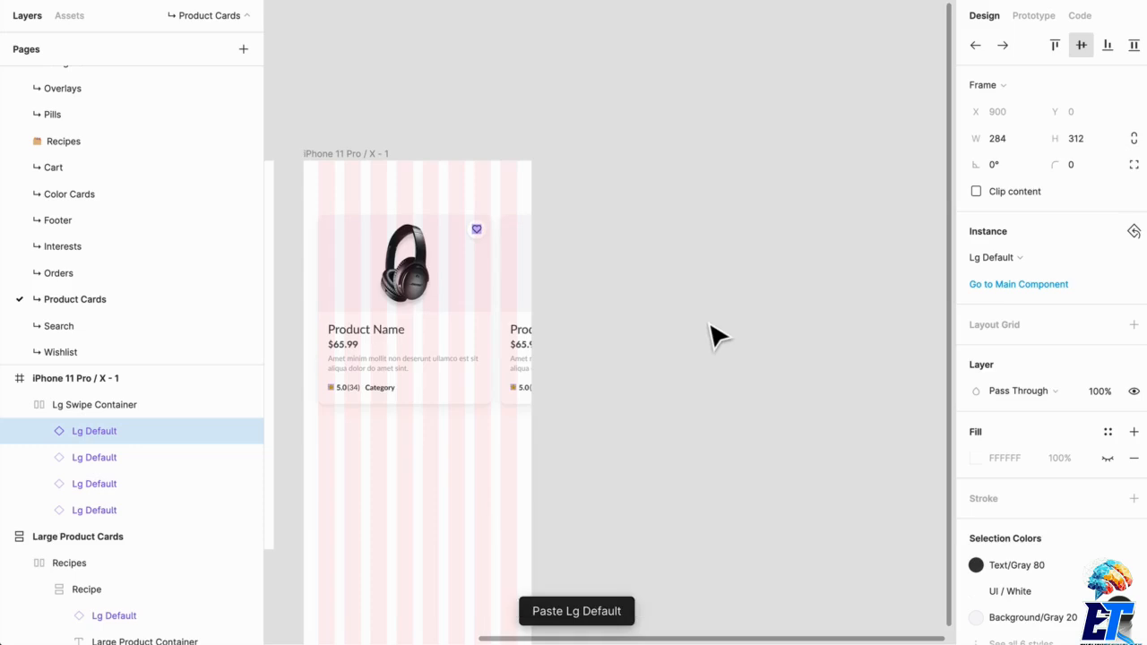
key("super+v")
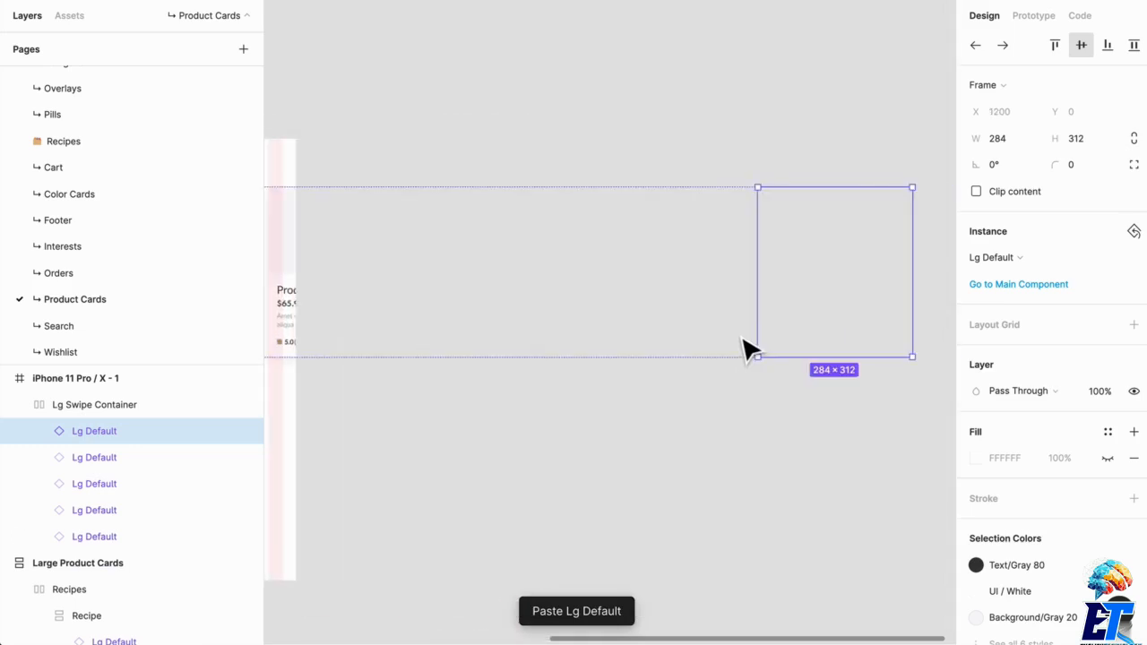
scroll(746, 347, "down", 2)
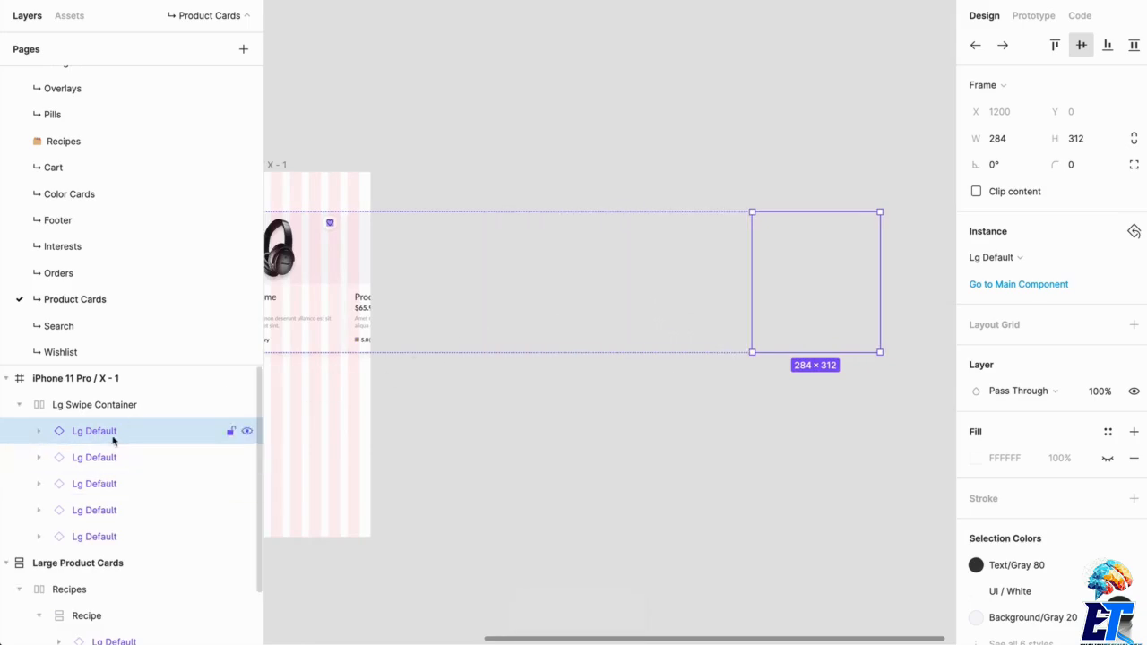
- Remove auto layout from Lg Swipe Container
left_click(122, 405)
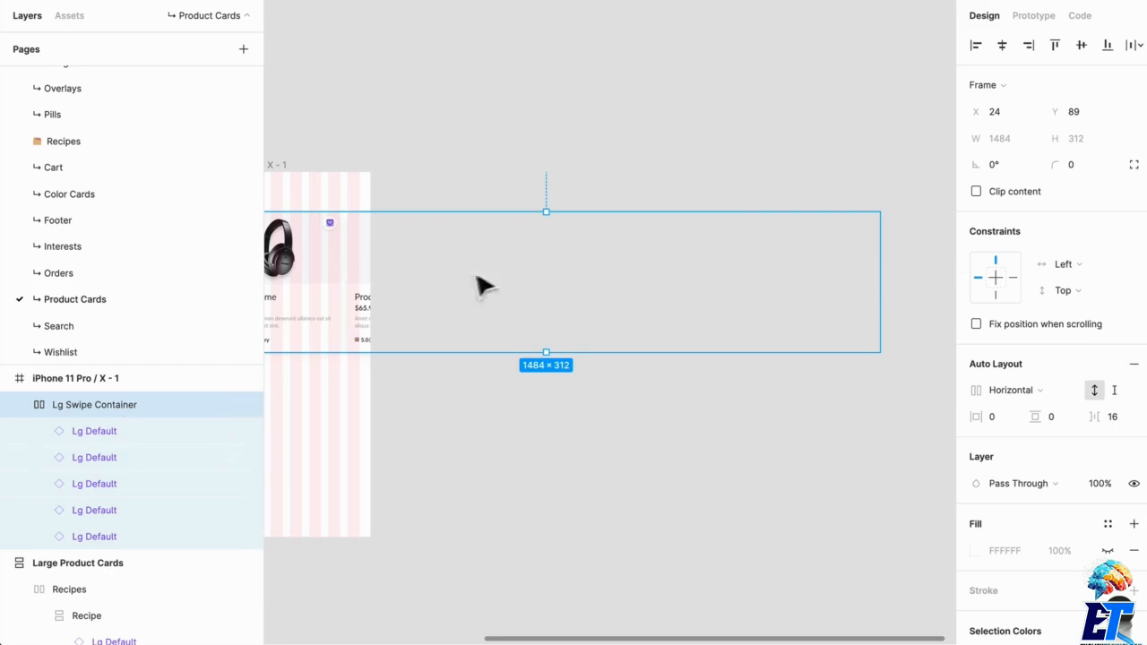
left_click_drag(521, 342, 528, 305)
scroll(428, 285, "up", 3)
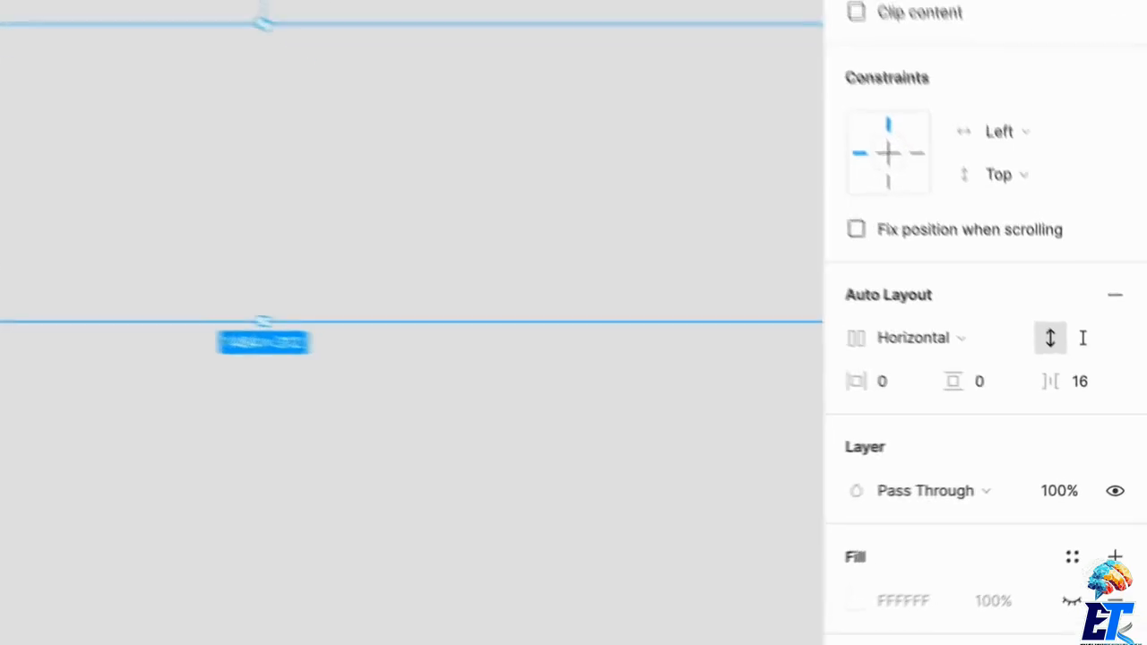
left_click(1115, 295)
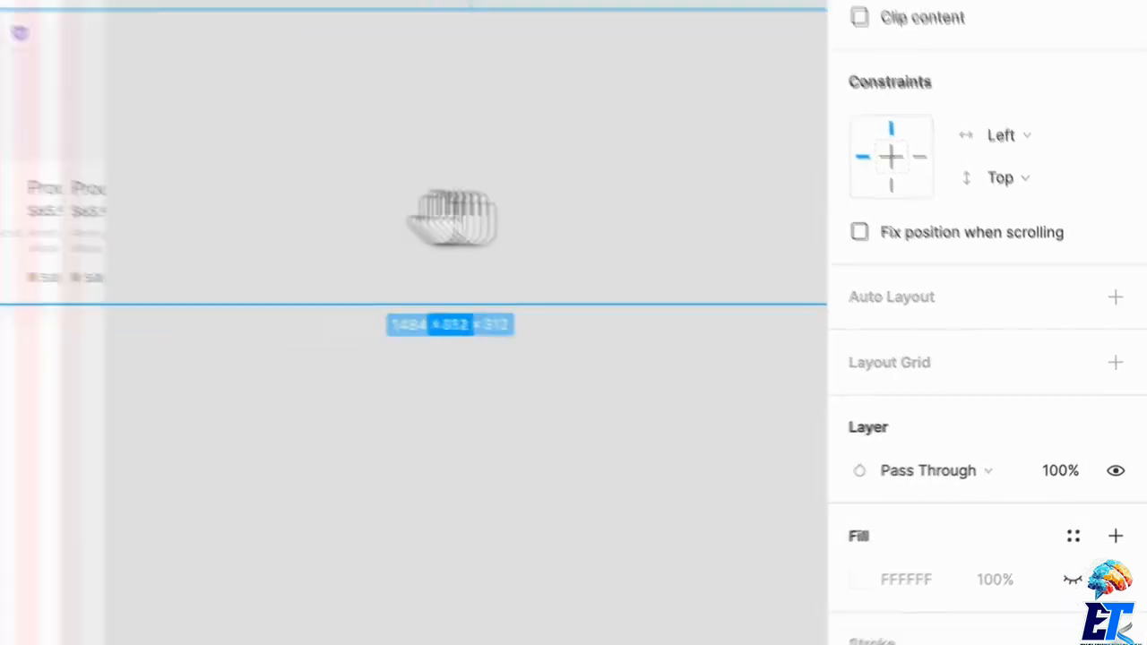
- Resize Lg Swipe Container to 375 px wide starting at X 0, spanning the phone frame edge to edge
mouse_move(473, 218)
left_mouse_down()
mouse_move(720, 203)
mouse_move(682, 228)
mouse_move(464, 225)
left_mouse_up()
scroll(565, 218, "down", 3)
left_click_drag(733, 318, 728, 314)
scroll(860, 301, "down", 2)
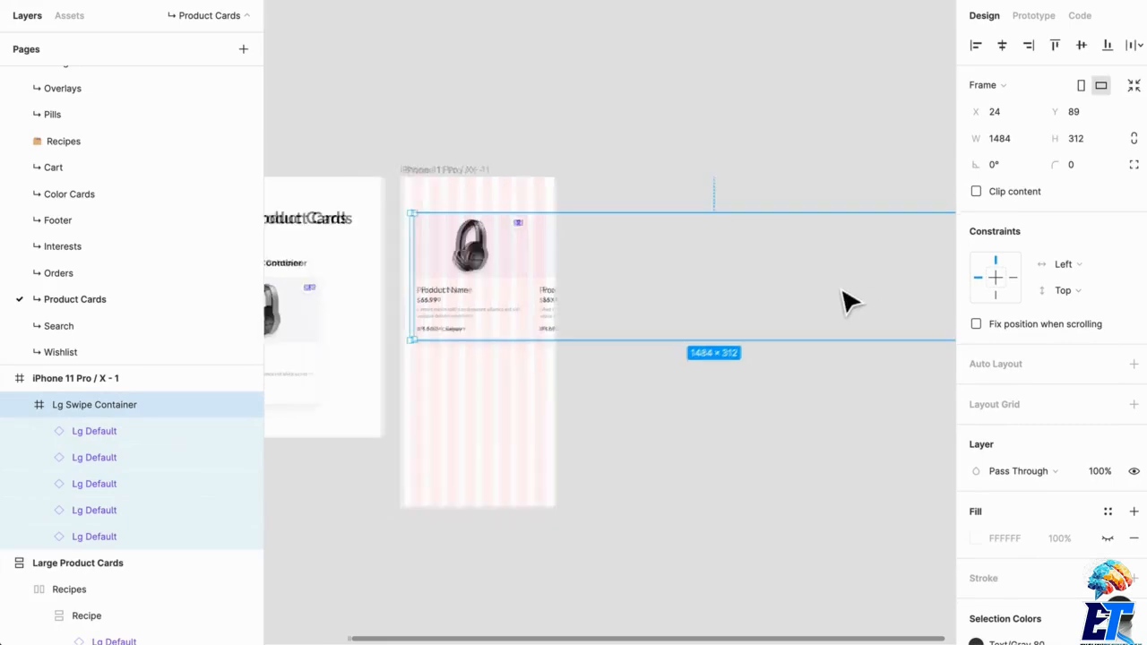
left_click_drag(864, 299, 779, 300)
left_click_drag(928, 290, 587, 285)
scroll(430, 290, "up", 5)
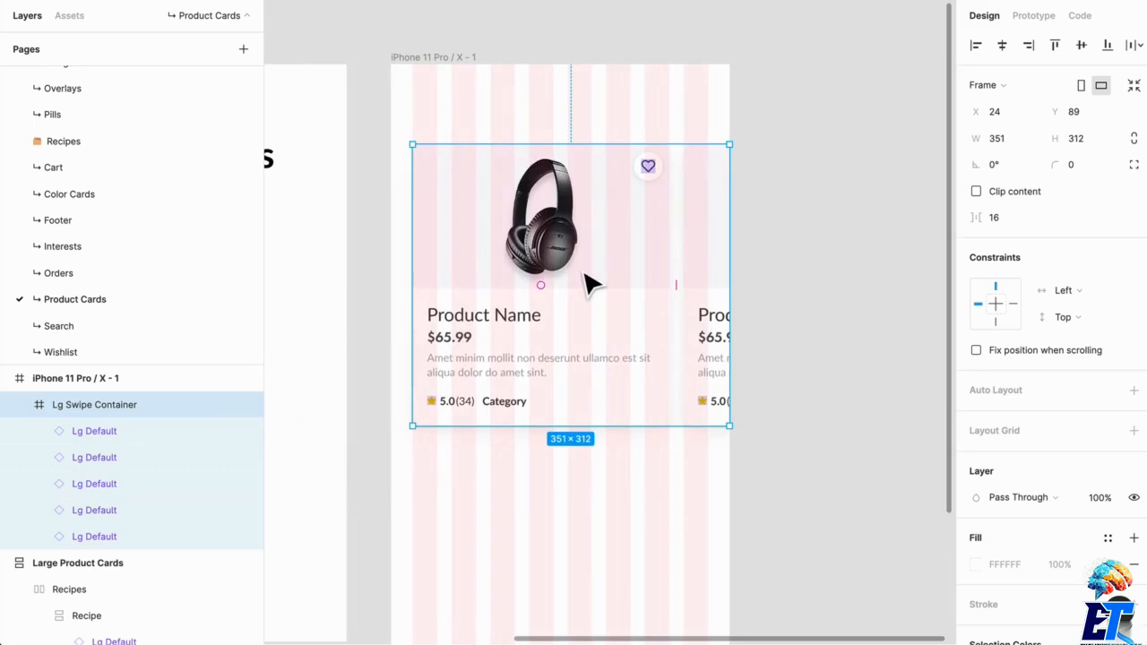
scroll(584, 272, "down", 1)
left_click_drag(426, 262, 404, 262)
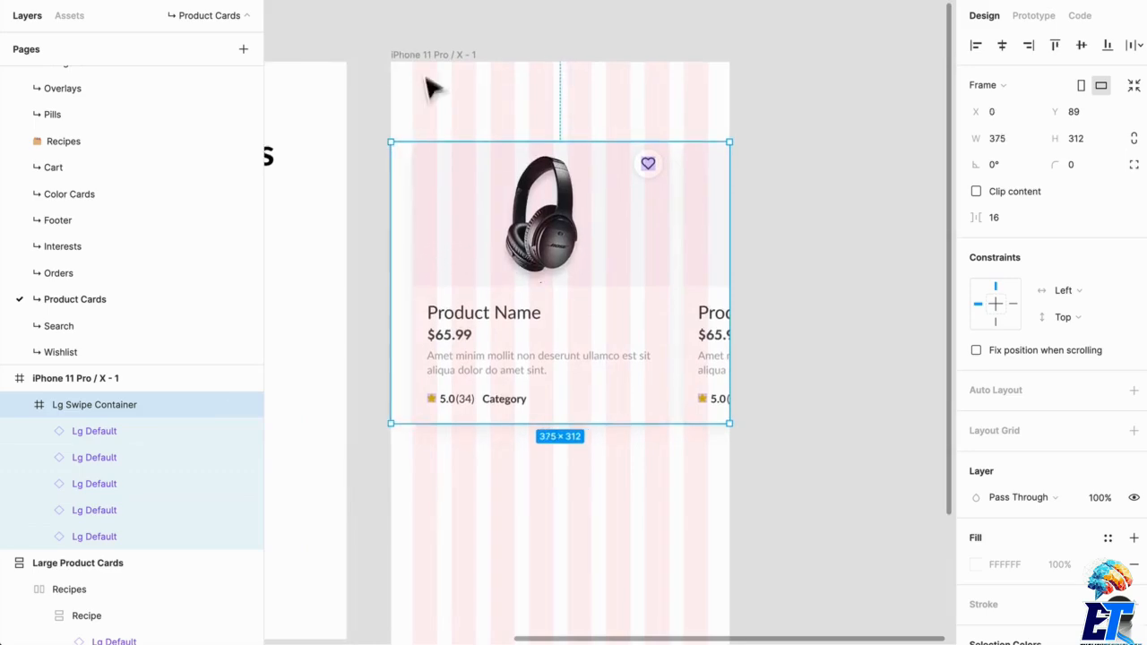
left_click(842, 150)
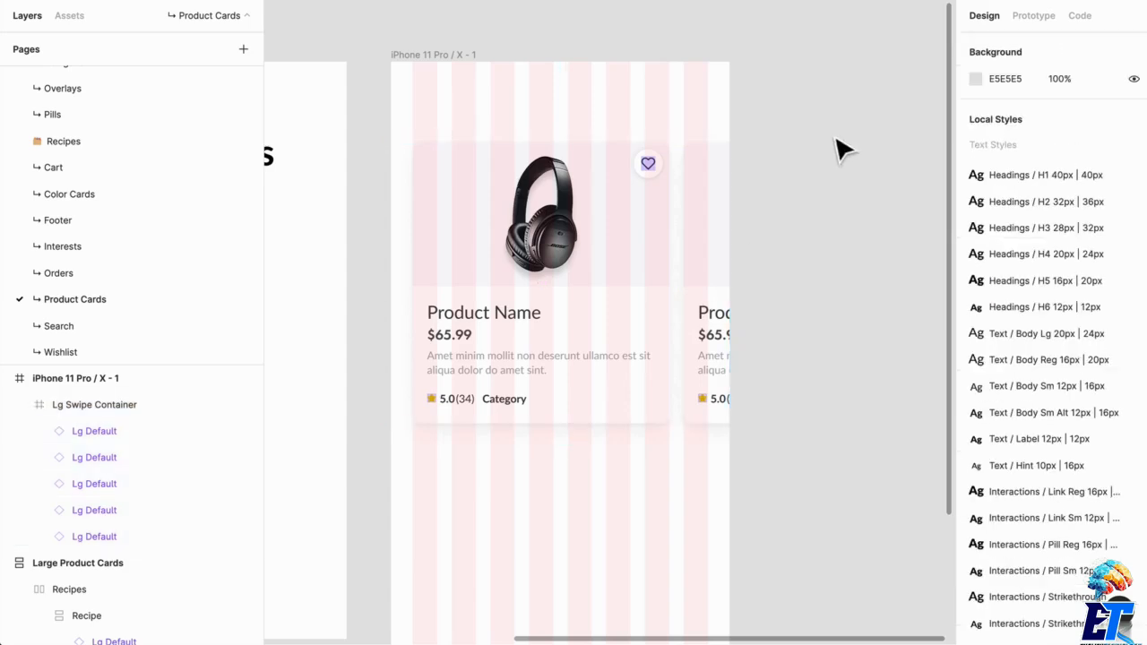
- Hide the layout grids on the canvas
left_click(607, 248)
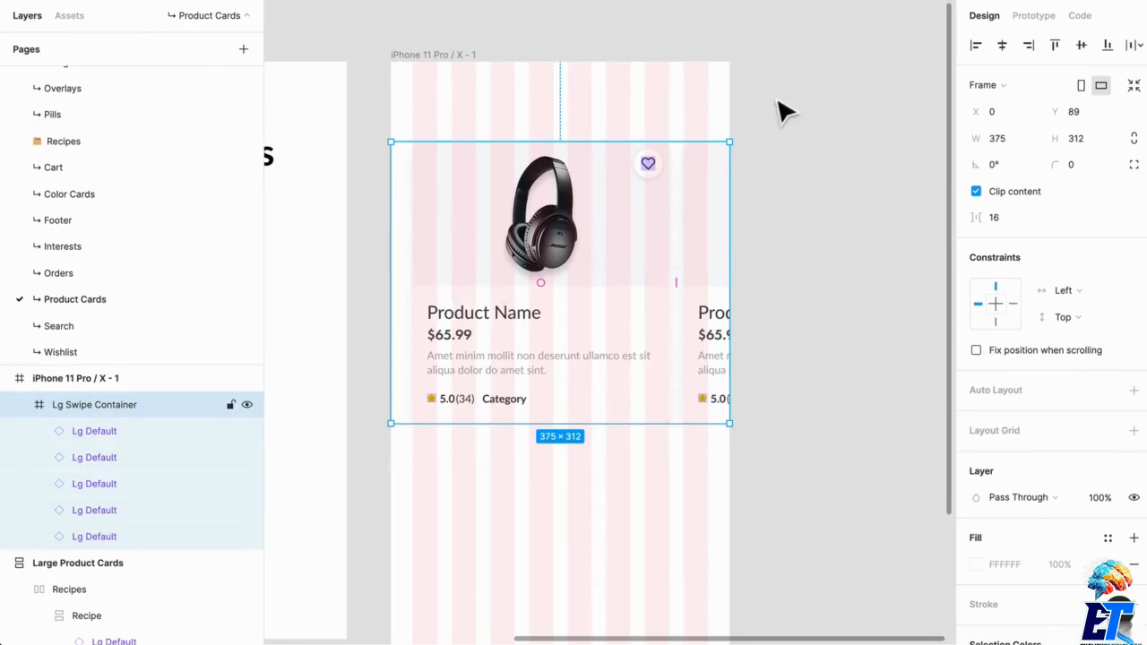
scroll(785, 120, "down", 3)
left_click_drag(802, 127, 839, 130)
key("ctrl+g")
left_click(835, 98)
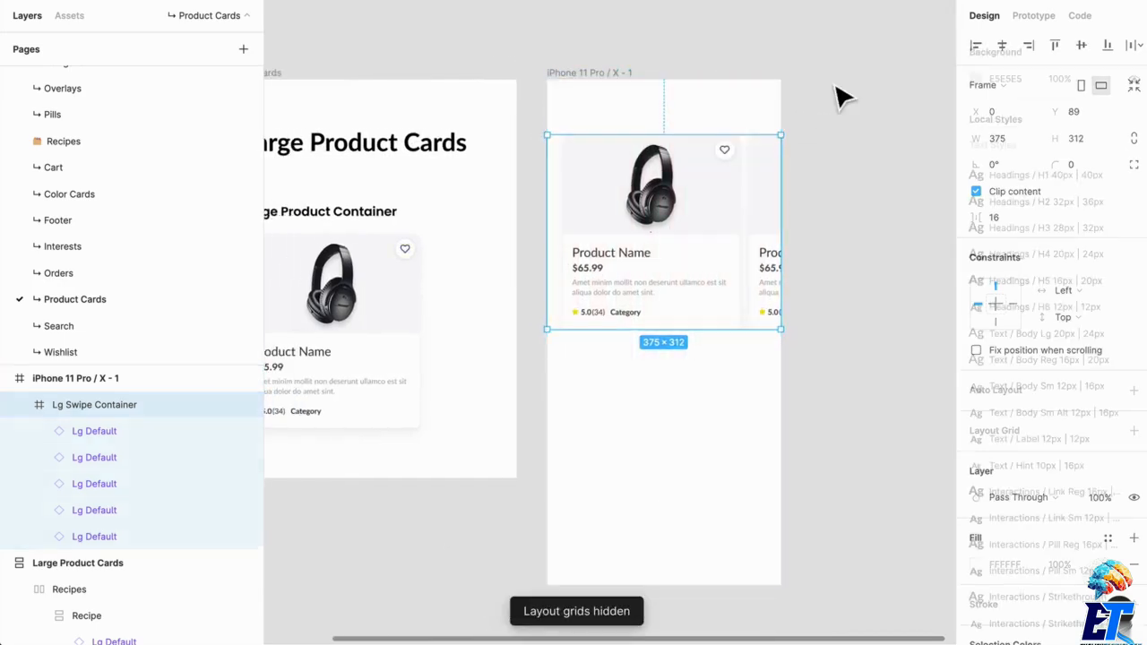
- Turn off content clipping for Lg Swipe Container
scroll(835, 95, "up", 2)
left_click(642, 251)
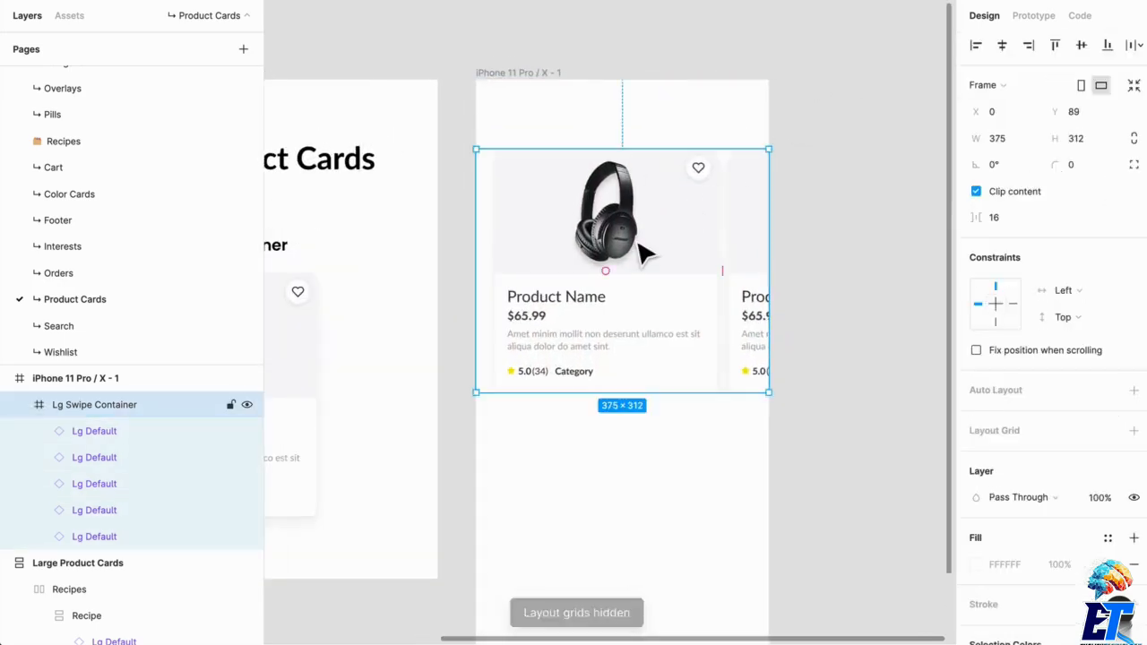
left_click(834, 105)
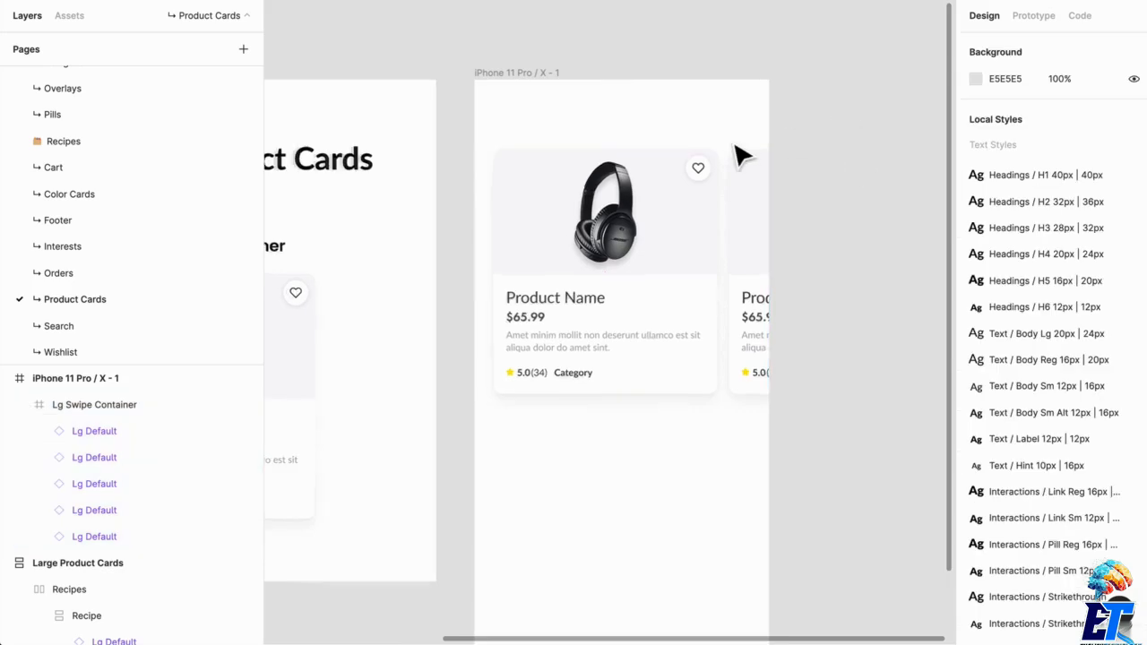
- Examine the cards and their shadows along the edges of the unclipped Lg Swipe Container
scroll(741, 156, "up", 1)
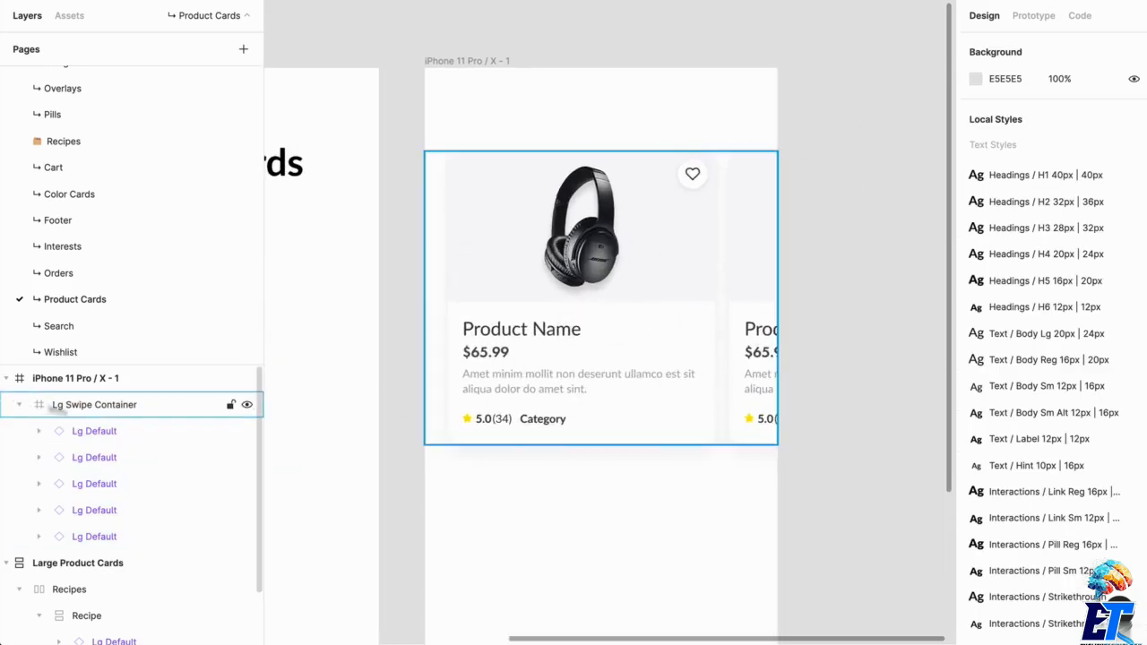
left_click(95, 408)
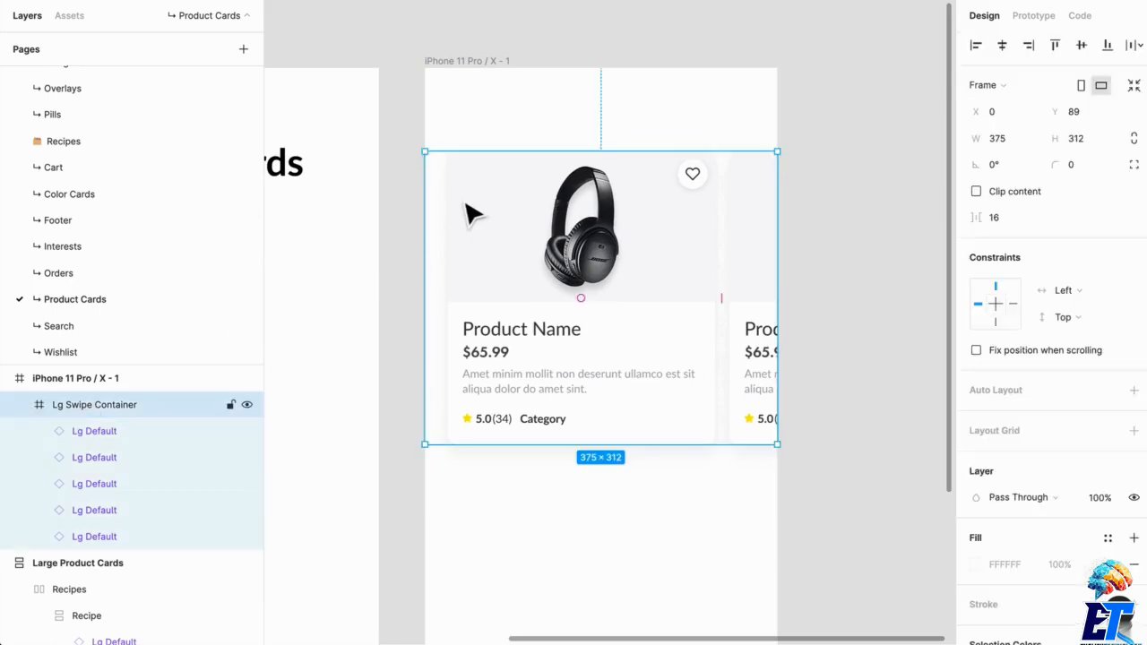
scroll(487, 283, "up", 5)
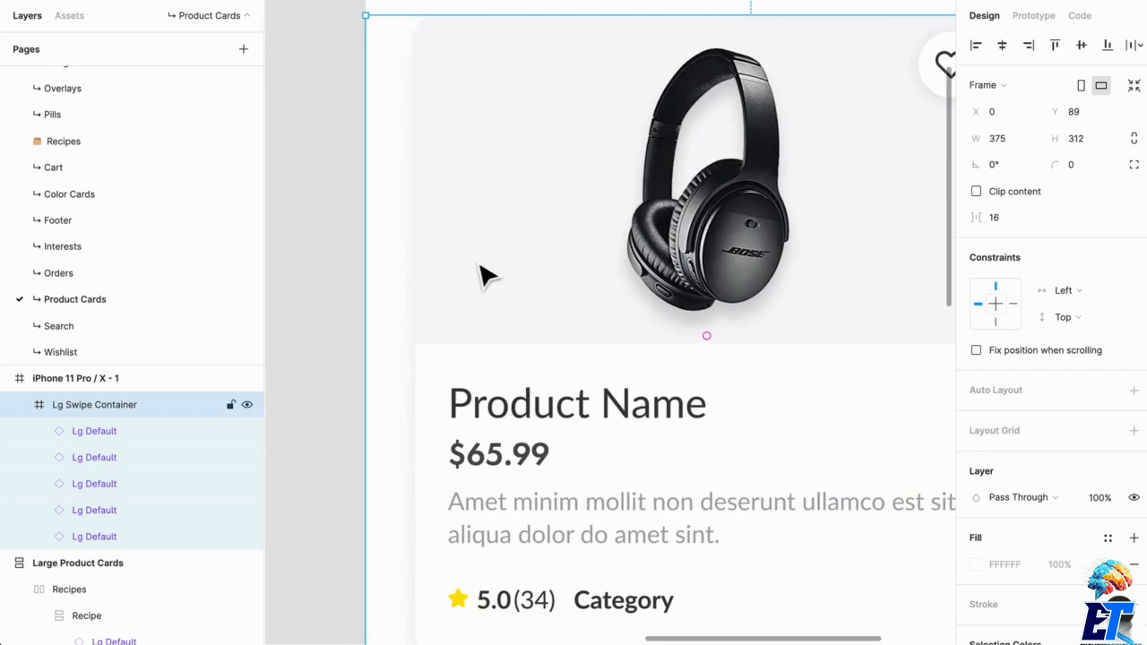
scroll(472, 283, "down", 5)
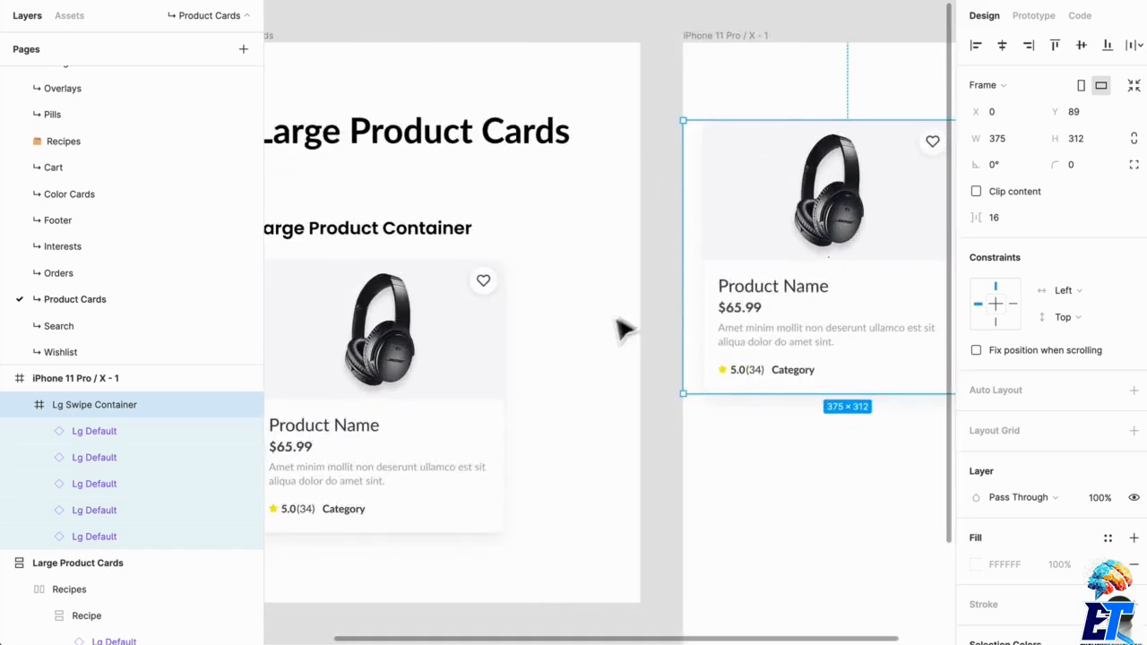
scroll(623, 328, "down", 3)
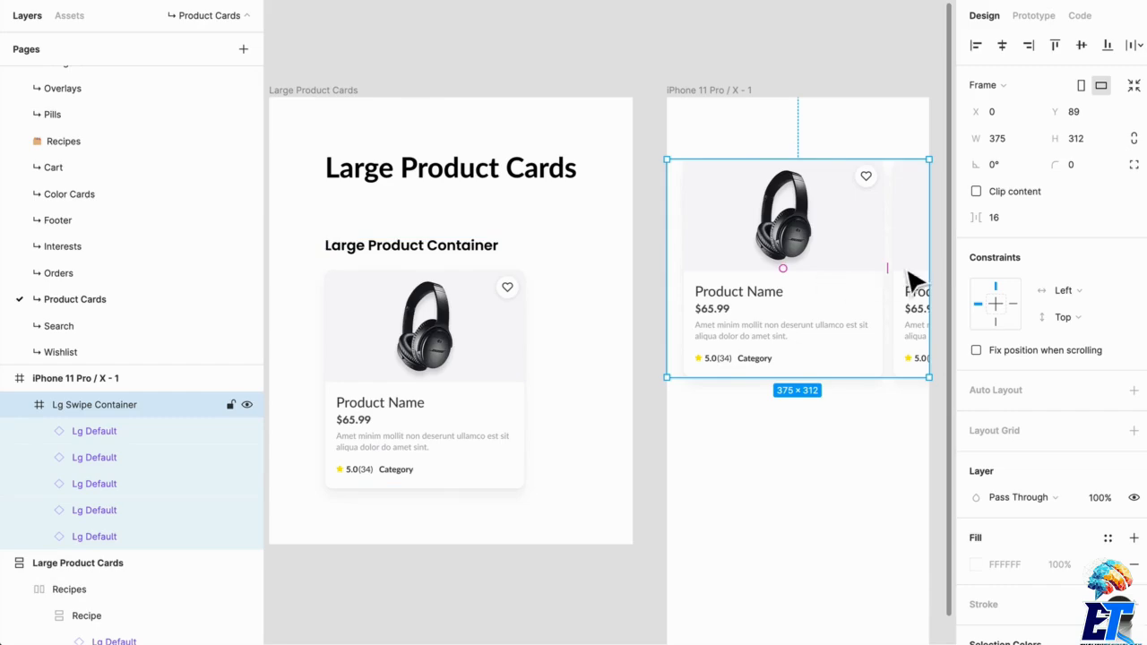
- Swap the second card in Lg Swipe Container for the Lg Staff Pick + Sale component
left_click_drag(865, 276, 630, 320)
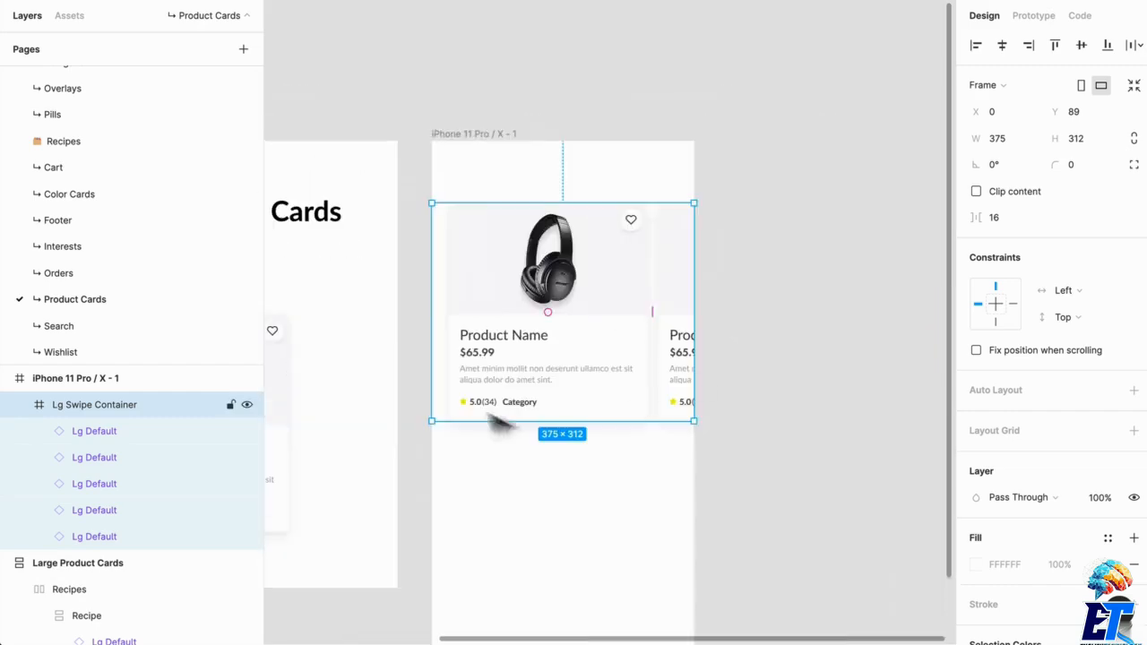
left_click(553, 341)
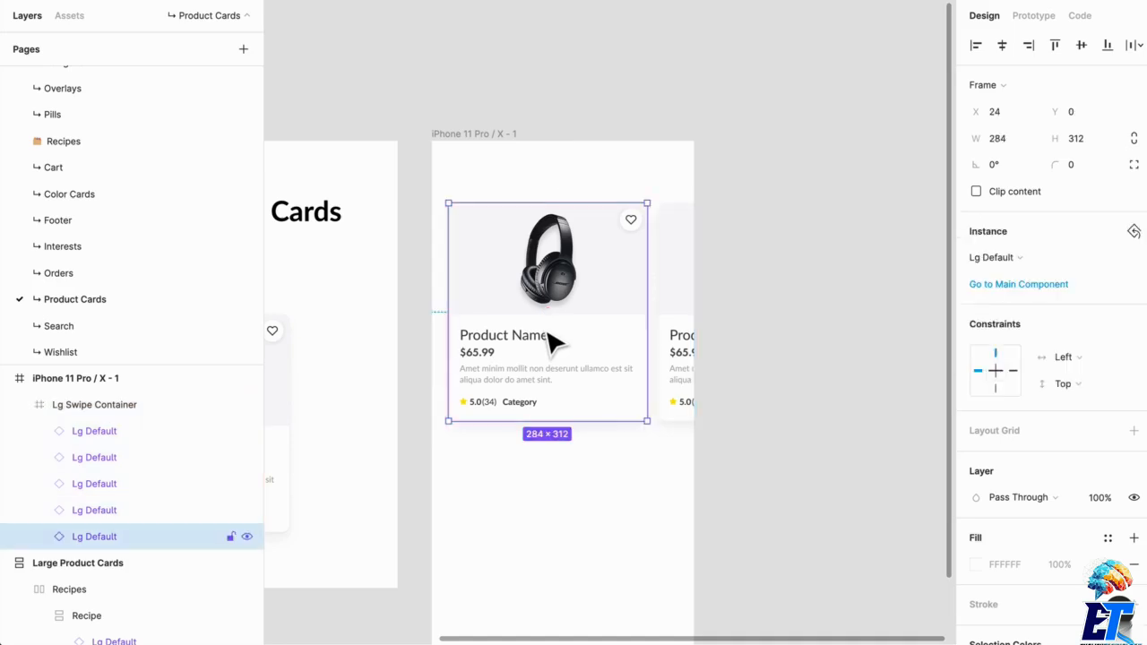
left_click(689, 332)
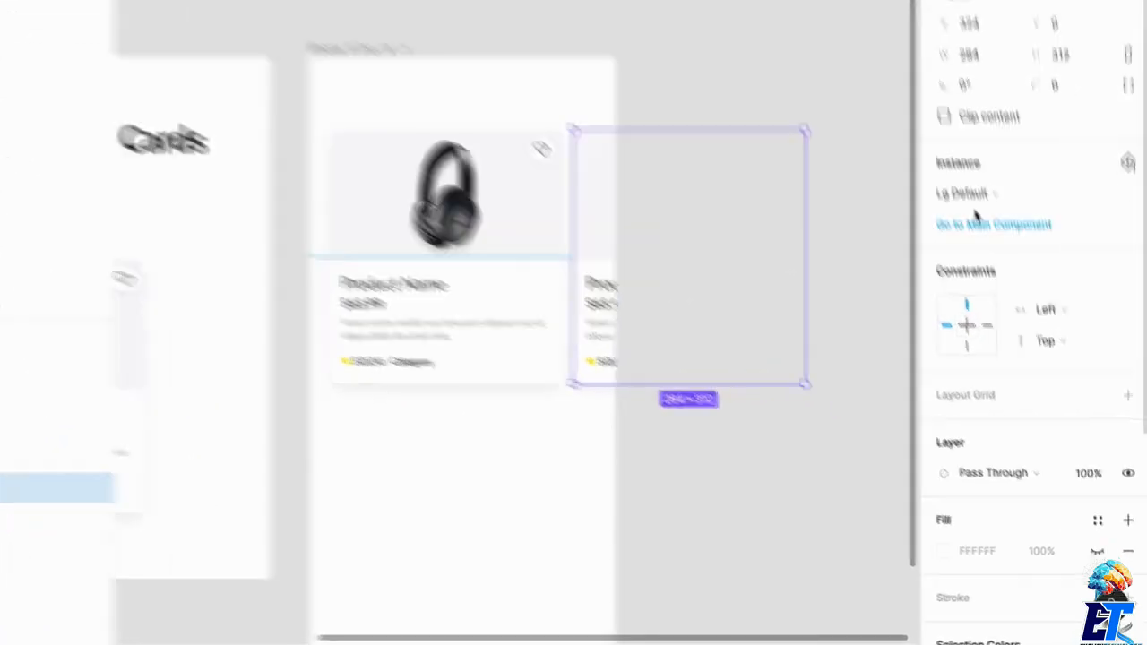
left_click(993, 257)
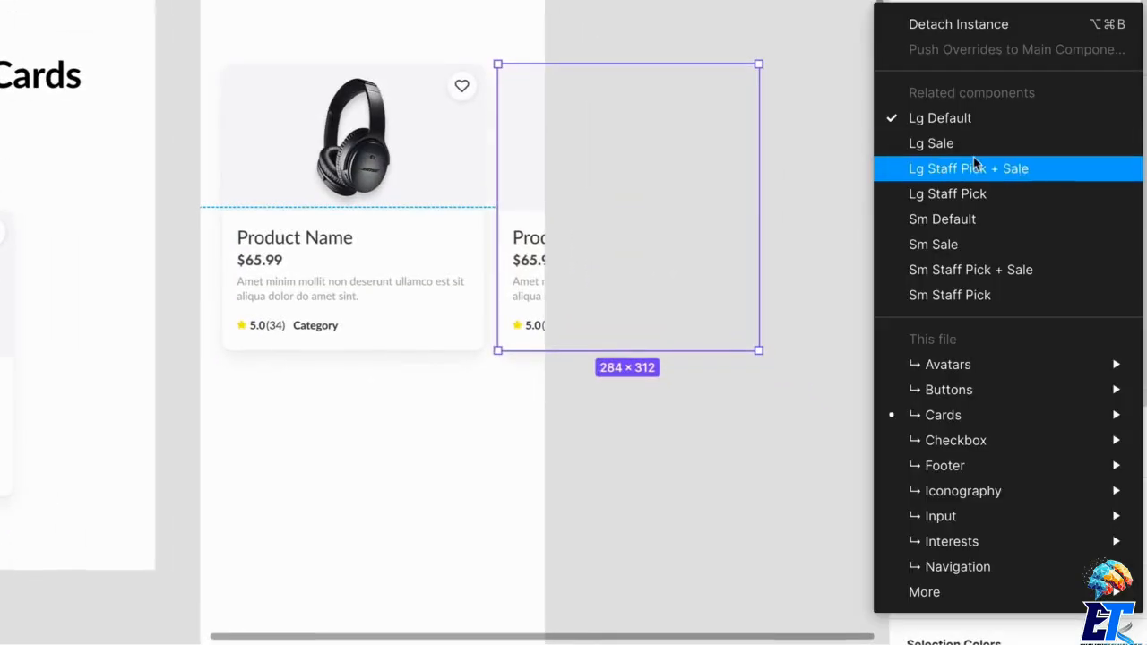
left_click(978, 169)
key("Escape")
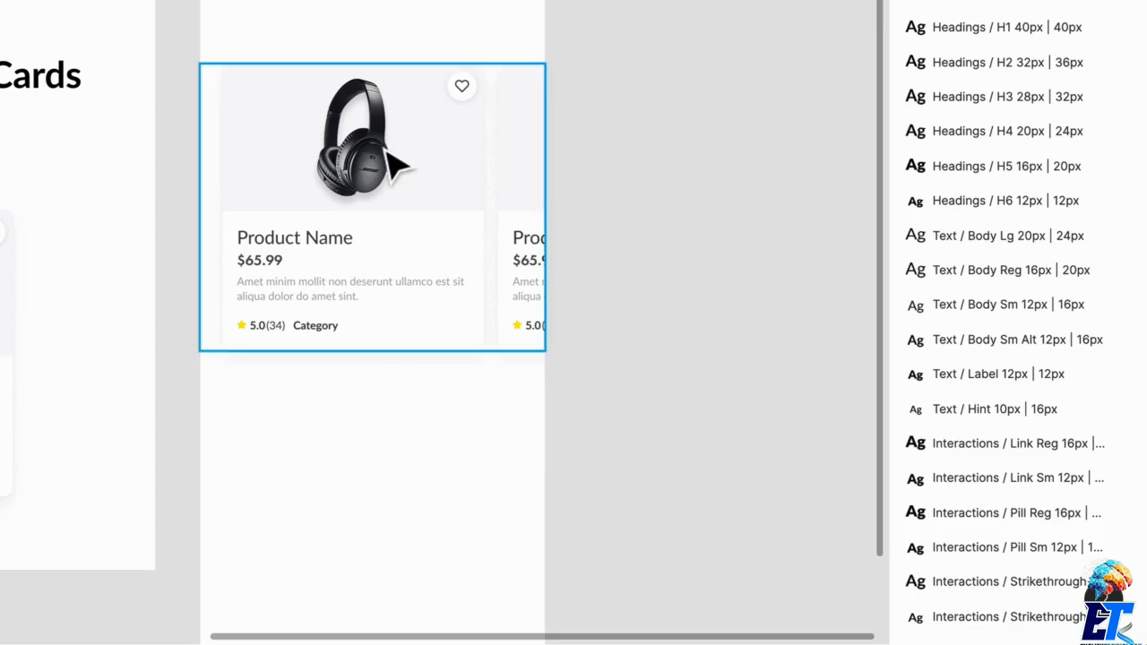
- Swap the first card in Lg Swipe Container for the Lg Sale component
left_click(397, 167)
left_click(937, 135)
left_click(986, 149)
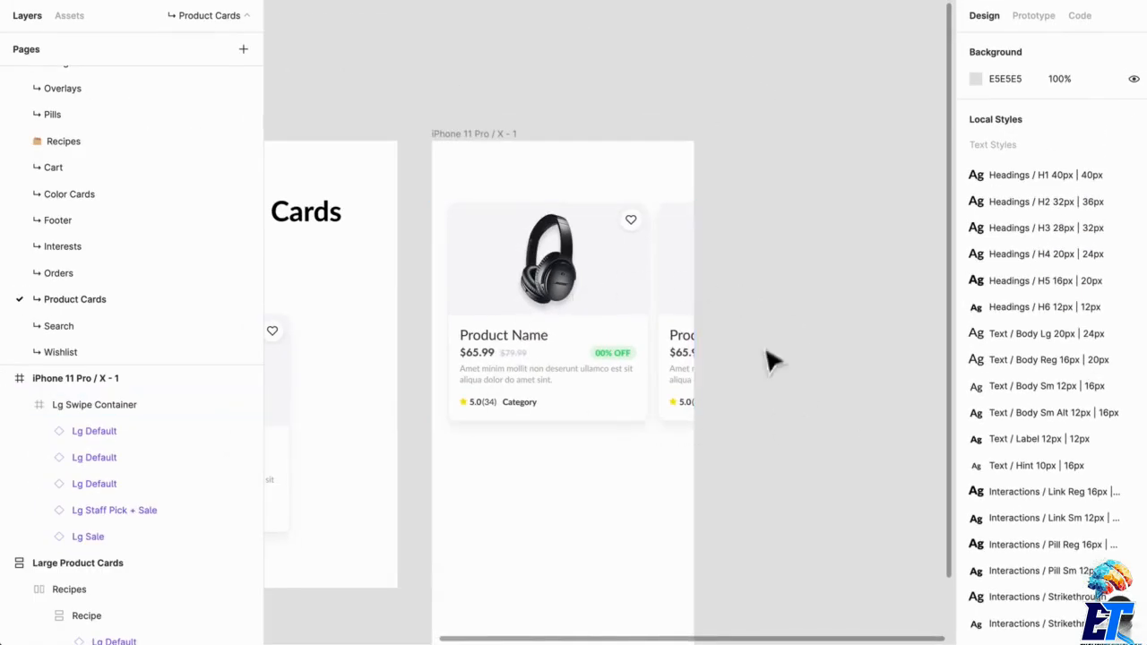
- Preview the iPhone 11 Pro / X frame as a prototype, then return to the design file
left_click(485, 159)
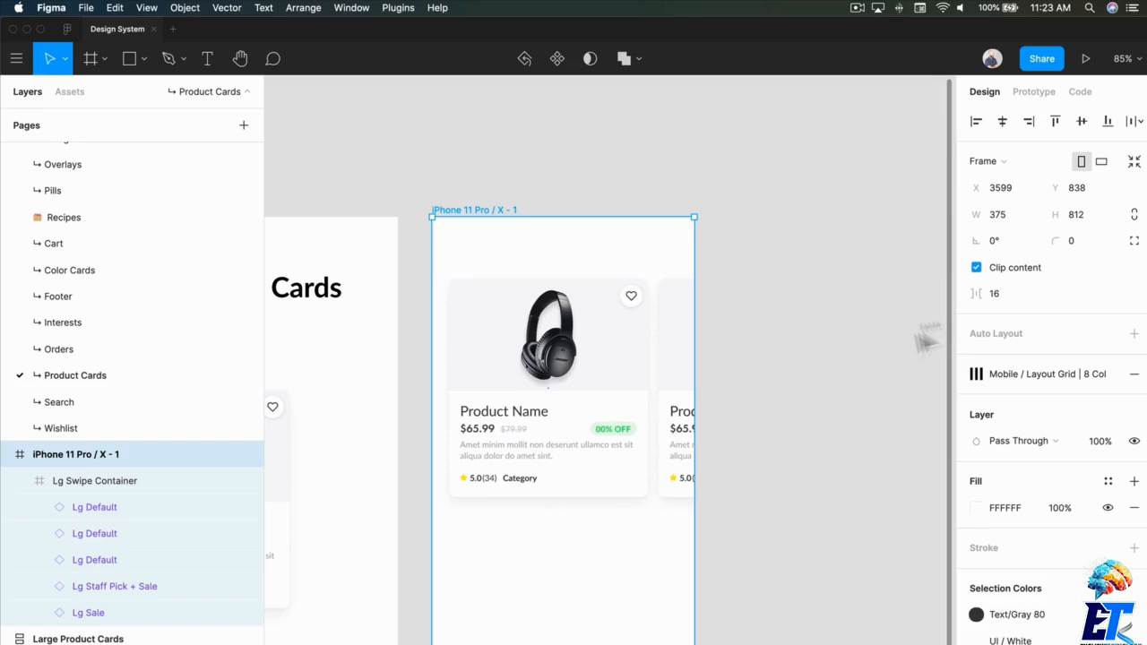
left_click(1084, 63)
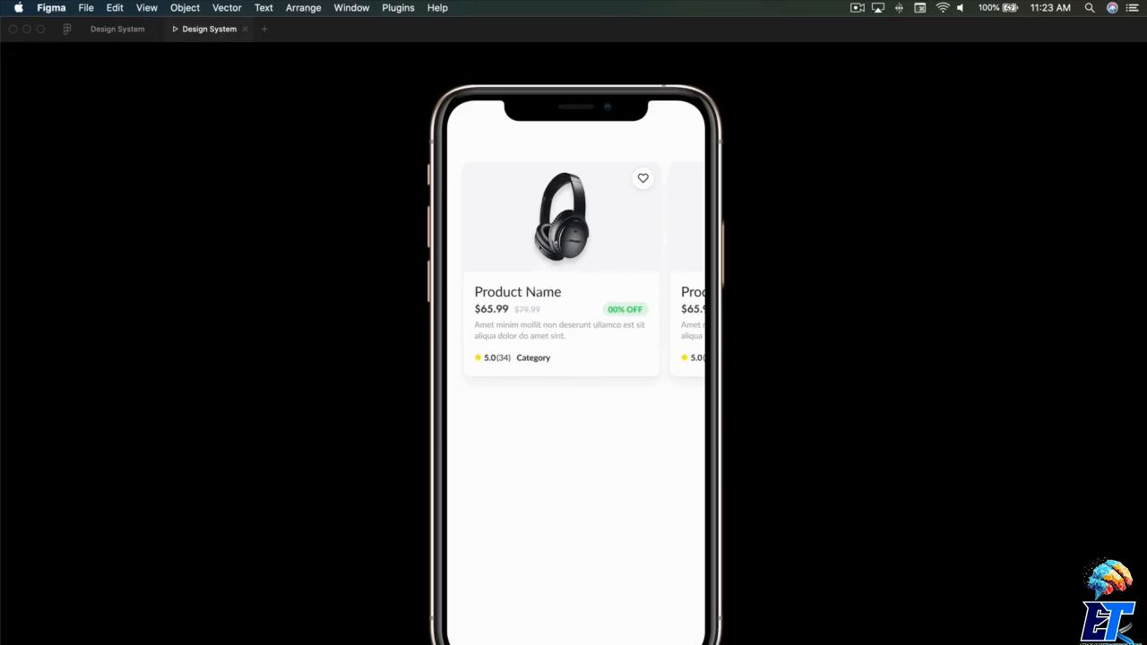
left_click(116, 28)
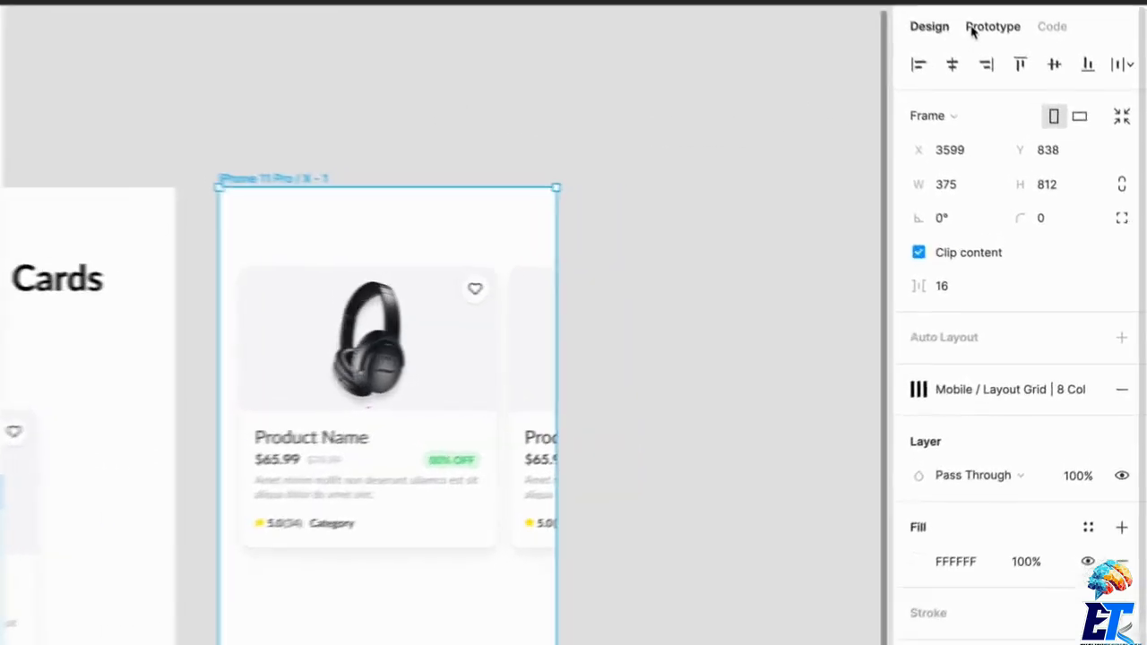
- Set the overflow behavior of Lg Swipe Container to Horizontal Scrolling
left_click(990, 27)
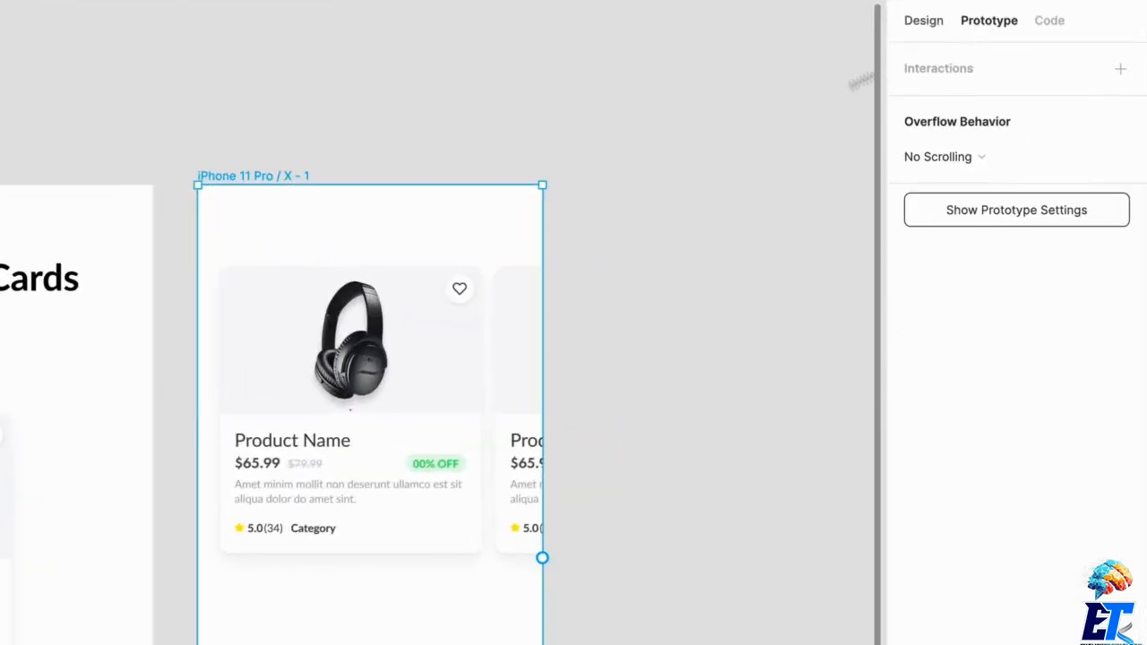
left_click(351, 399)
left_click(945, 161)
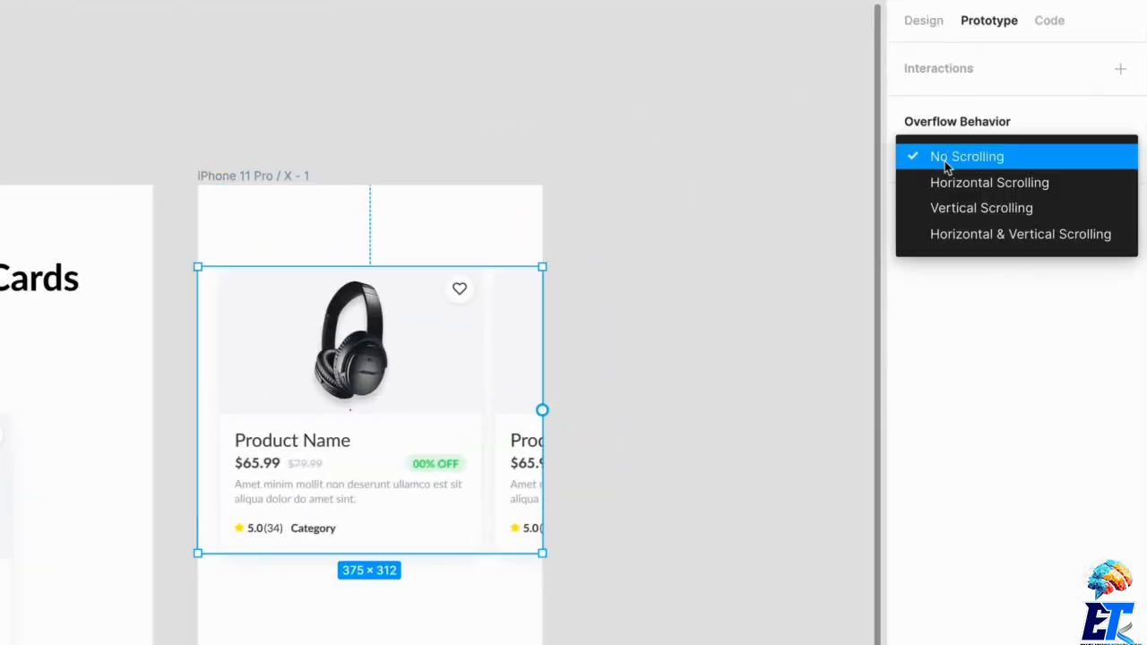
left_click(952, 181)
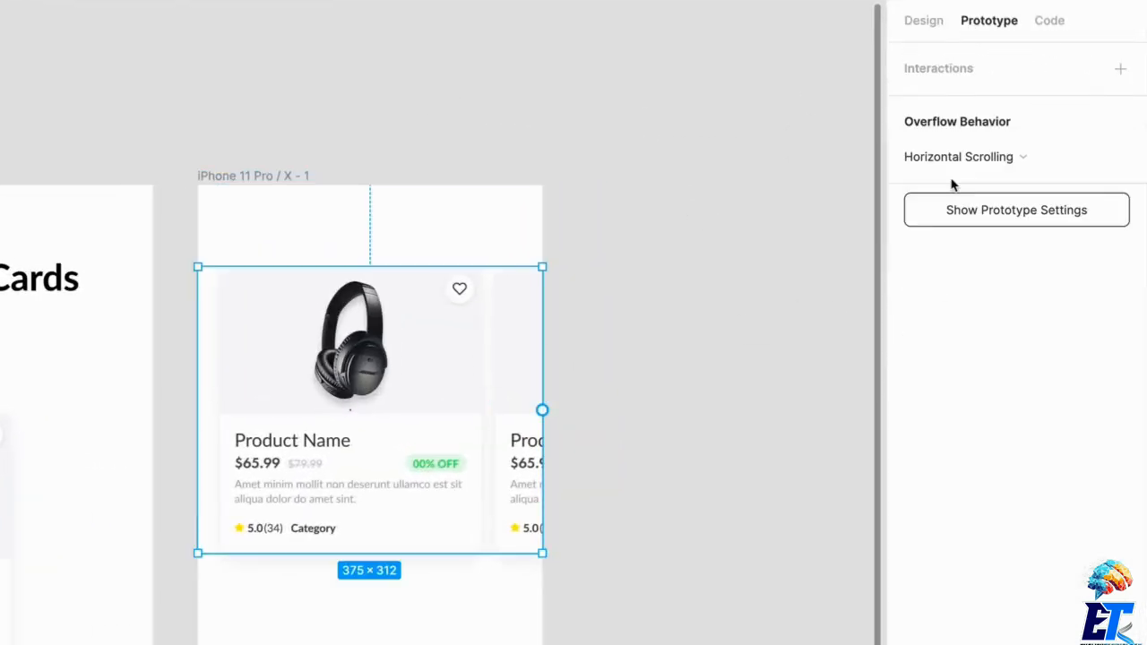
left_click(451, 120)
- Test swiping the product cards back and forth in the prototype preview, then close the preview
left_click(199, 30)
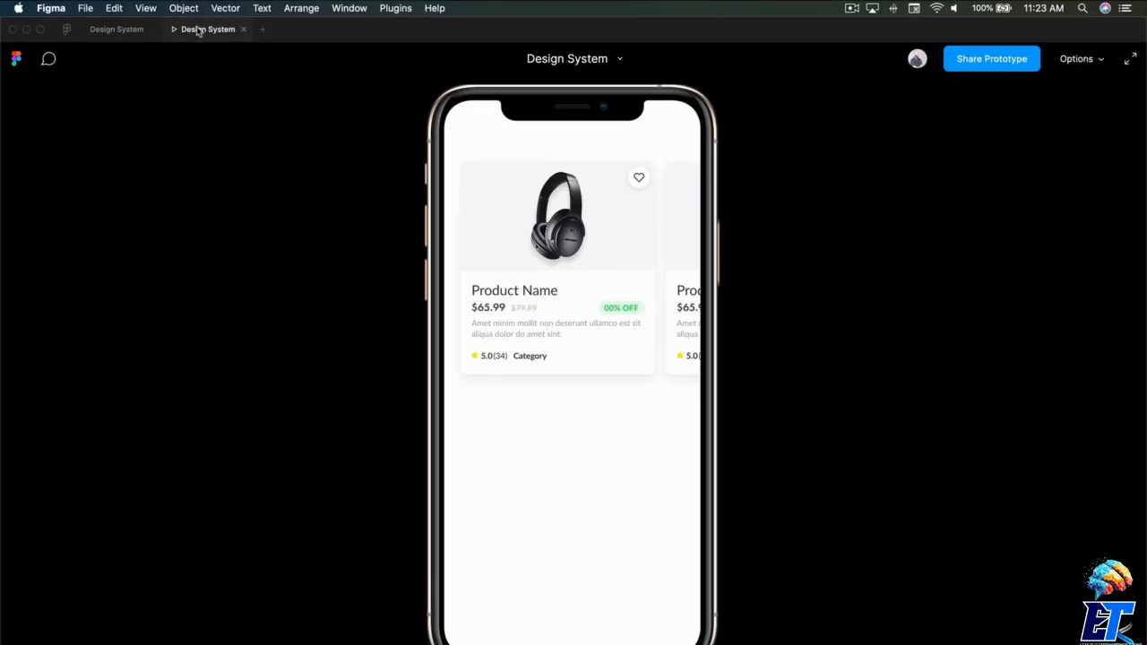
scroll(607, 286, "right", 5)
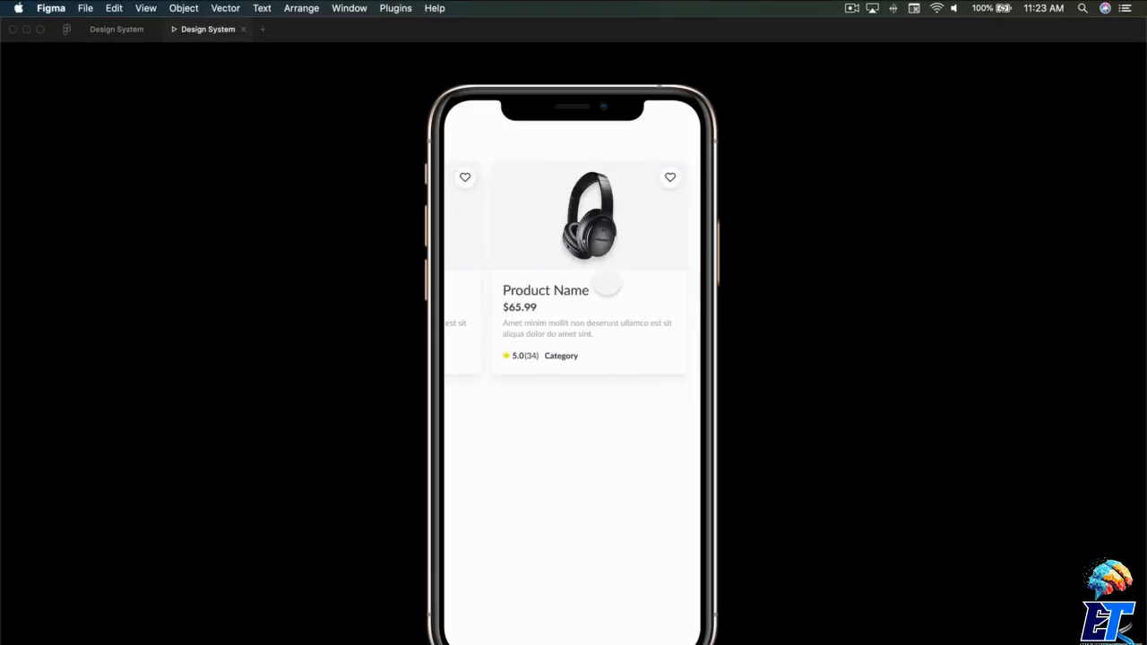
scroll(607, 285, "left", 2)
scroll(607, 285, "right", 3)
scroll(608, 285, "left", 3)
scroll(607, 285, "left", 3)
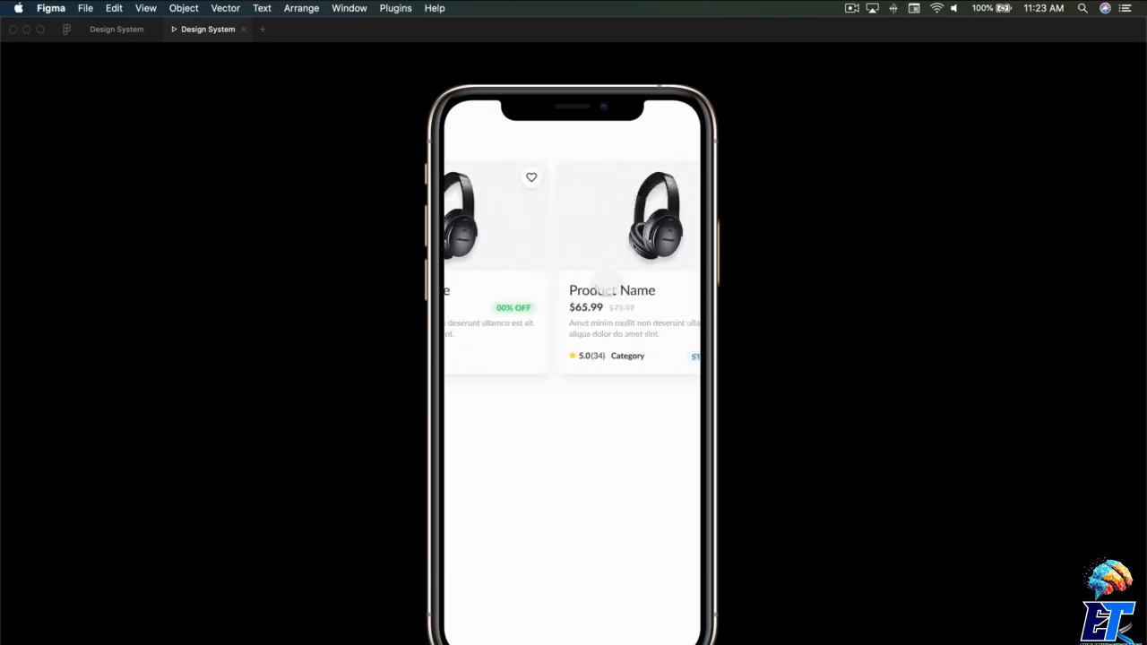
scroll(607, 285, "right", 3)
scroll(606, 285, "left", 2)
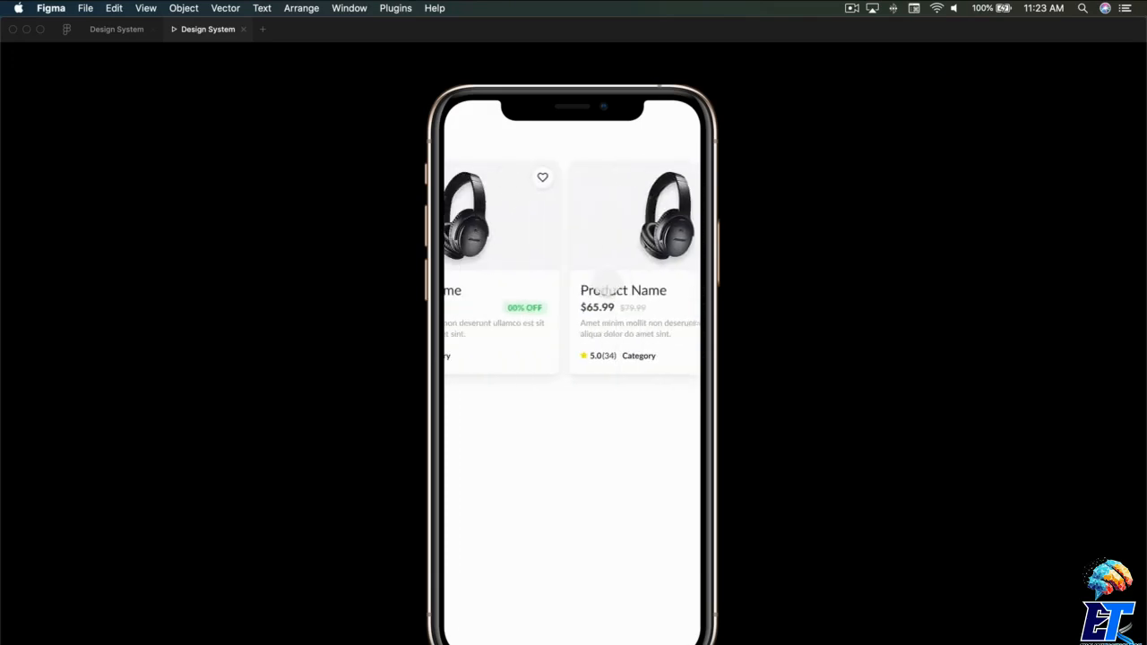
scroll(607, 285, "left", 2)
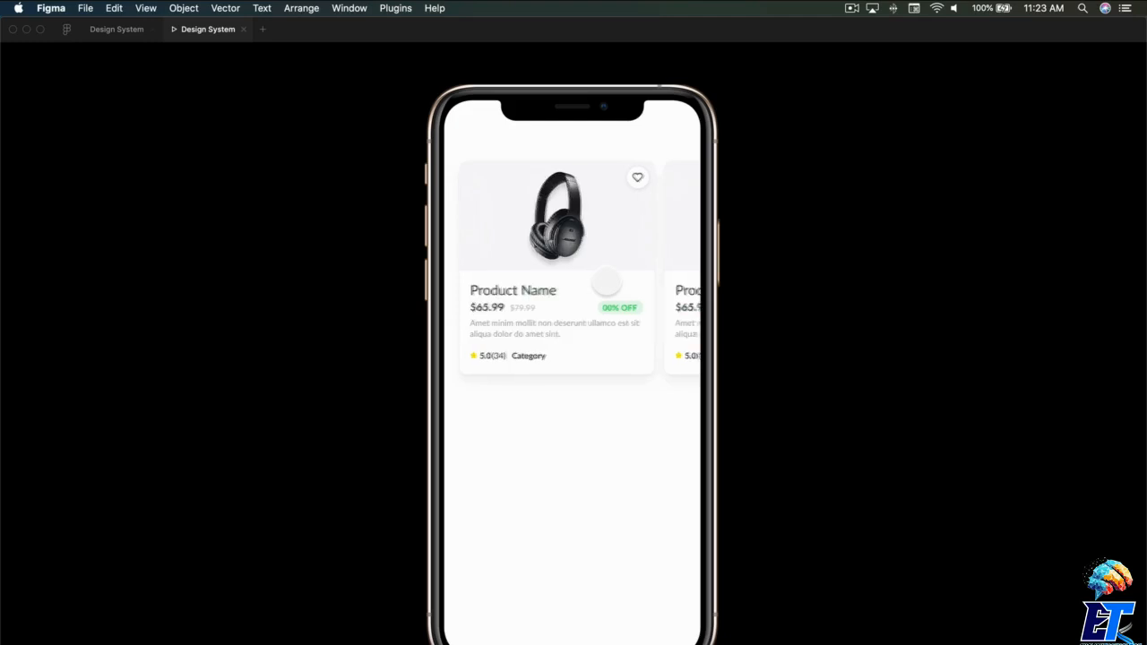
scroll(608, 285, "right", 3)
scroll(608, 285, "right", 2)
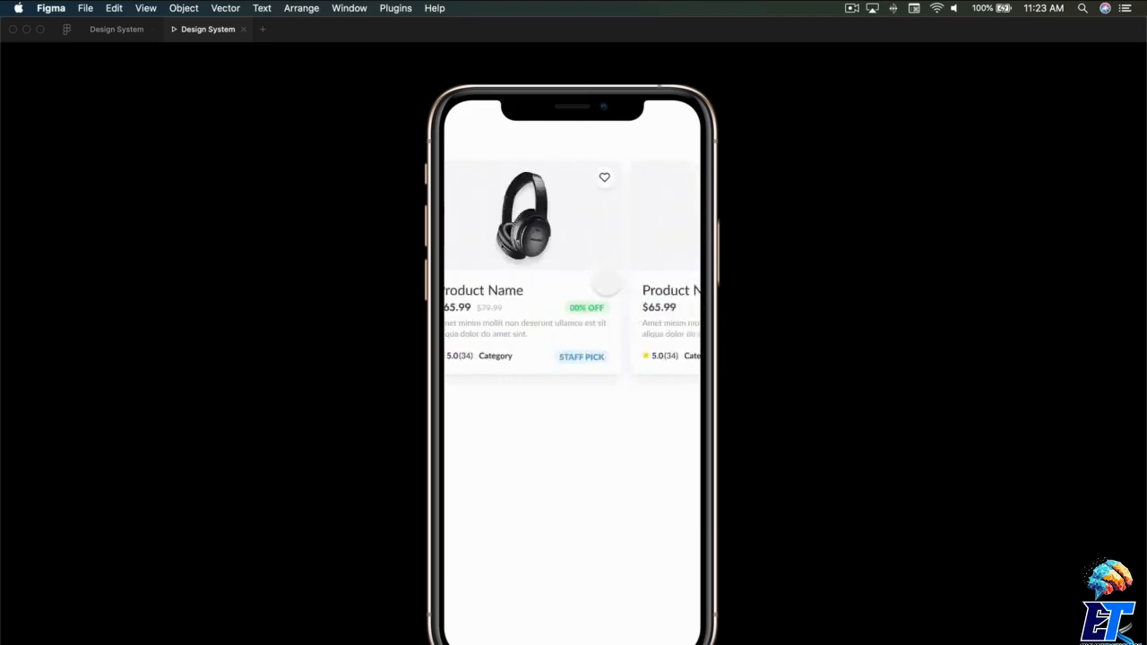
left_click(243, 29)
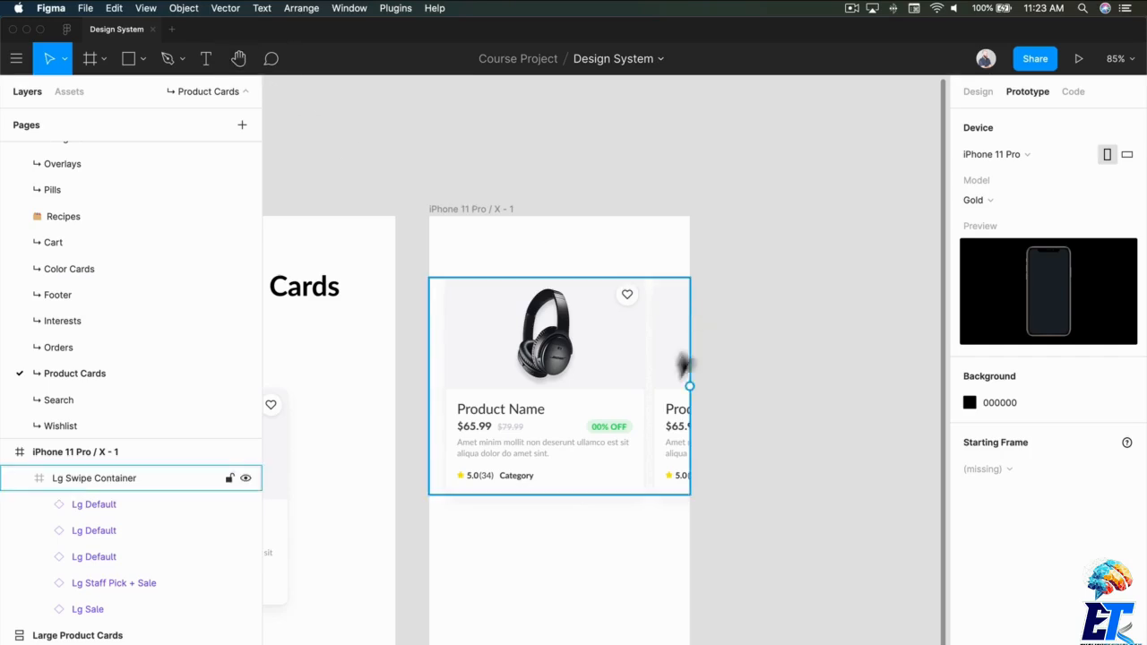
- Copy Lg Swipe Container into the Recipe frame under the Large Product Container heading and delete the single Lg Default card there
left_click_drag(408, 503, 751, 421)
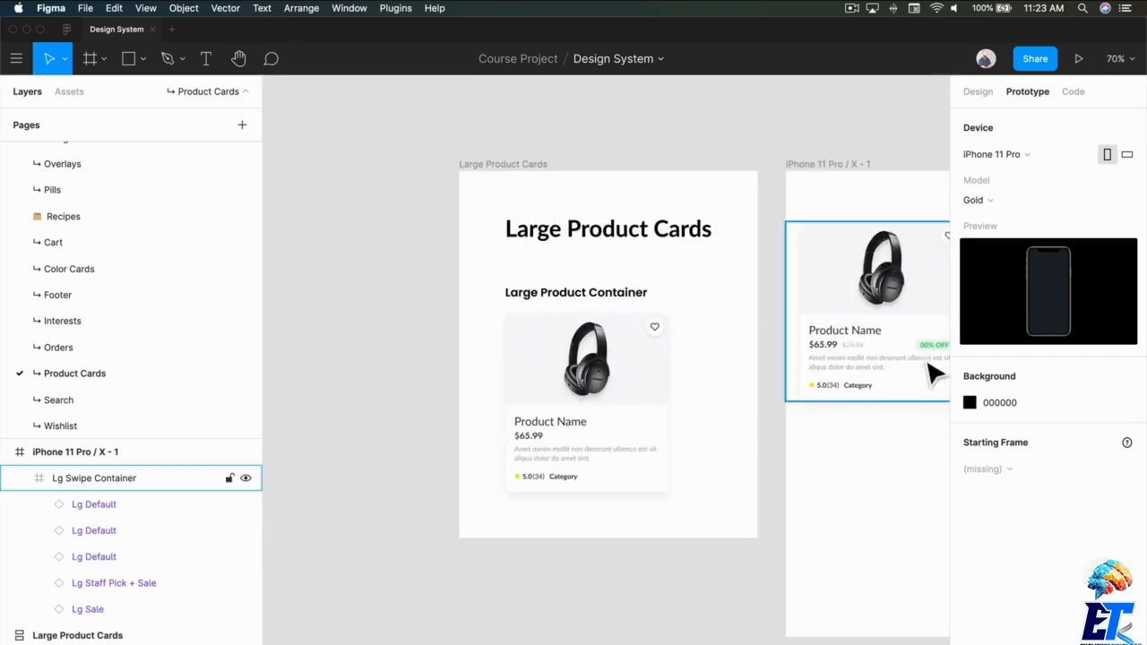
left_click_drag(865, 346, 858, 385)
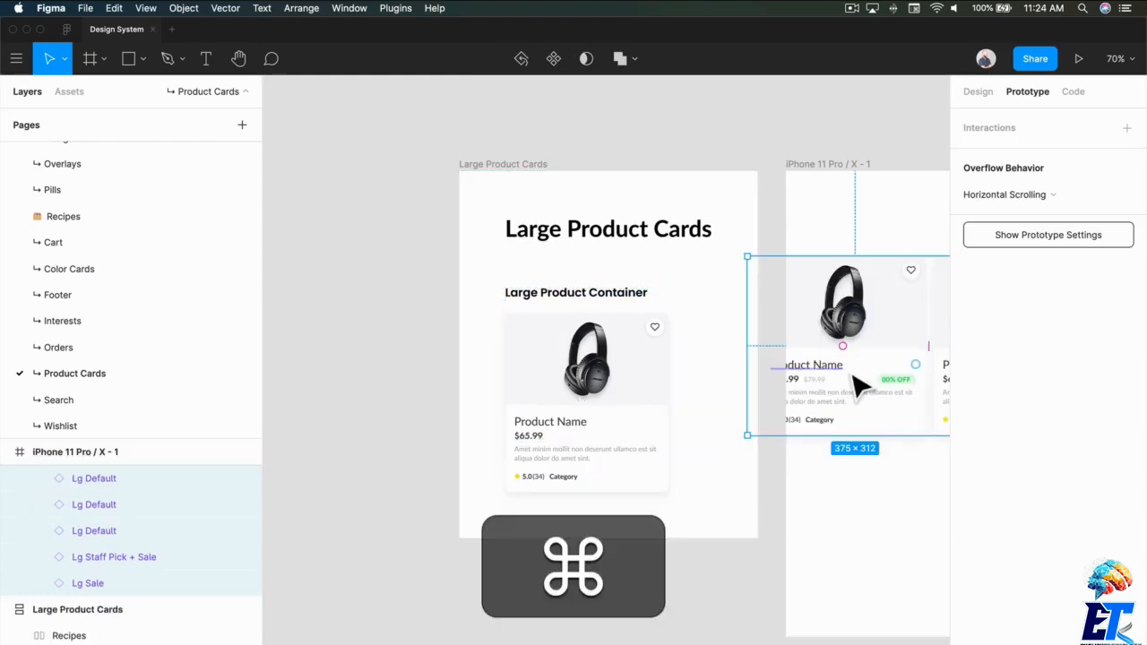
key("super+c")
left_click(574, 408)
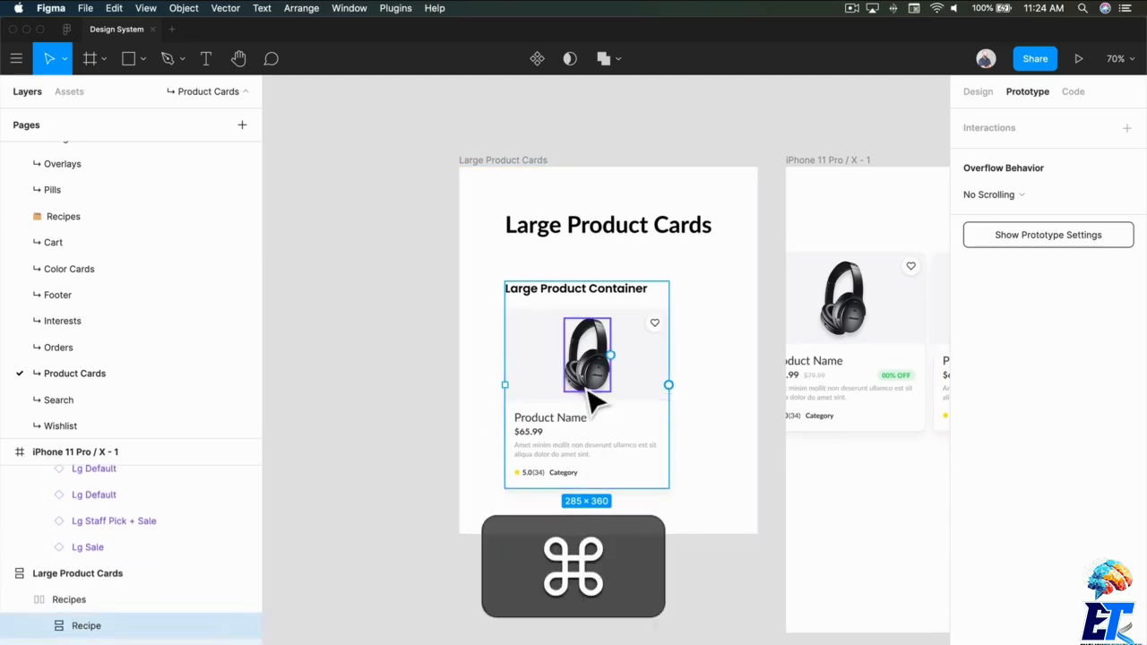
key("super+v")
left_click(606, 412)
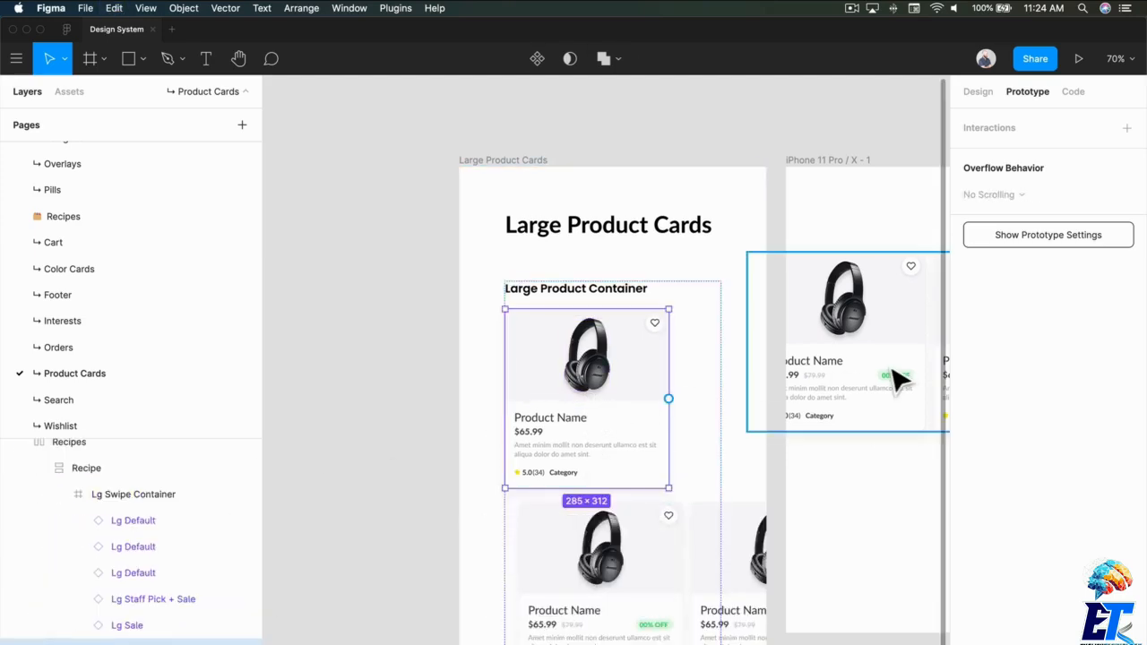
key("BackSpace")
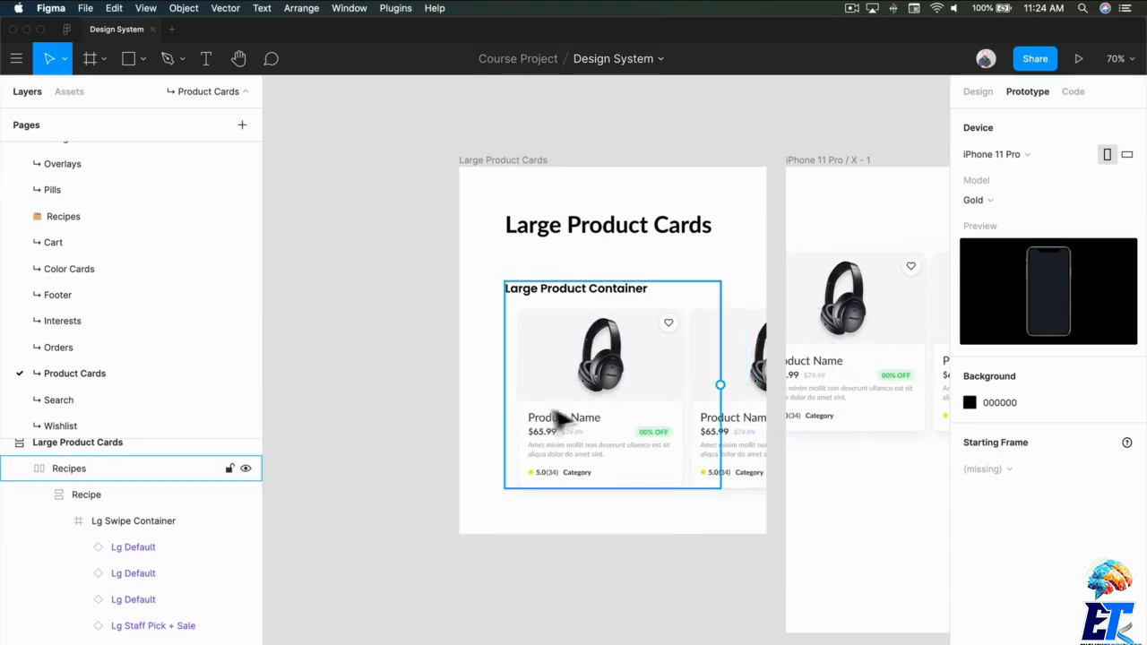
- Turn on content clipping for the Recipe frame so the overflowing product cards are cut off at its edge
left_click(555, 419)
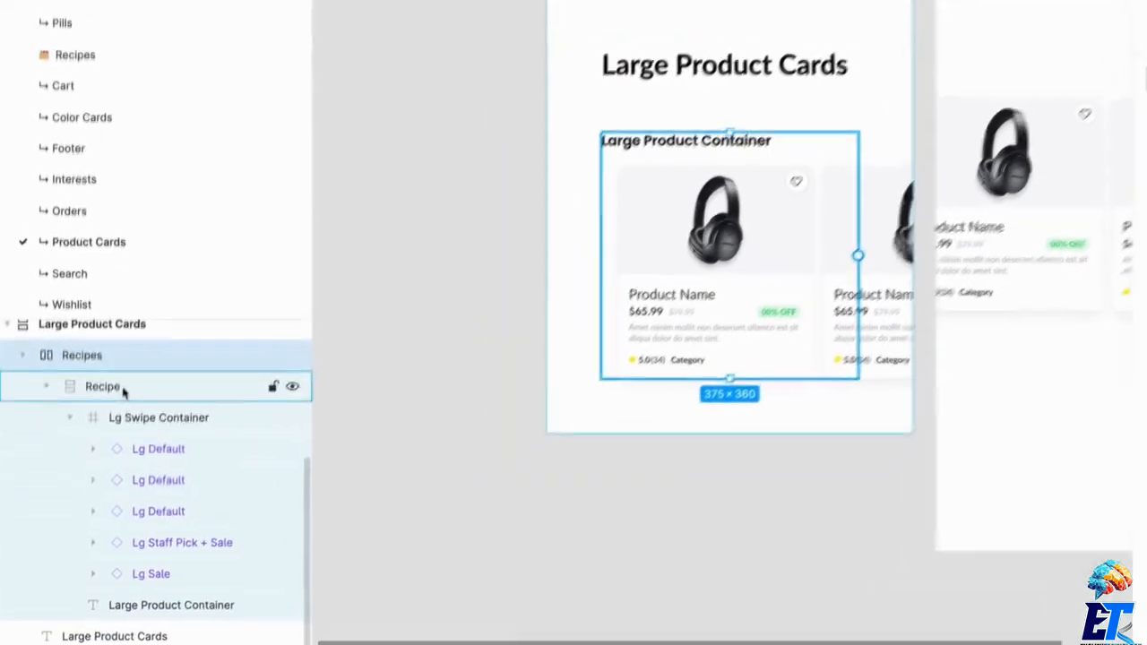
left_click(83, 494)
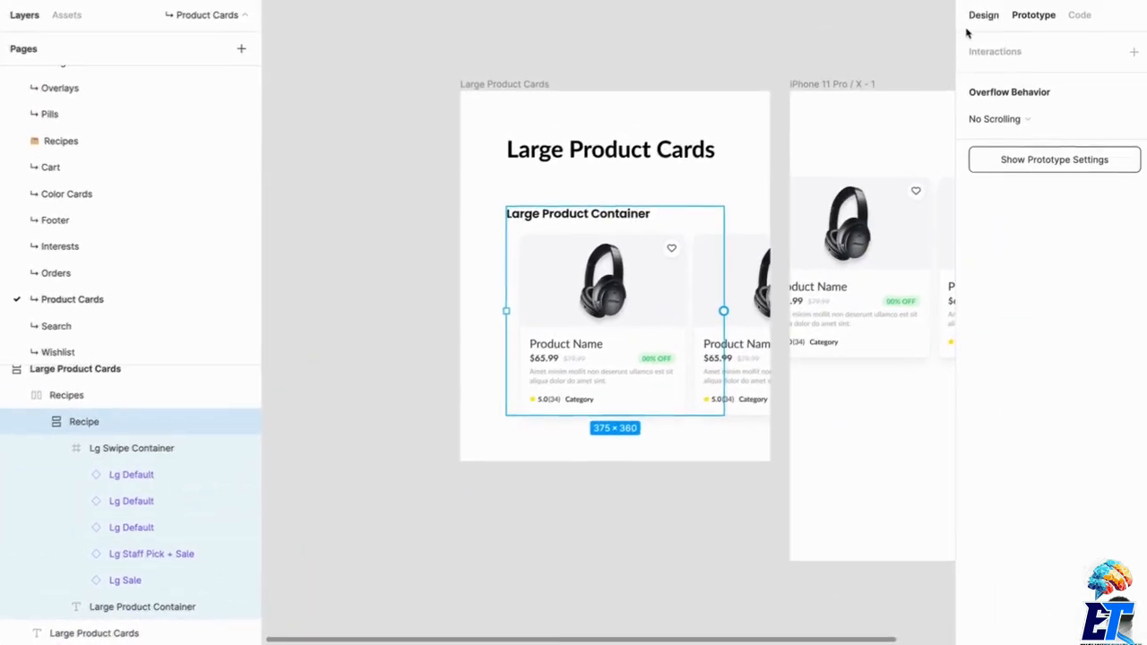
left_click(982, 15)
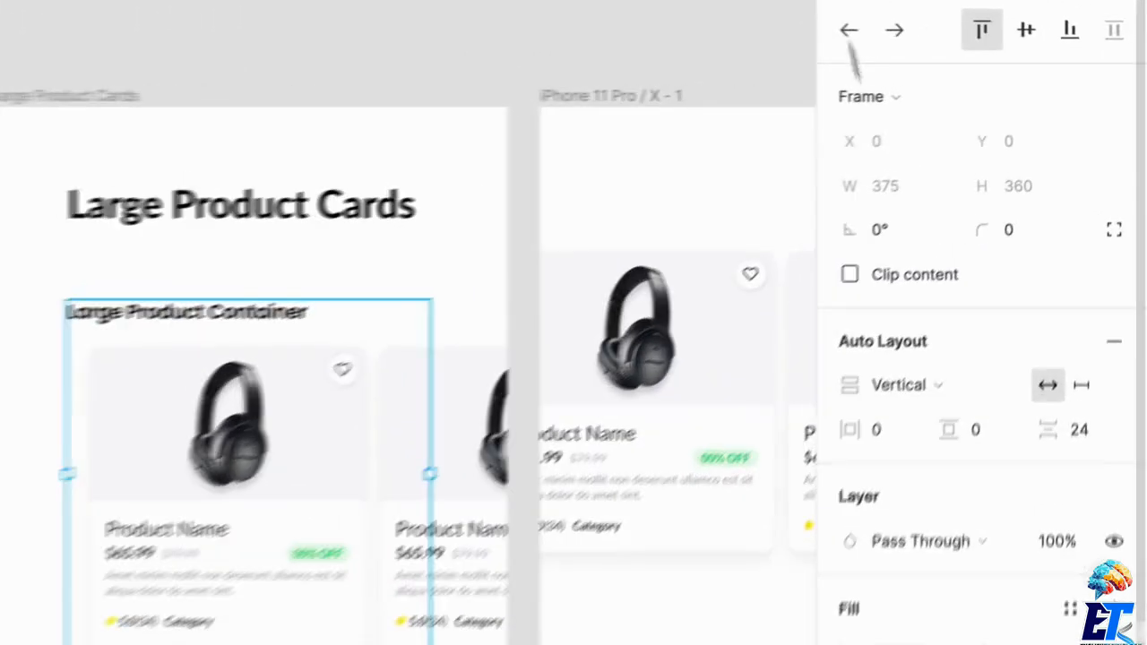
left_click(974, 191)
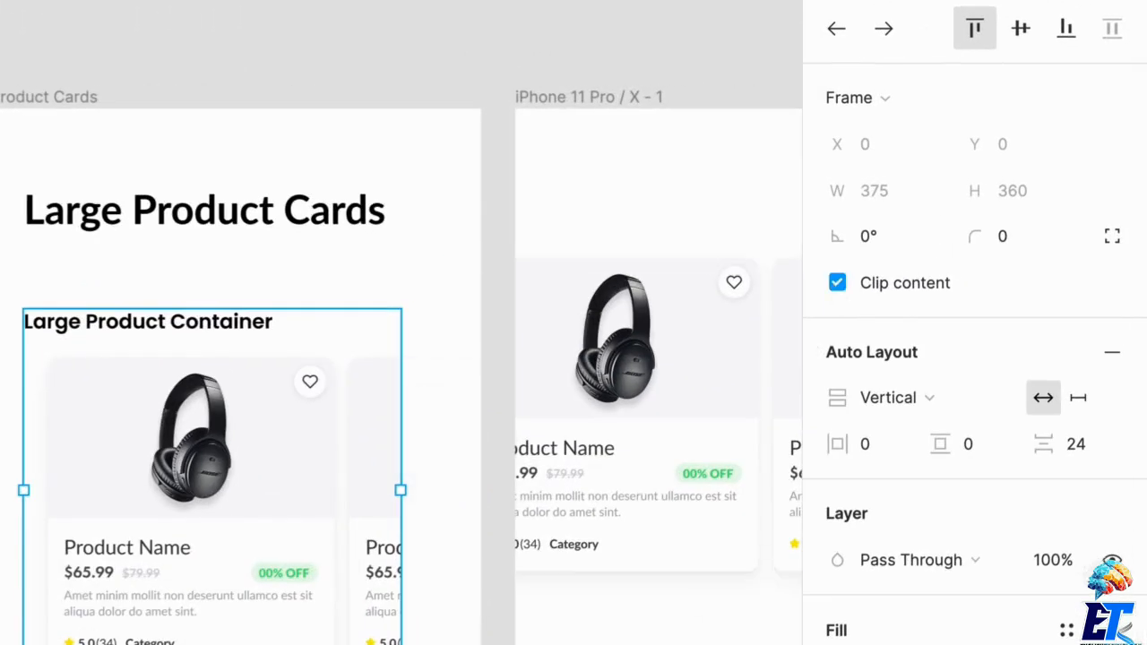
left_click(717, 520)
left_click(273, 545)
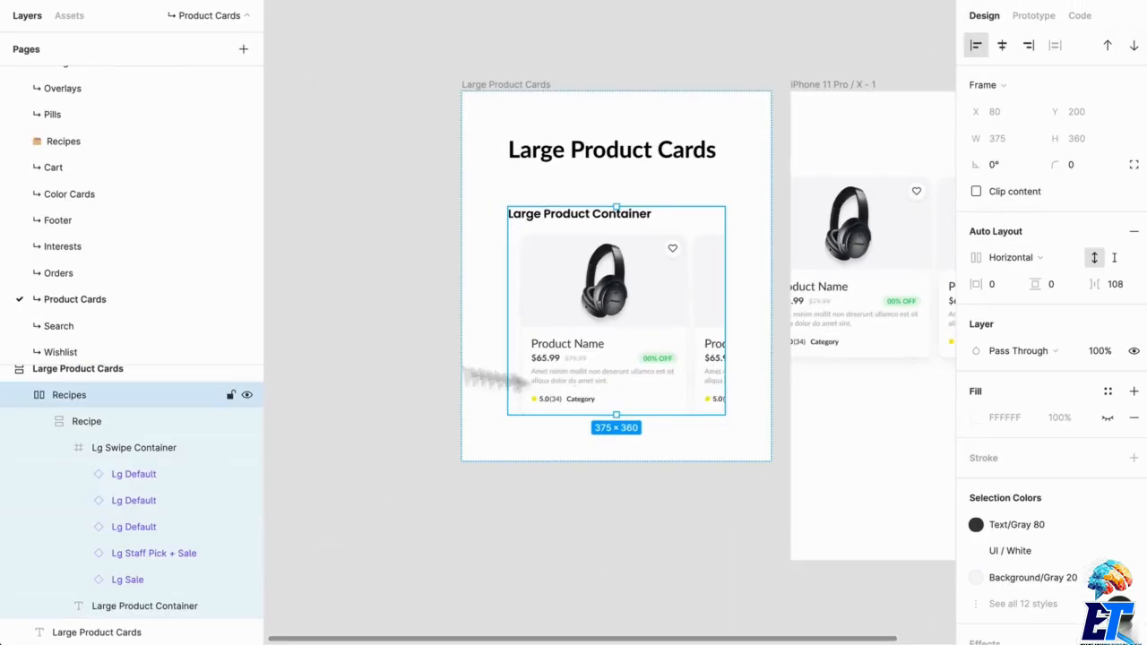
left_click(124, 447)
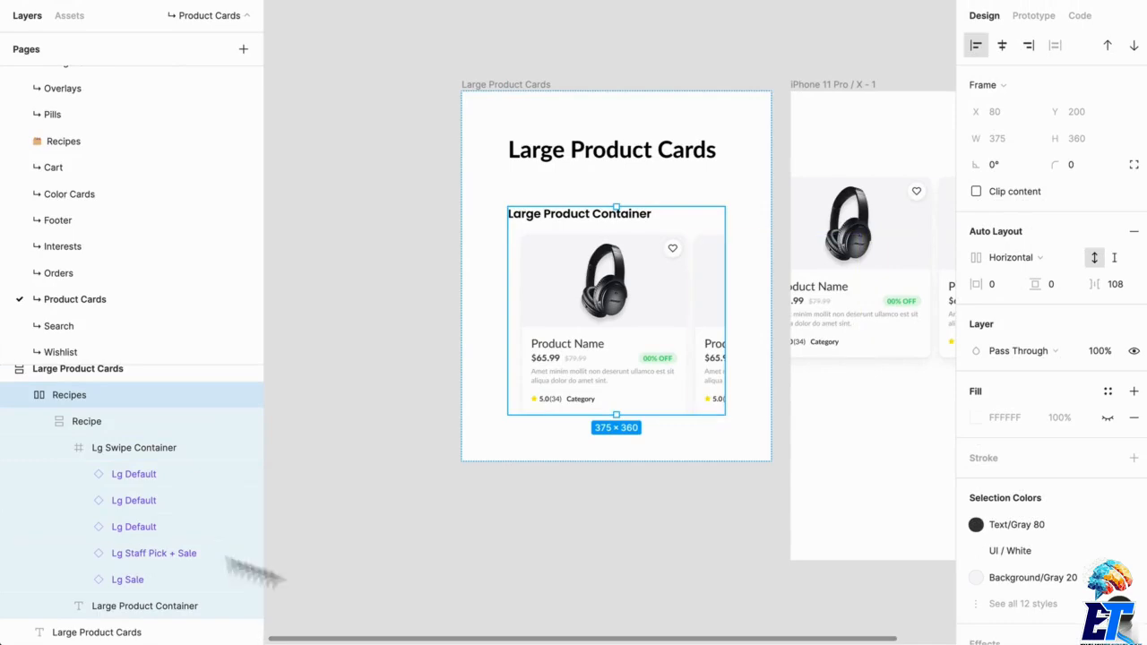
- Delete the Lg Swipe Container from the iPhone 11 Pro / X frame, keeping the frame empty
scroll(538, 403, "right", 5)
scroll(639, 492, "left", 5)
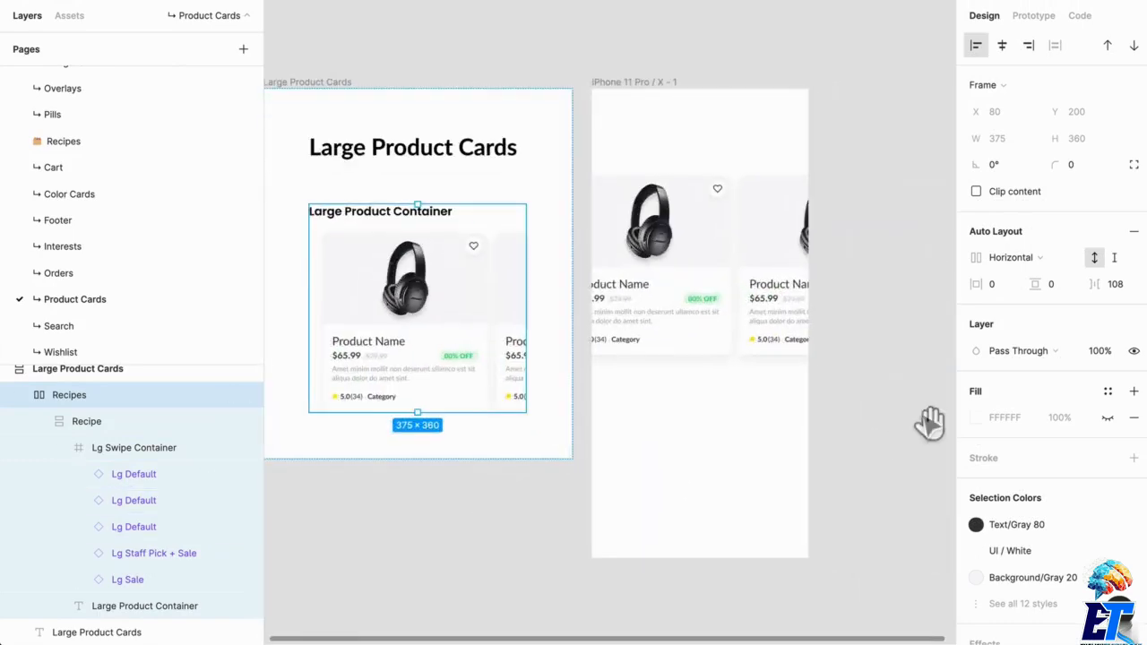
left_click(668, 52)
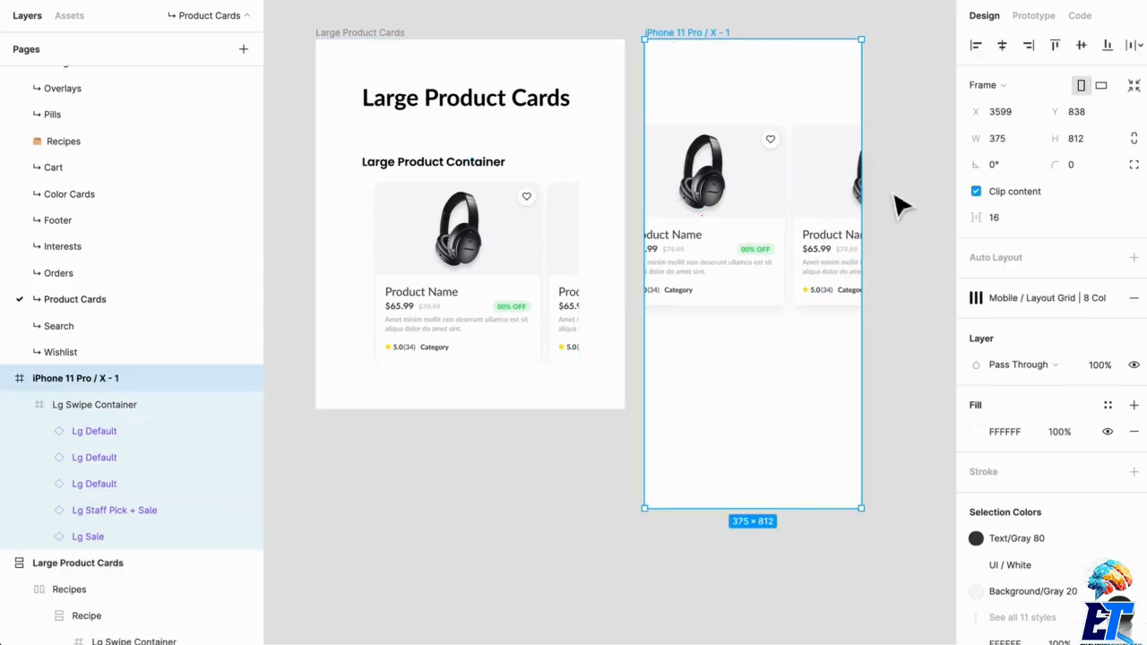
left_click(766, 553)
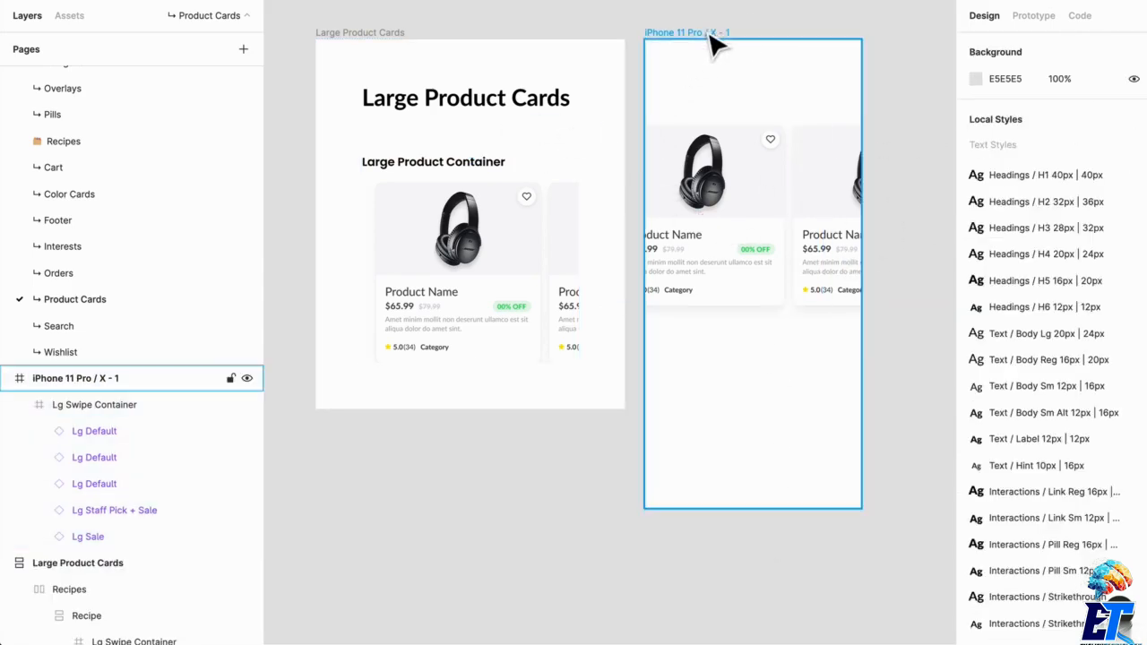
left_click(783, 237)
key("Delete")
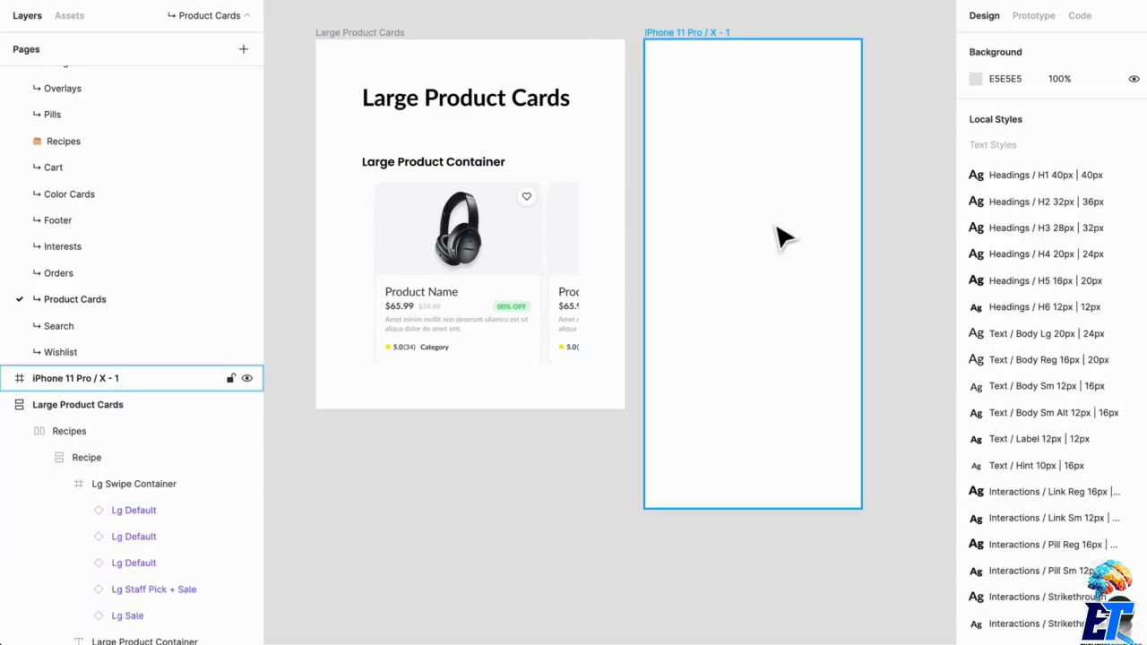
- Duplicate the Large Product Cards board directly below the original and move the iPhone 11 Pro / X frame down beside the copy
left_click_drag(499, 518, 595, 463)
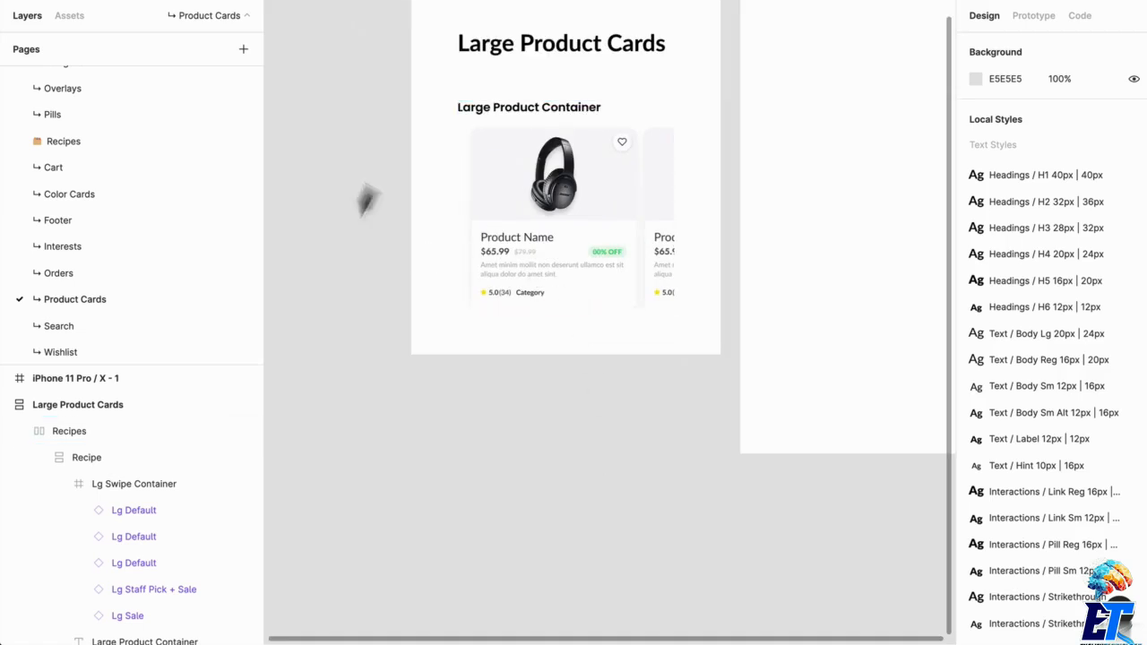
scroll(585, 488, "up", 2)
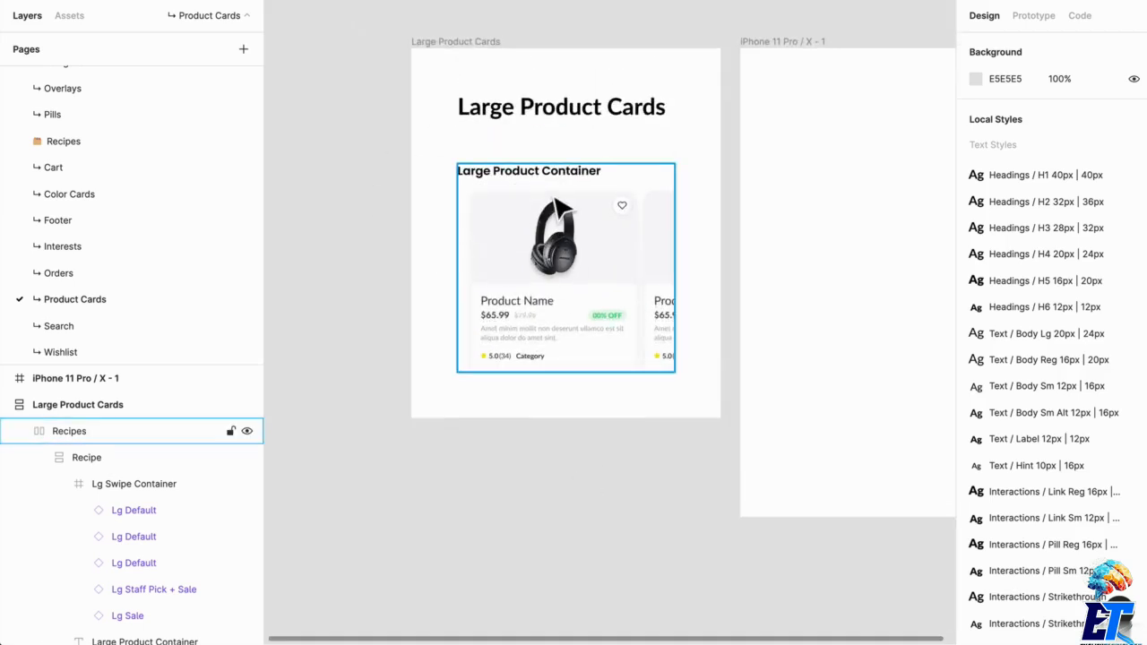
left_click(473, 63)
left_click_drag(473, 63, 479, 487, "alt")
scroll(478, 487, "down", 3, "ctrl")
scroll(655, 520, "down", 2, "ctrl")
left_click_drag(831, 560, 712, 310)
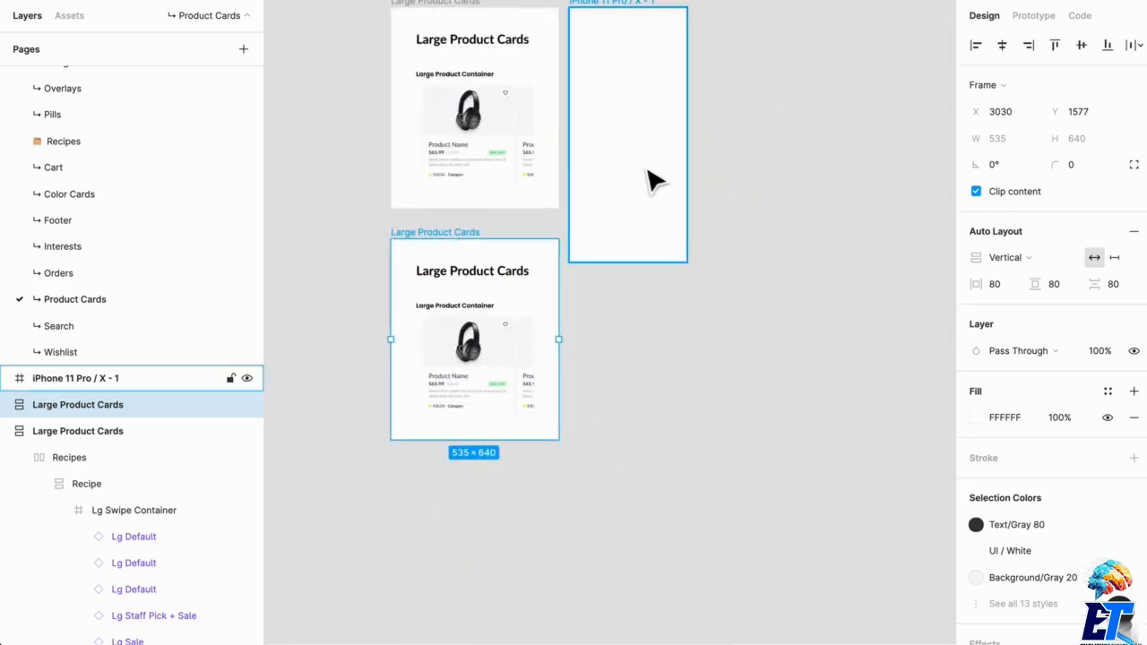
left_click_drag(646, 167, 658, 453)
- Set the vertical spacing between the two Large Product Cards boards to 100
scroll(545, 448, "up", 4)
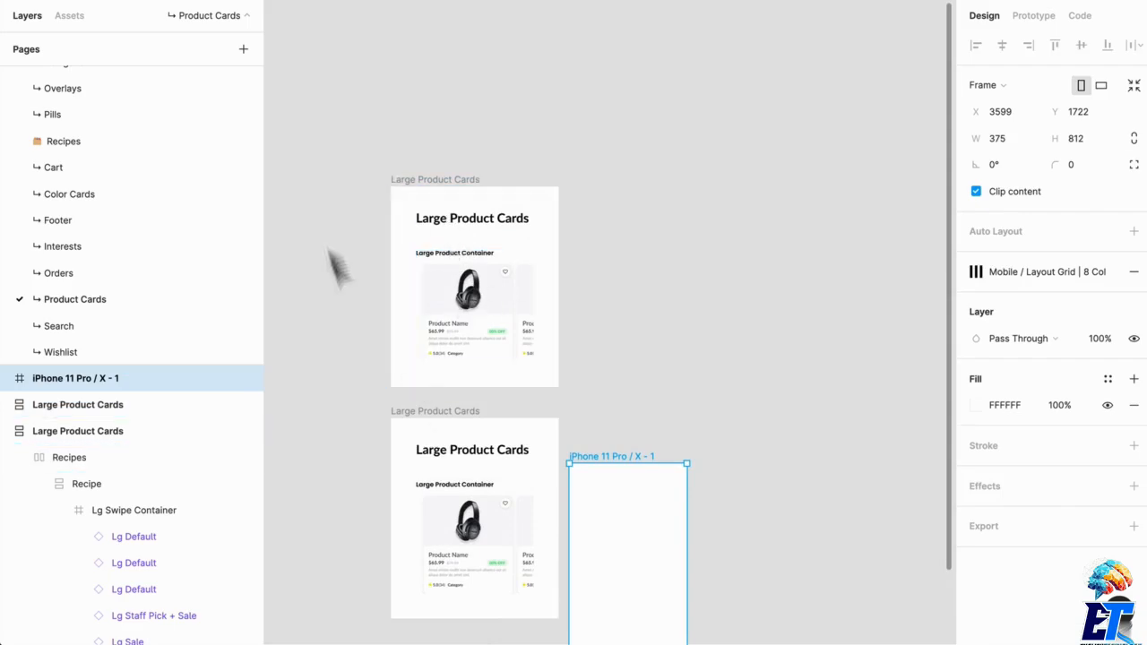
left_click_drag(354, 168, 536, 629)
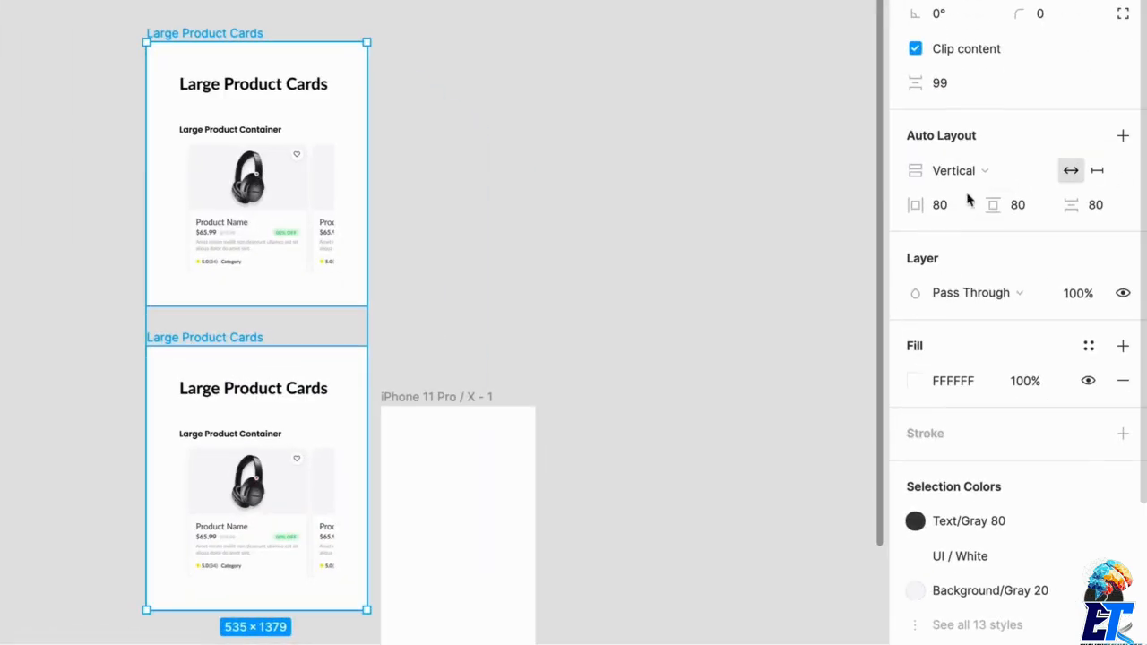
left_click(938, 82)
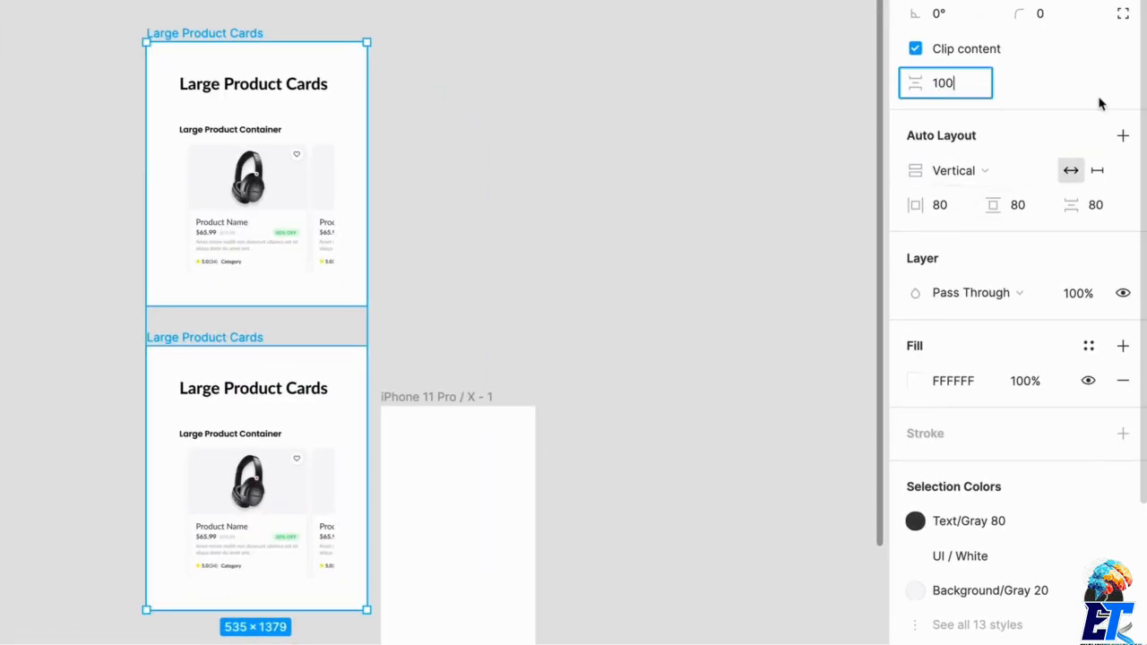
key("Return")
left_click(594, 200)
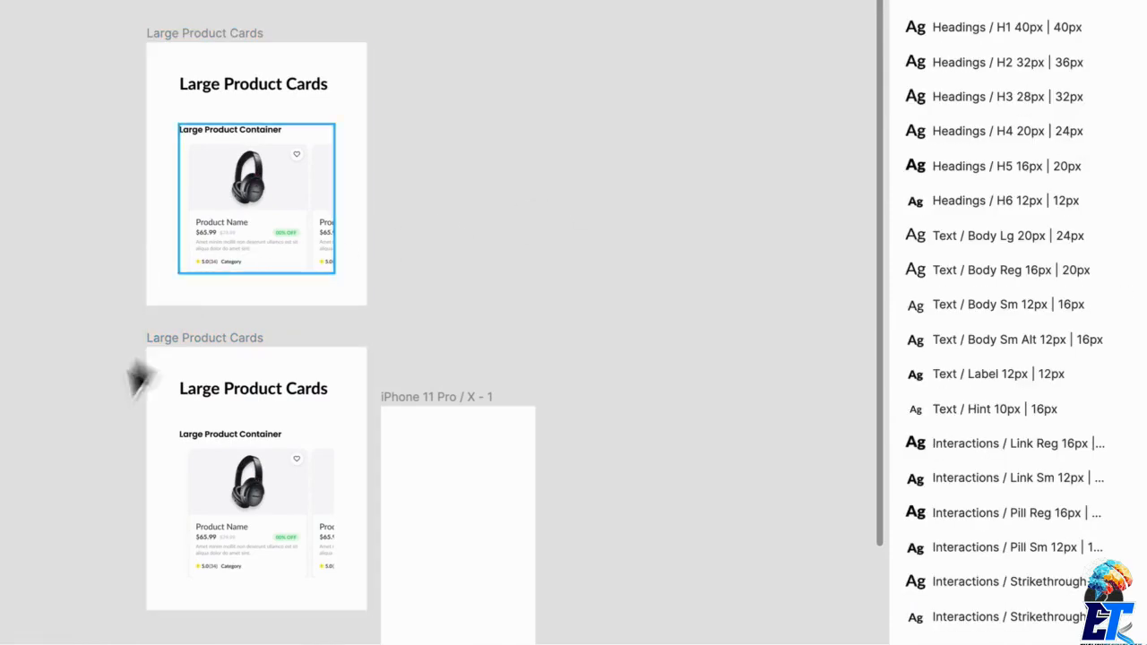
- Place an Sm Default card from the Vertical Product Cards components beside the duplicated board
scroll(138, 394, "up", 10)
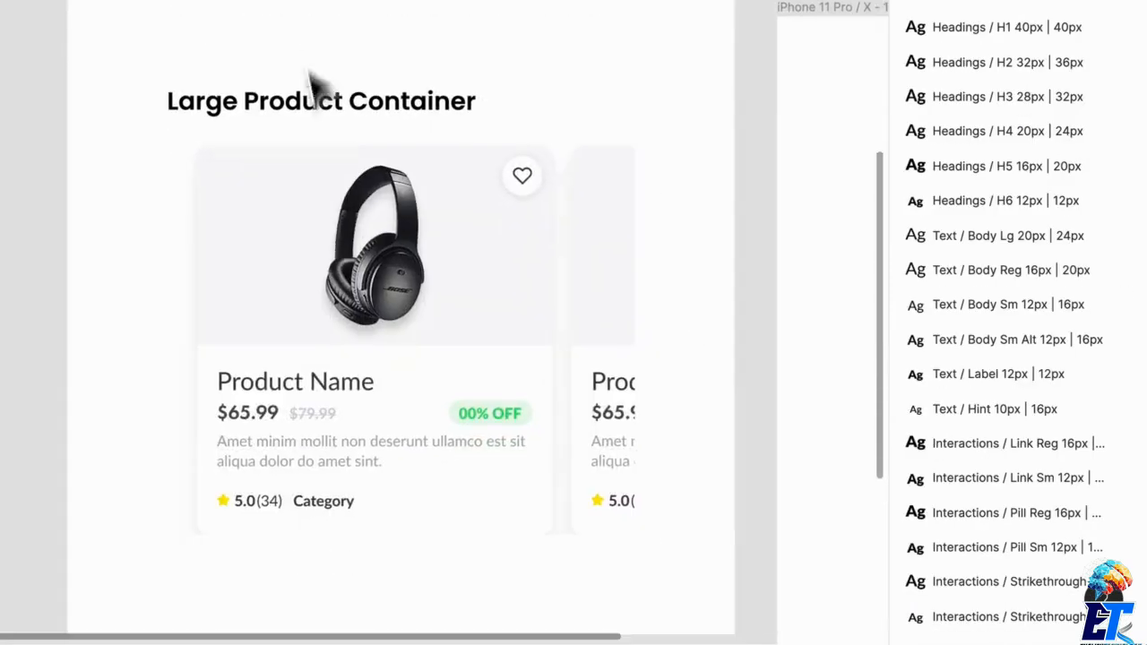
left_click(427, 339)
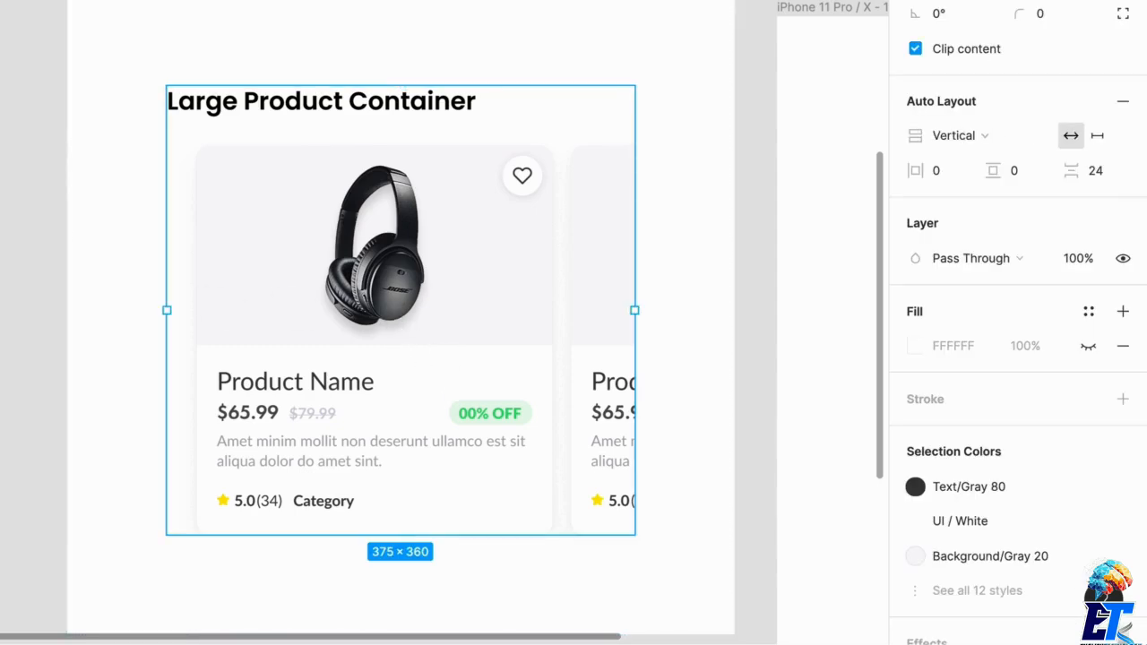
left_click(48, 71)
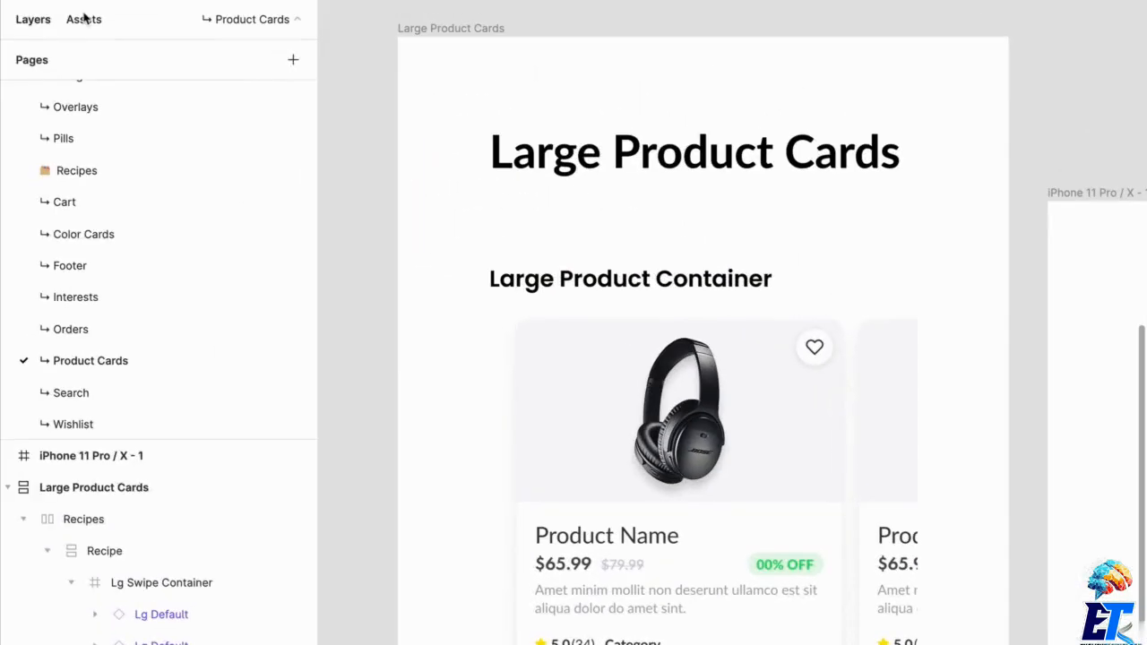
left_click(84, 19)
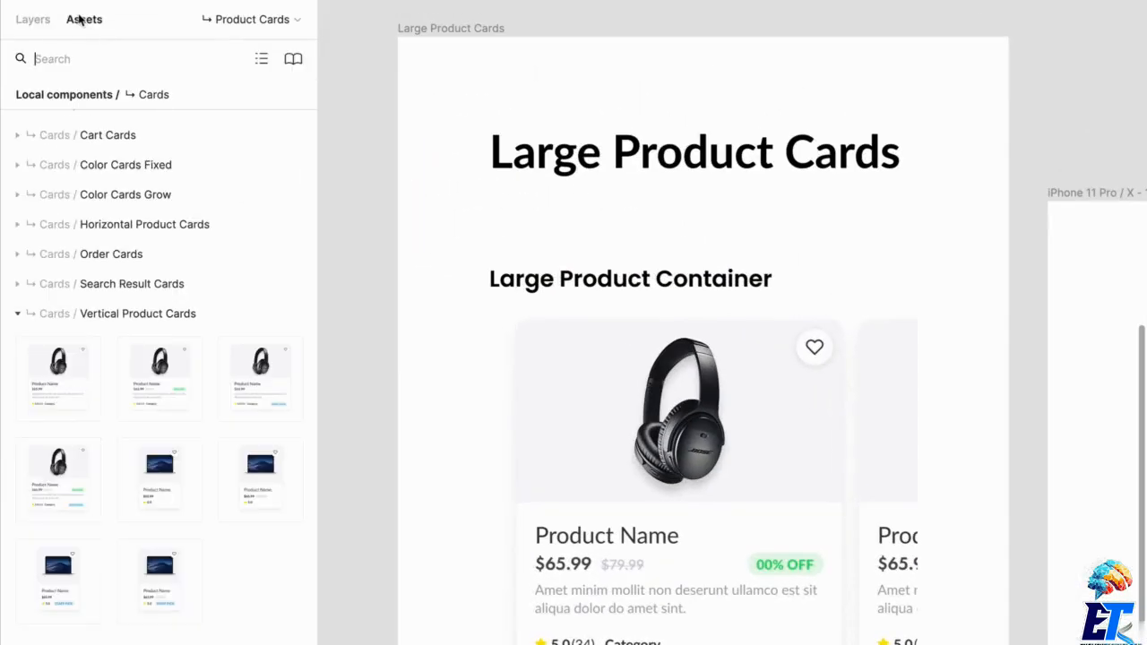
left_click(119, 313)
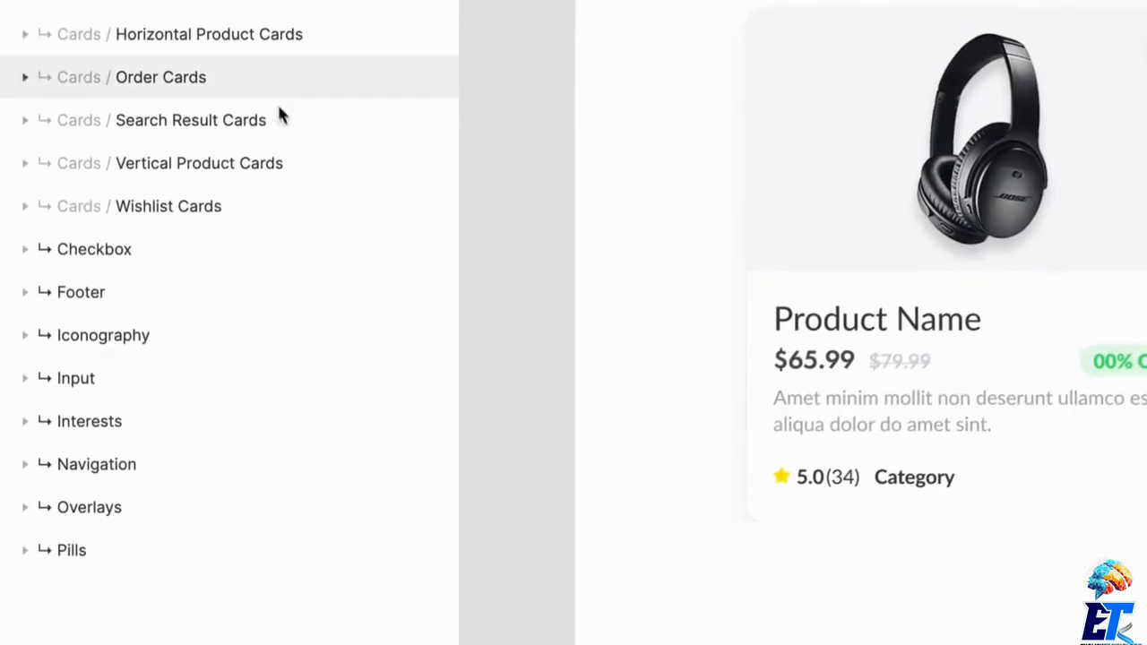
left_click(262, 167)
scroll(251, 315, "down", 1)
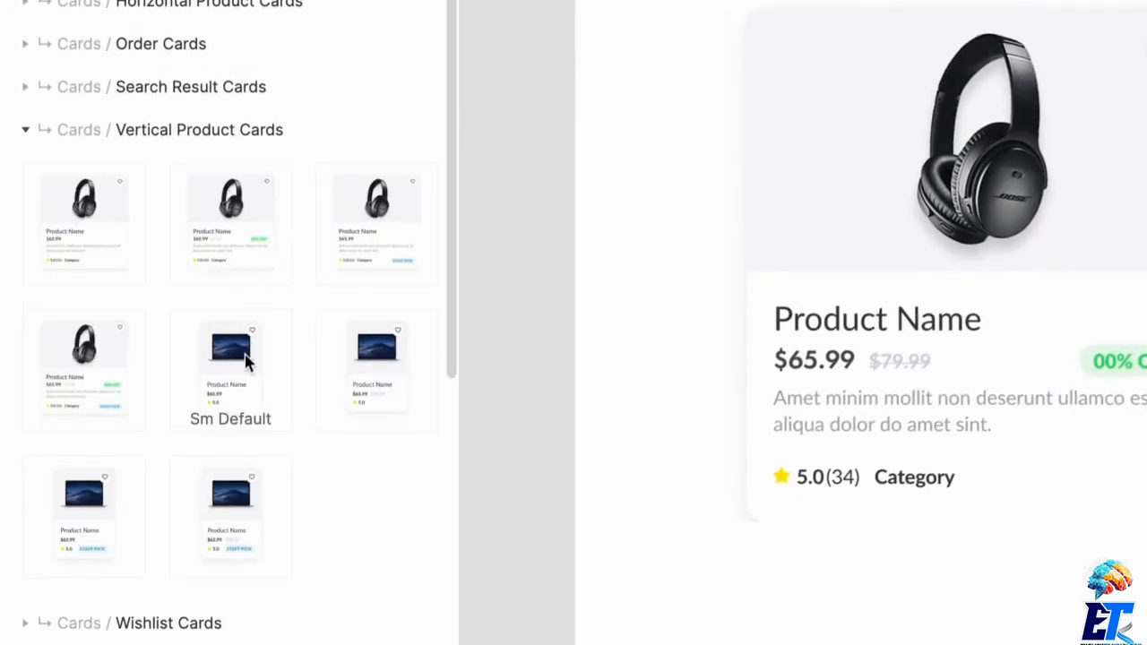
left_click_drag(249, 361, 359, 457)
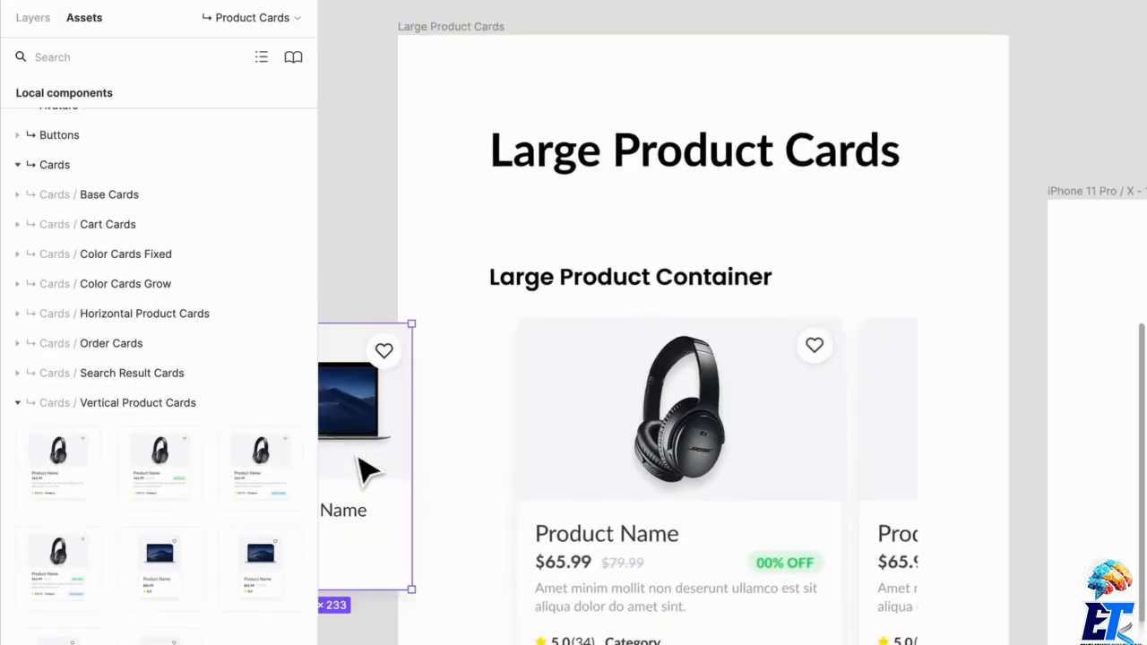
scroll(358, 456, "down", 5)
left_click_drag(348, 318, 485, 281)
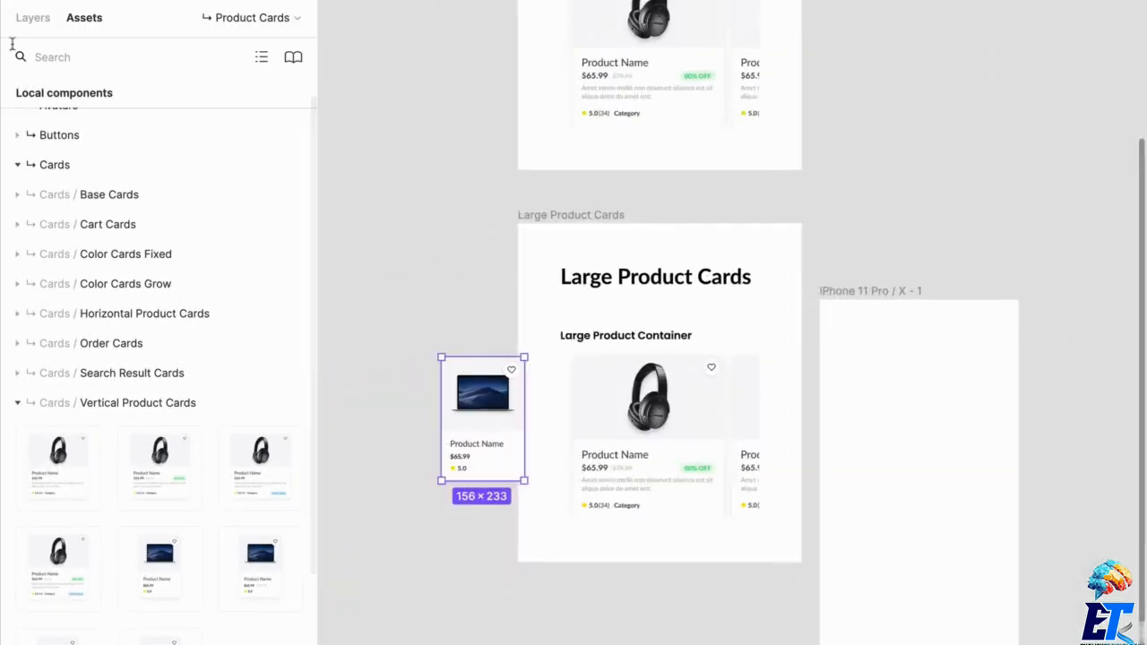
- Move the Sm Default card into the empty iPhone 11 Pro / X frame
left_click(36, 18)
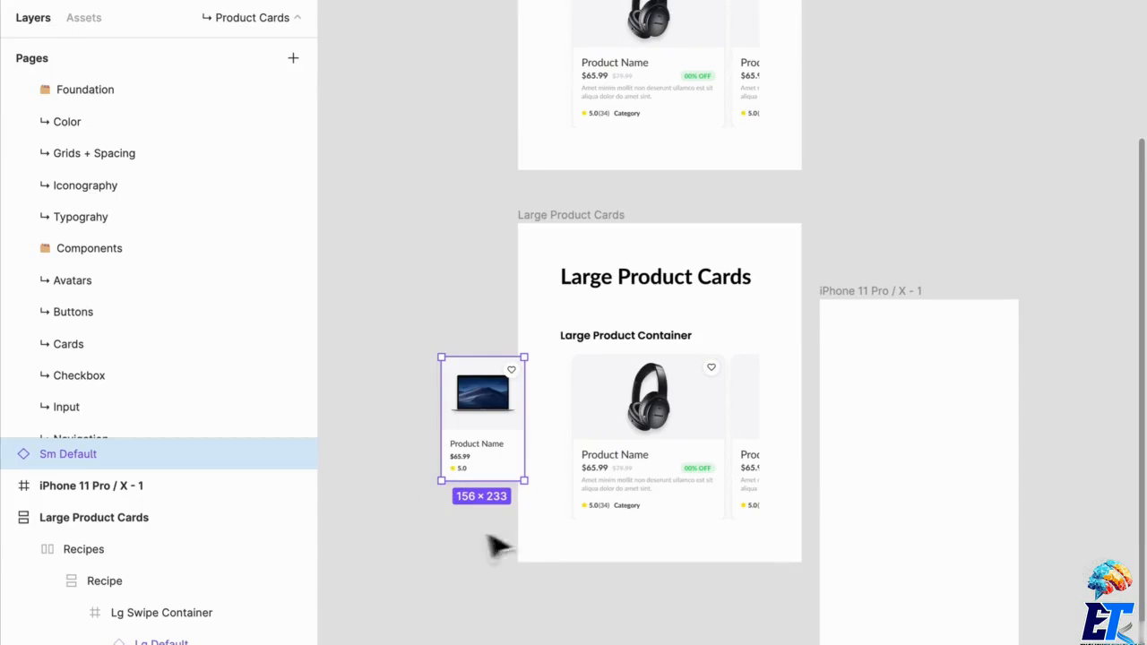
left_click(654, 434)
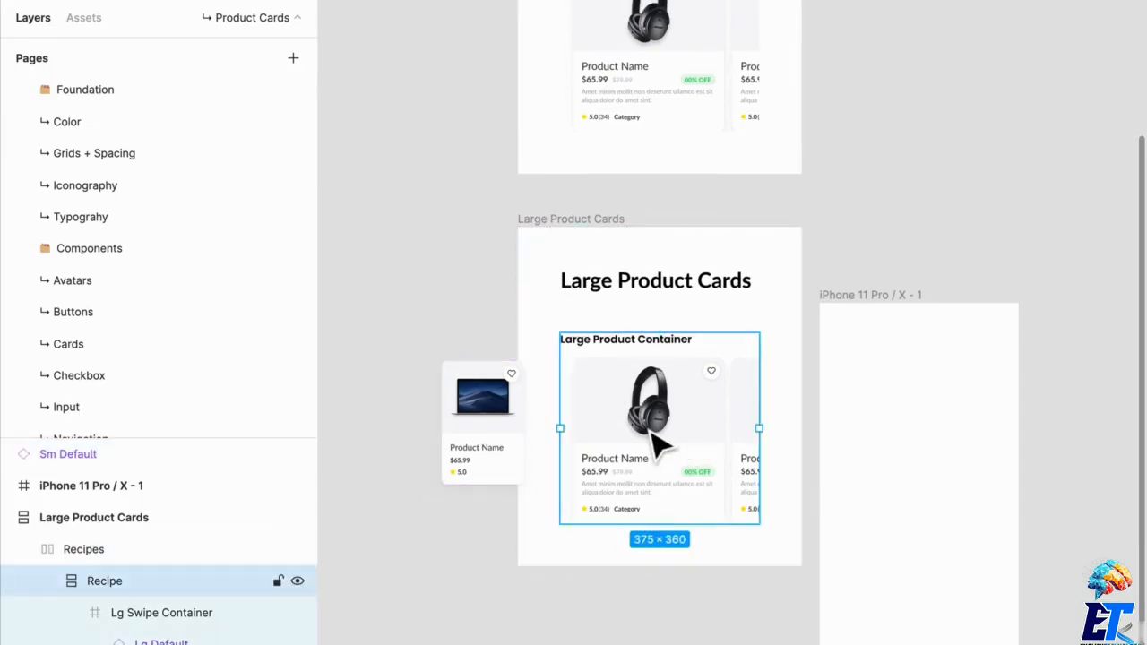
left_click(448, 430)
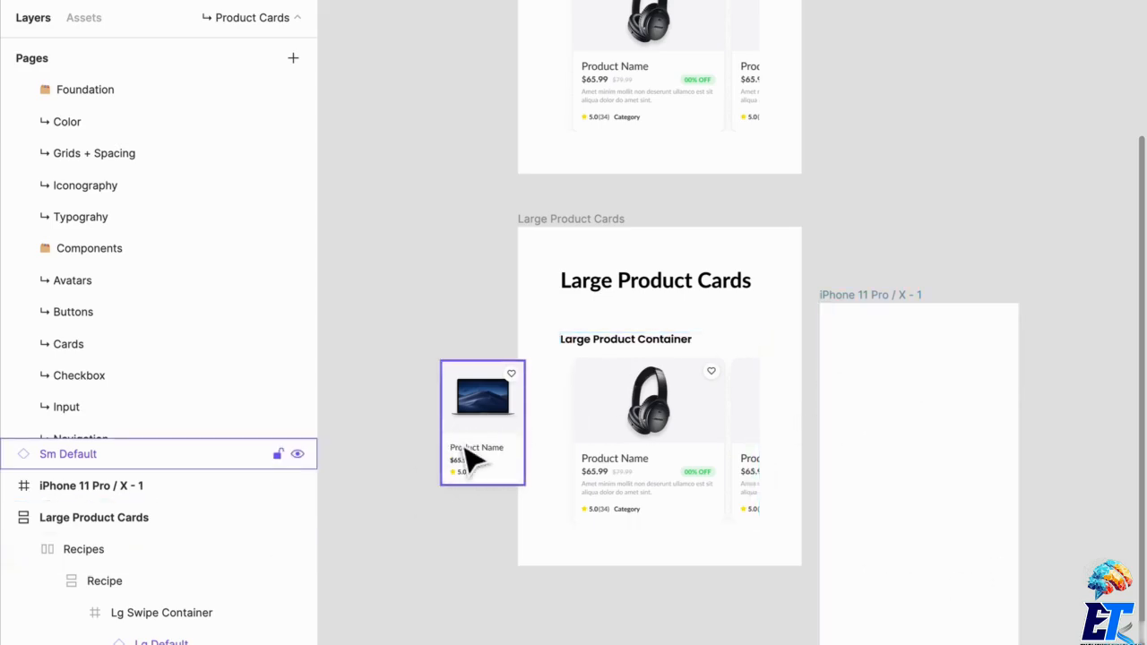
left_click_drag(473, 459, 865, 506)
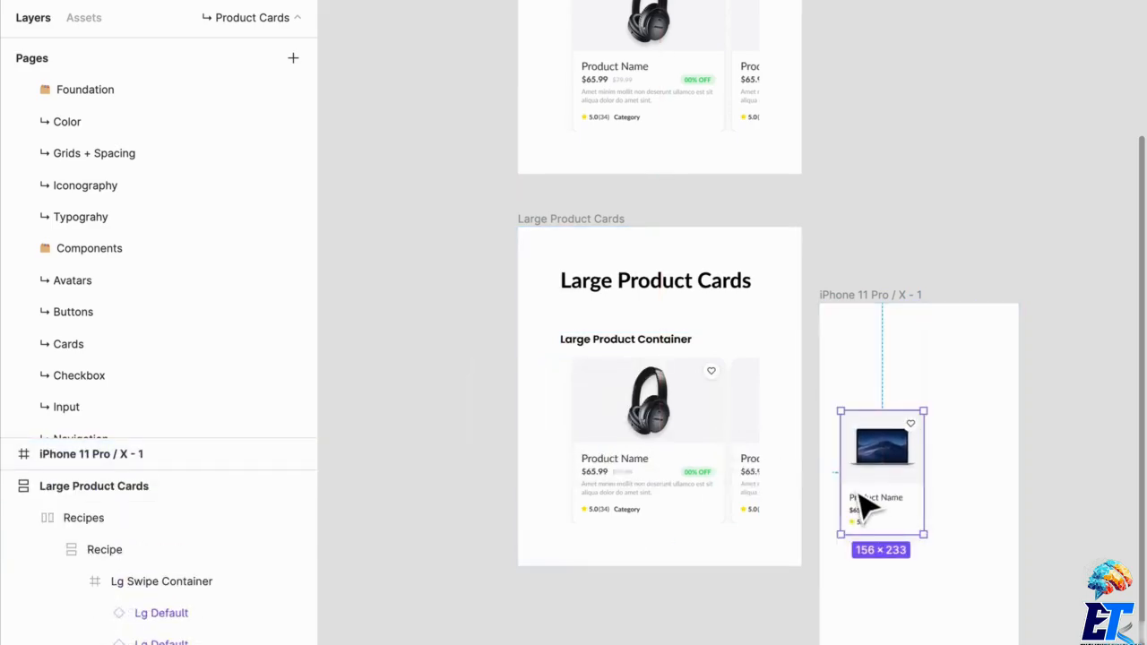
- Show the layout grids and examine the Sm Default card's alignment against the large product card containers
scroll(948, 464, "up", 5)
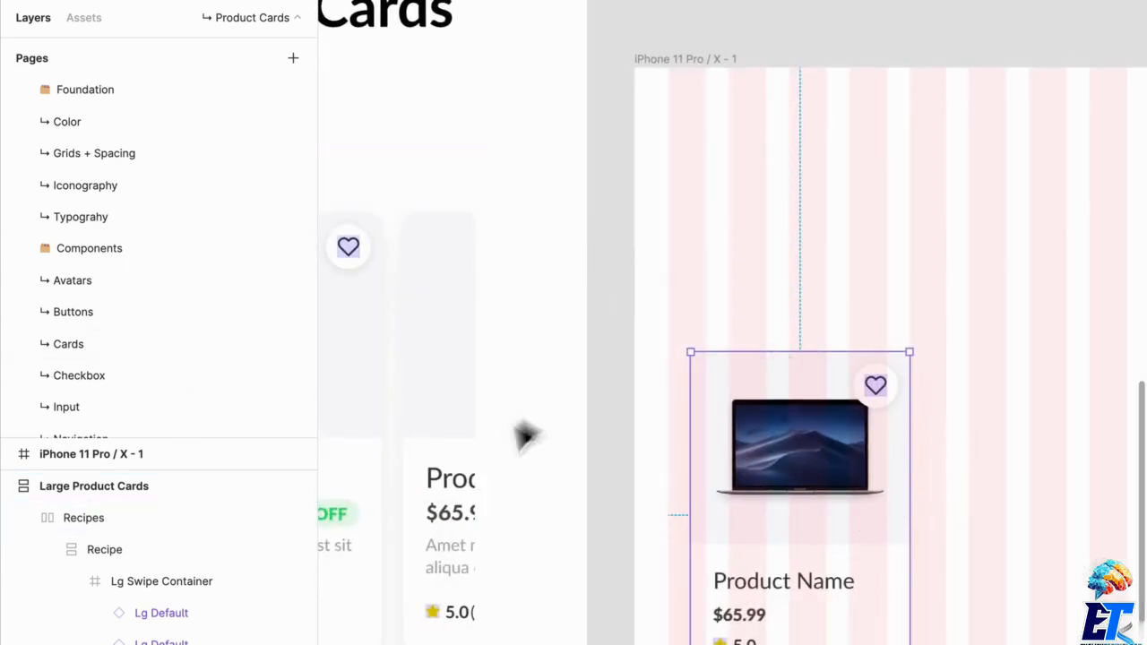
scroll(507, 452, "up", 3)
left_click_drag(479, 483, 744, 439)
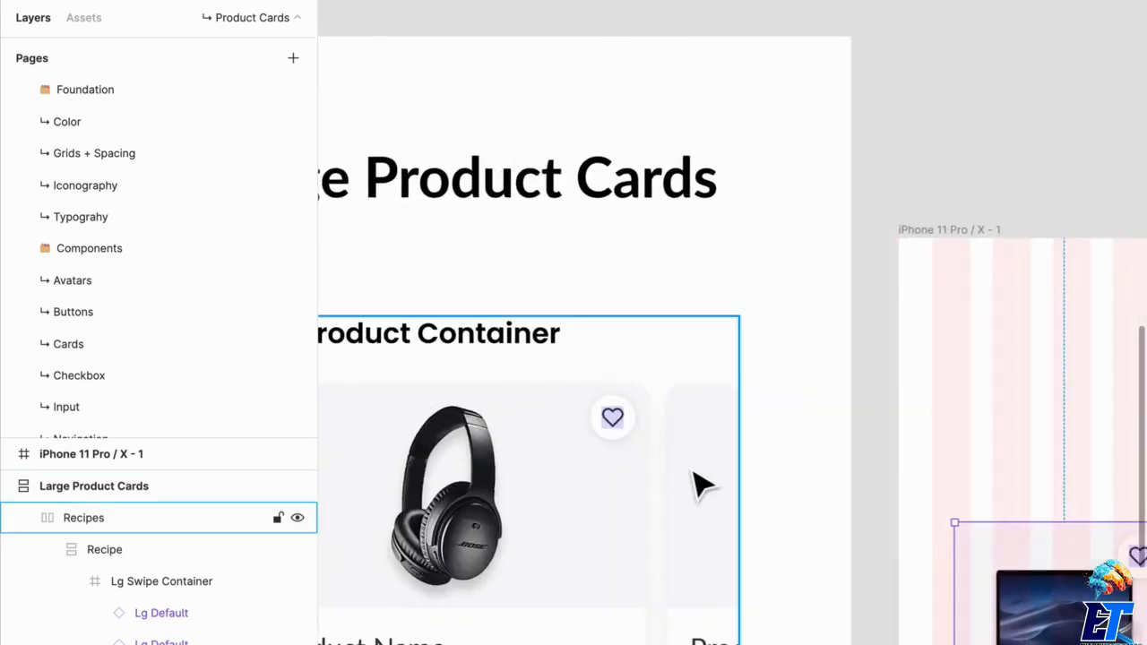
left_click_drag(1002, 533, 800, 430)
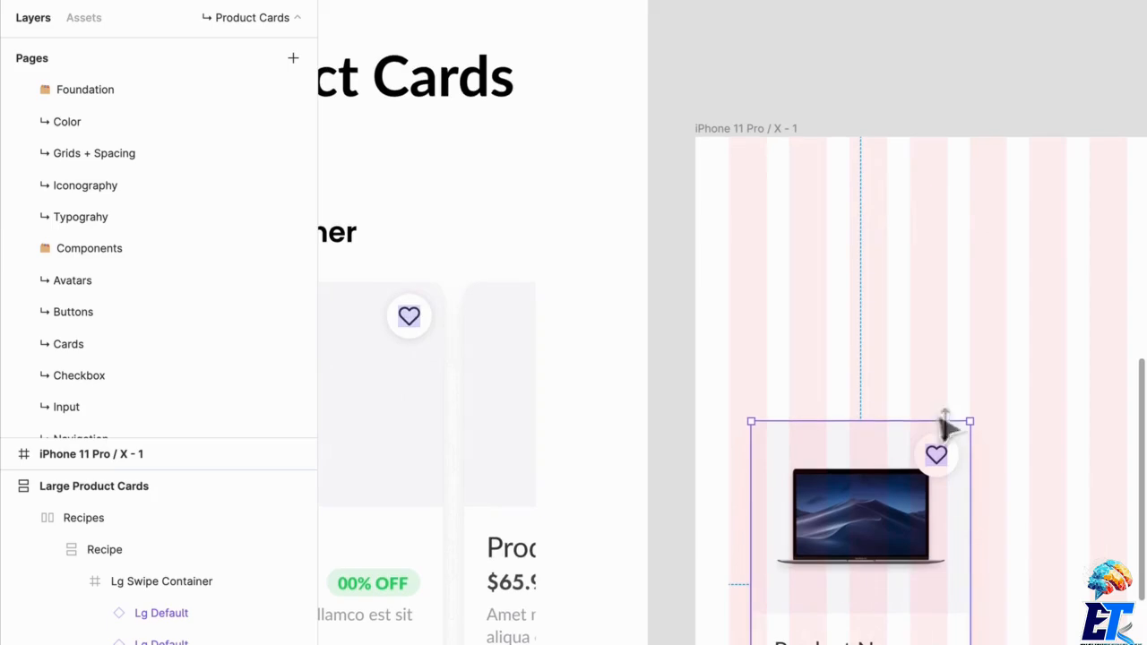
left_click_drag(942, 411, 768, 352)
left_click_drag(502, 337, 937, 644)
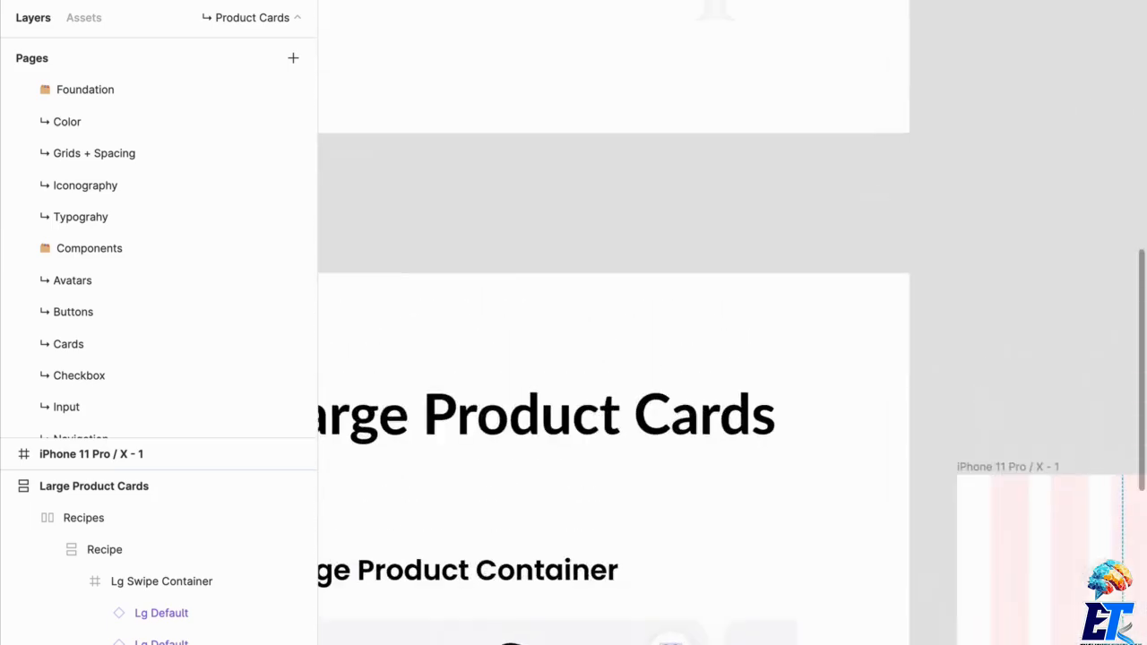
left_click_drag(556, 309, 776, 644)
left_click_drag(807, 484, 731, 644)
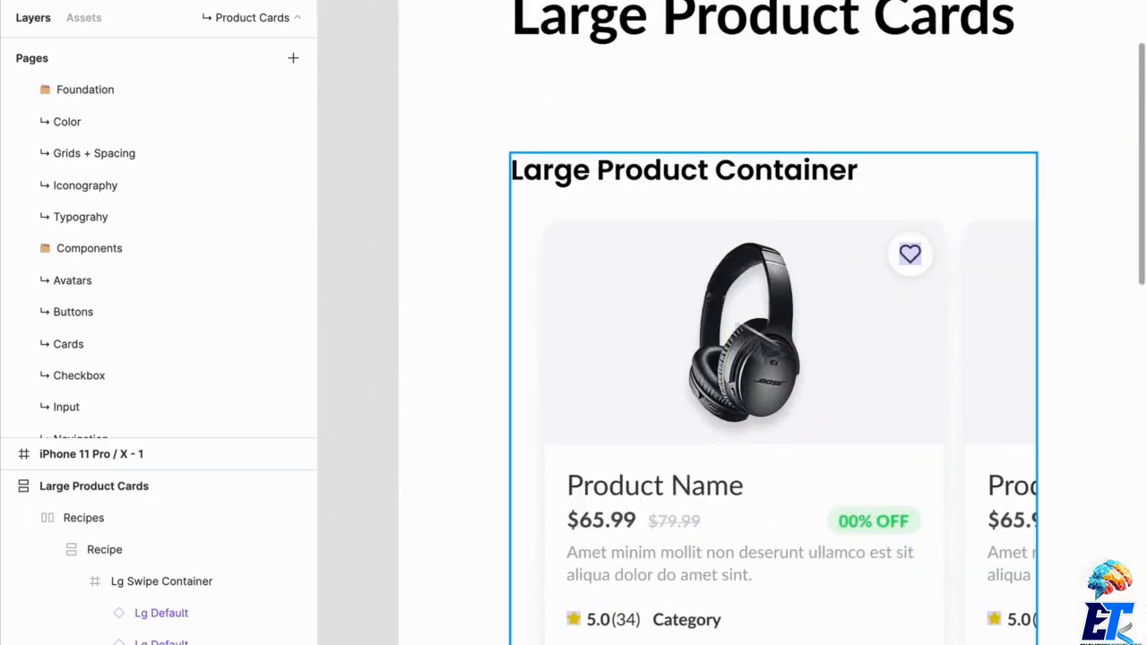
left_click(708, 529)
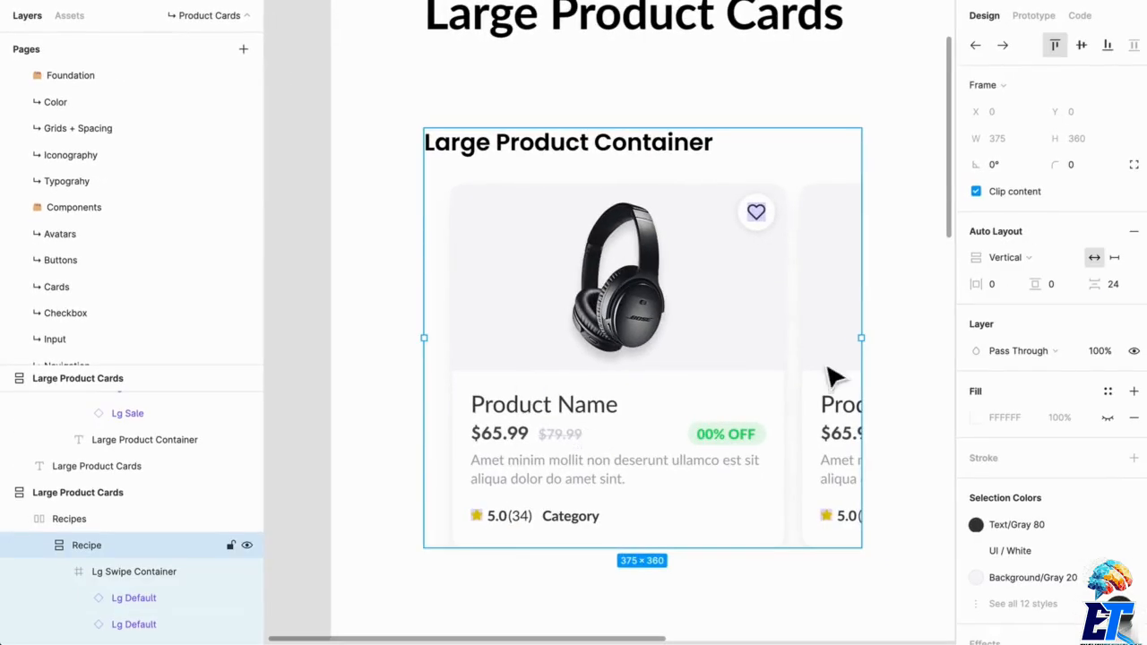
- Position the Sm Default card at X 24, Y 128 in the iPhone frame, aligned with the first grid column
scroll(751, 500, "down", 2)
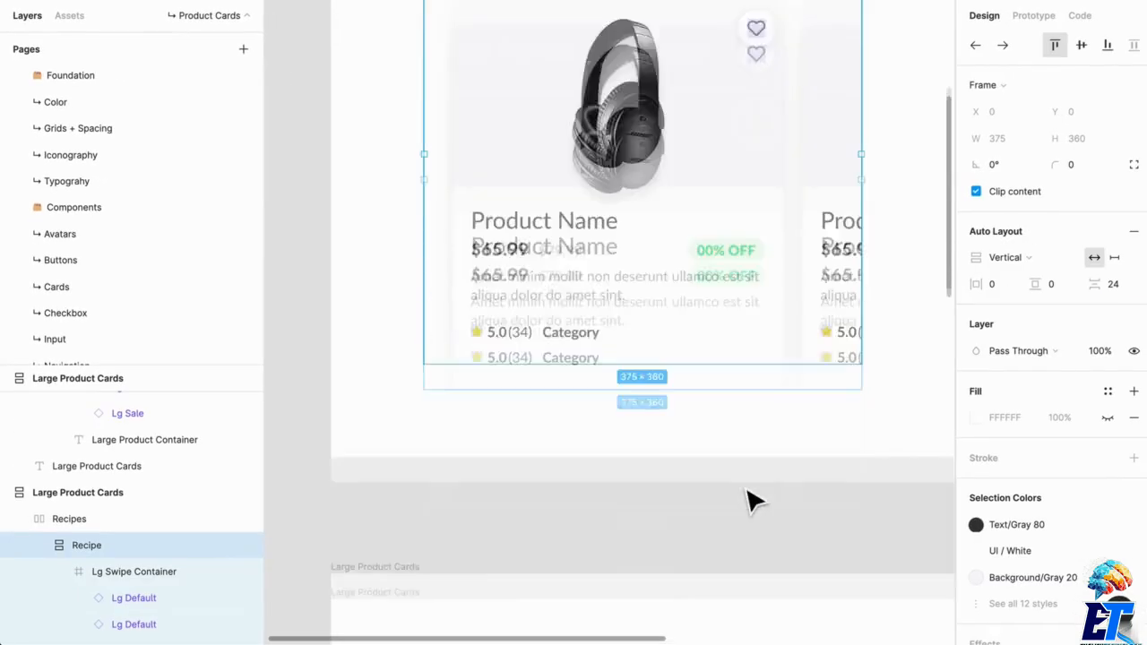
scroll(756, 512, "down", 5)
left_click_drag(756, 512, 499, 299)
scroll(608, 407, "up", 5)
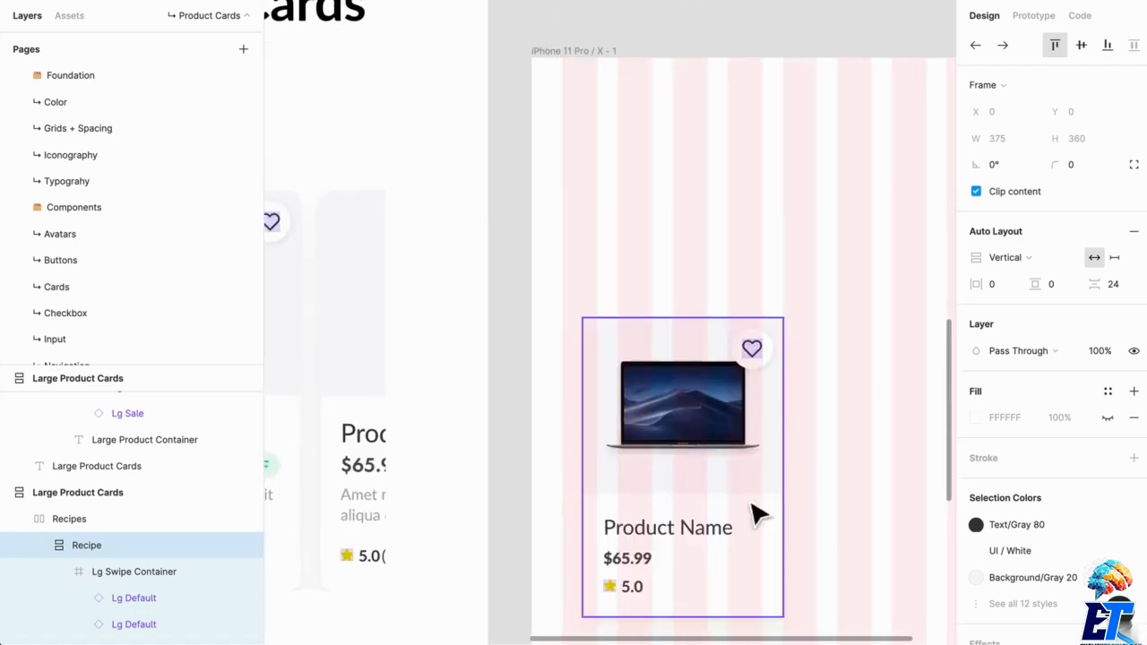
left_click_drag(752, 502, 733, 417)
left_click_drag(824, 409, 681, 464)
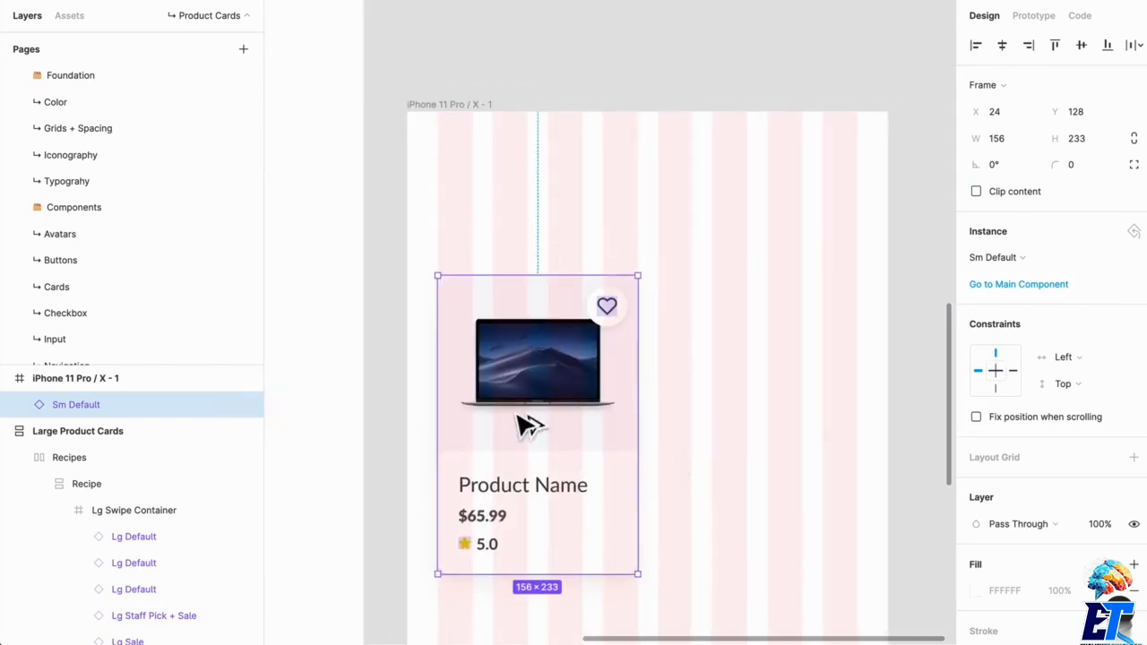
- Duplicate the Sm Default card into the second half of the grid at X 195, Y 128
left_click_drag(528, 426, 737, 440)
left_click(860, 479)
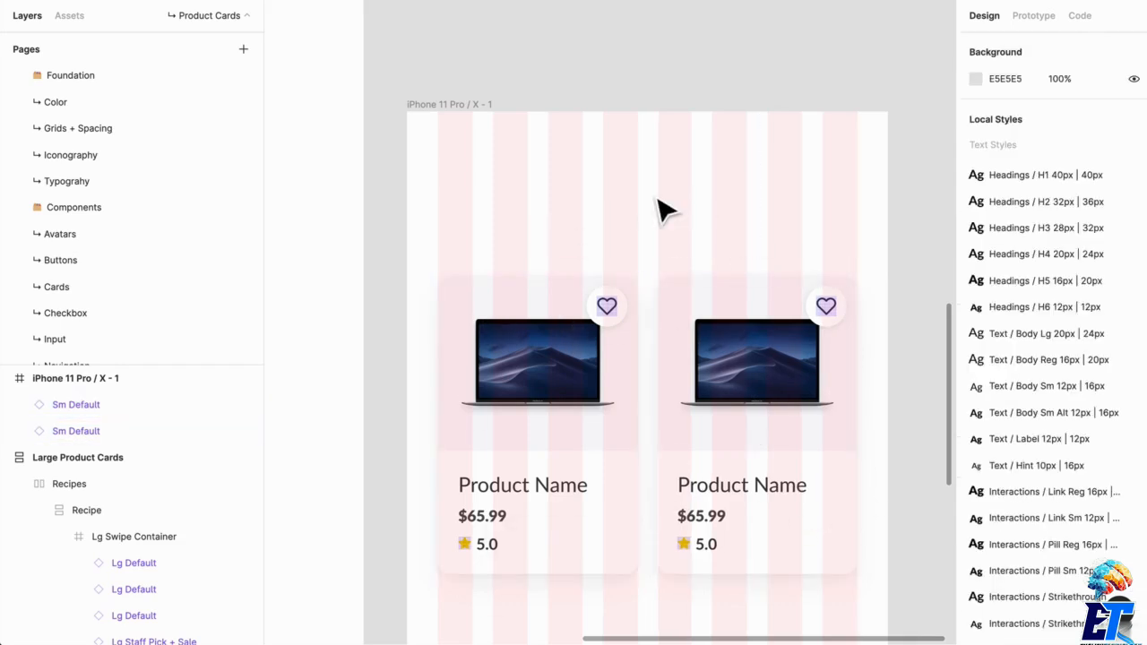
- Add a "Title" text above the cards at X 24, Y 82 and size its box to 241 × 24
key("t")
left_click_drag(438, 217, 856, 263)
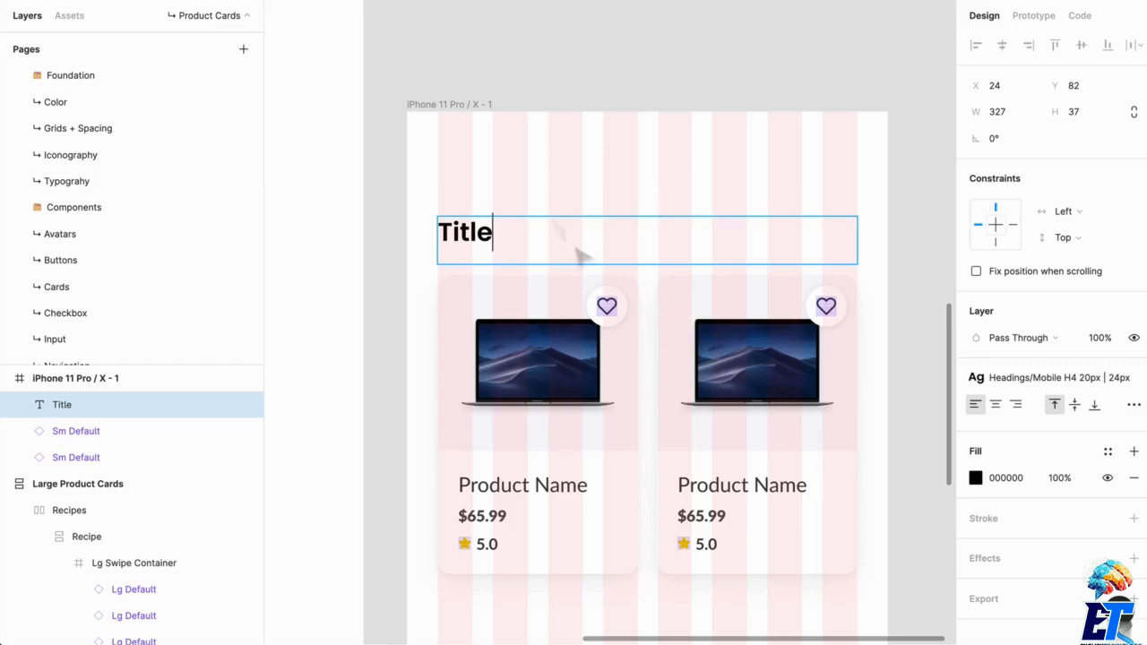
key("Escape")
left_click(1134, 405)
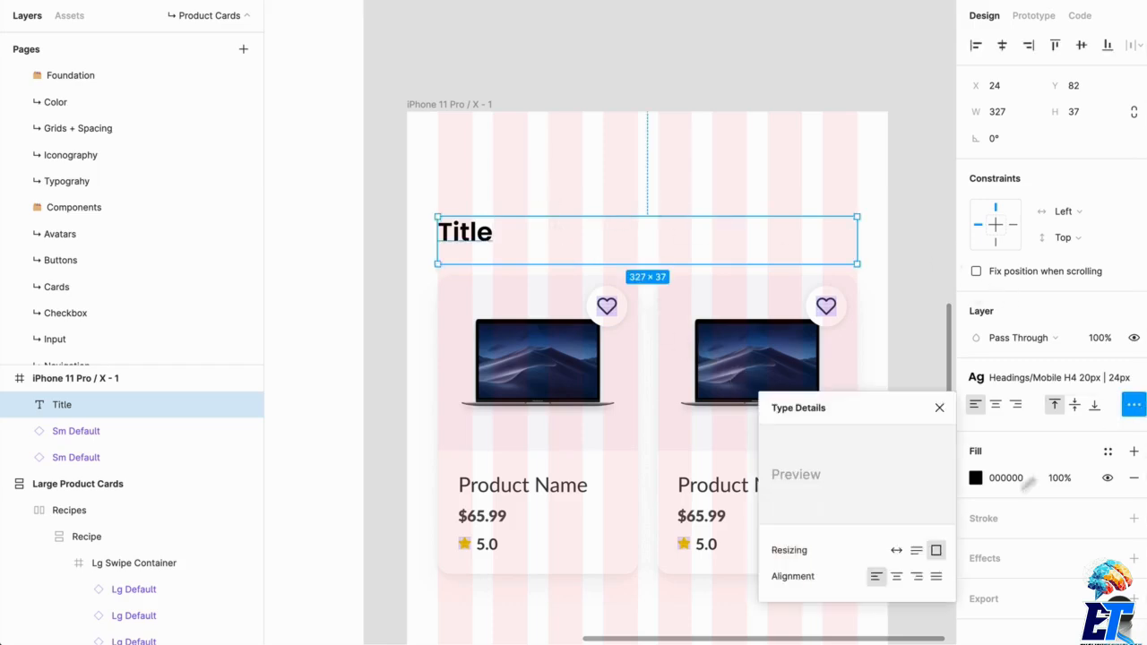
left_click(897, 550)
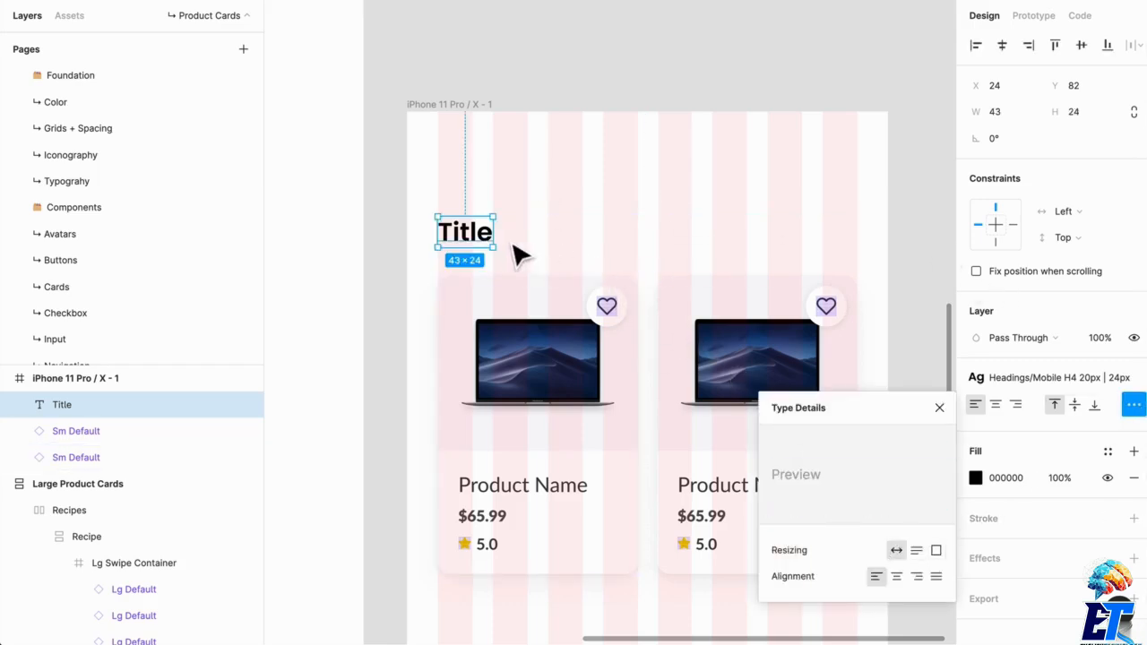
left_click_drag(504, 250, 762, 252)
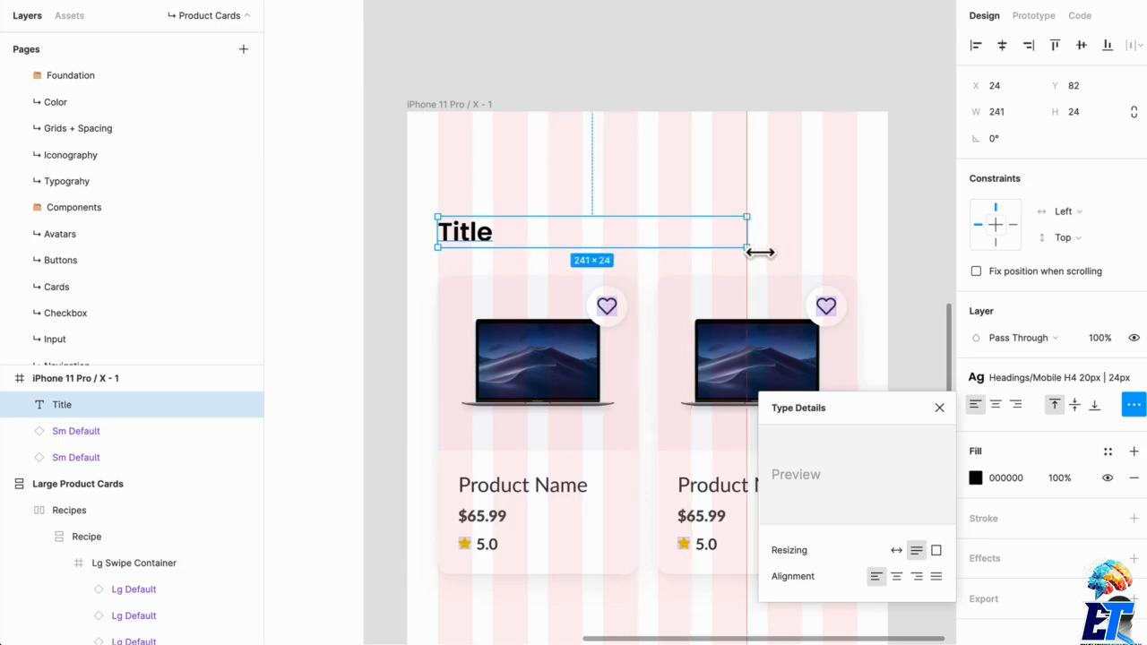
left_click(772, 193)
- Duplicate the Title text to X 110, Y 82 and change the copy to "See more"
left_click(464, 238)
left_click_drag(502, 243, 575, 240)
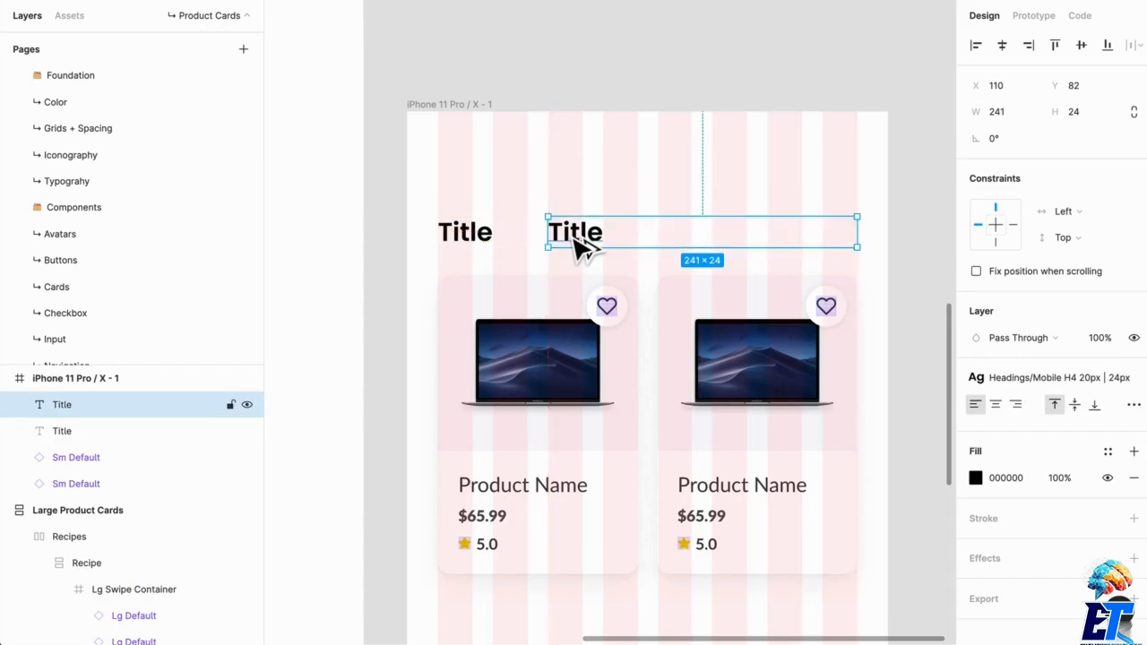
double_click(593, 236)
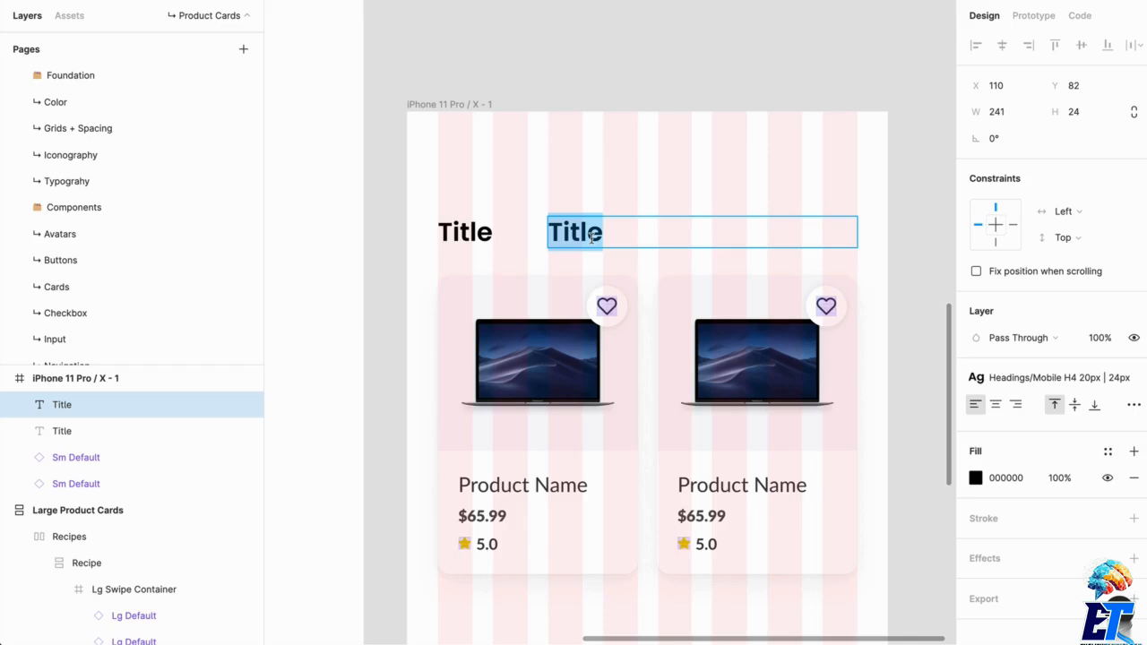
type("See")
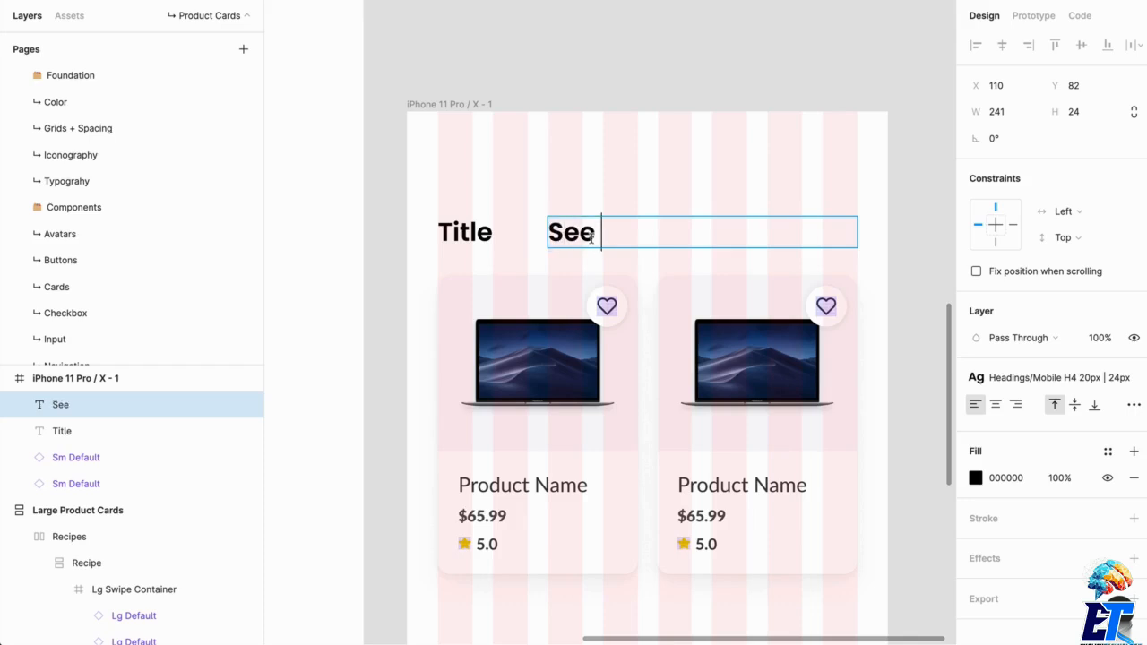
type(" more")
- Right-align the "See more" text and apply the Interactions / Link Reg 16px | 20px text style
key("ctrl+a")
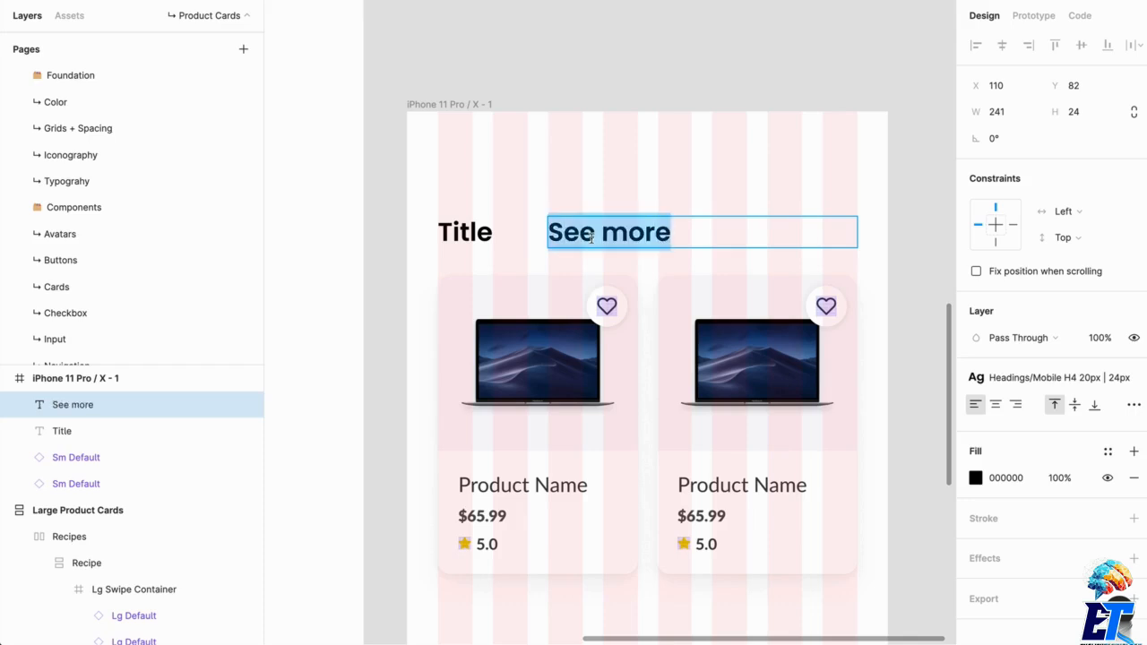
left_click(1016, 405)
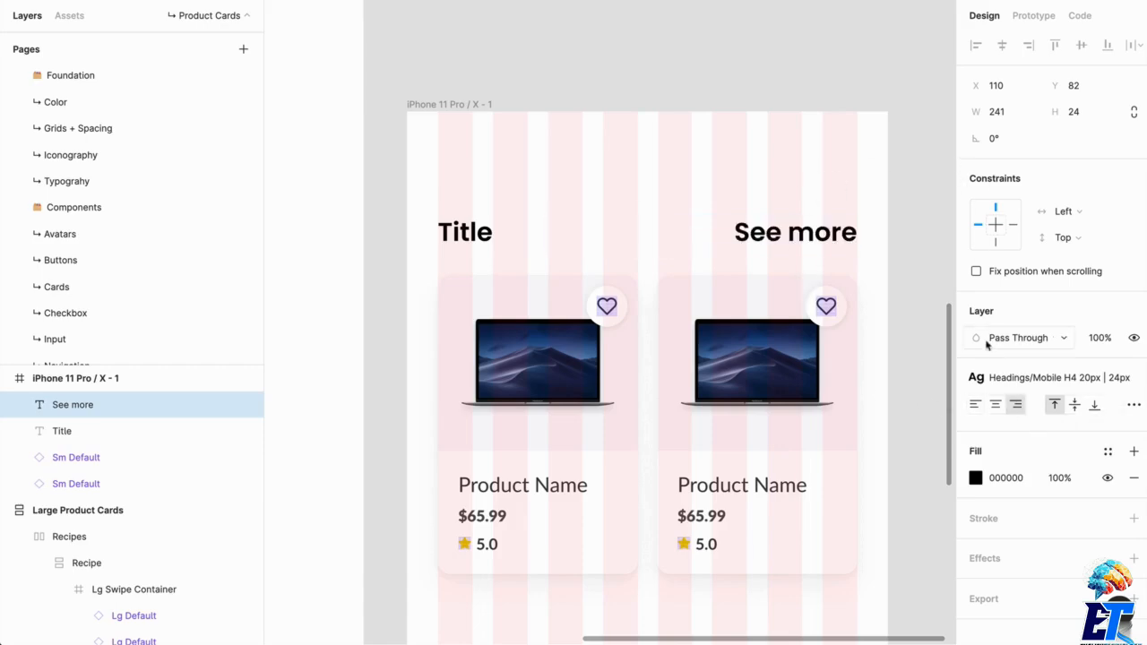
left_click(1042, 378)
scroll(1058, 511, "down", 8)
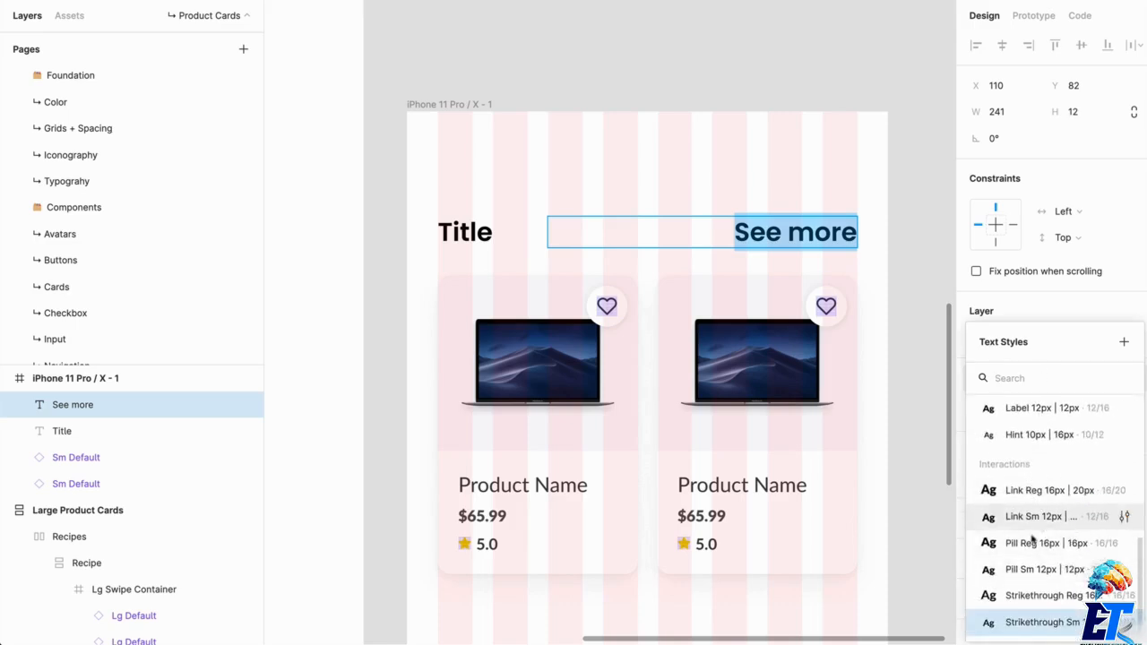
left_click(1022, 491)
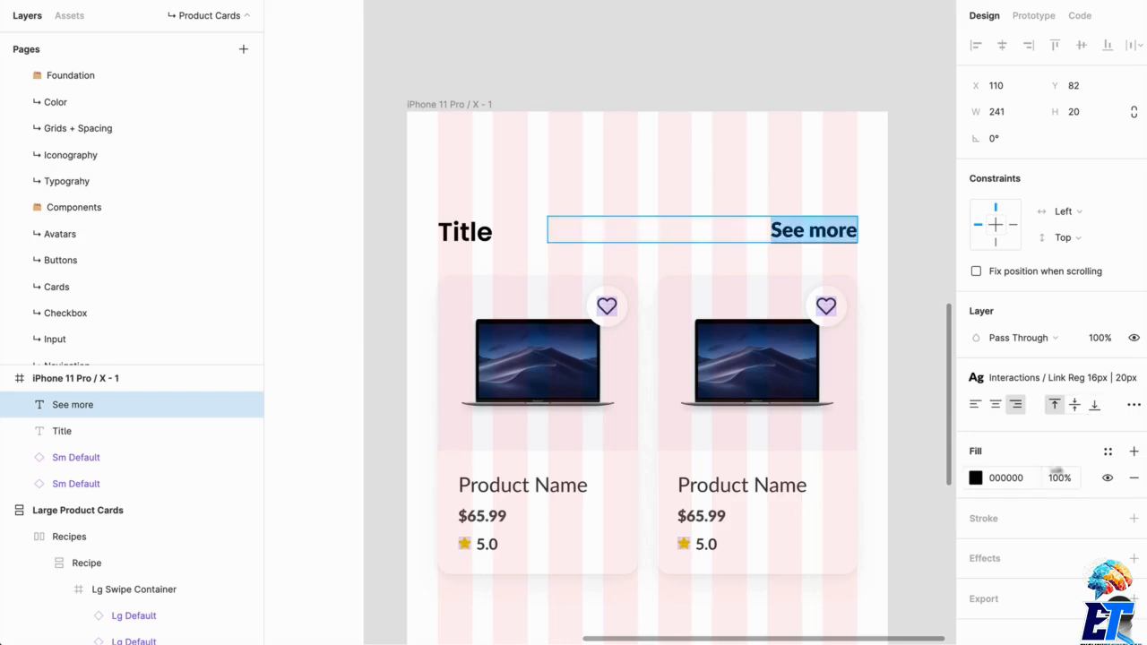
- Apply the UI/Gray 80 color style to the "See more" text
left_click(1108, 451)
scroll(1028, 613, "down", 1)
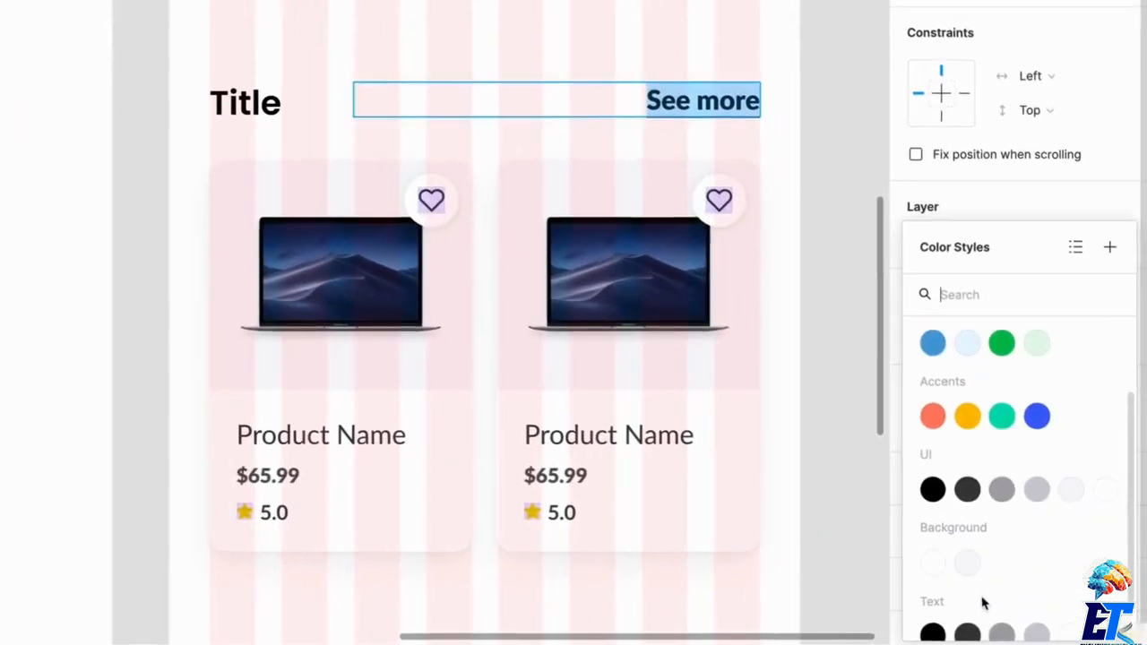
scroll(982, 604, "up", 4)
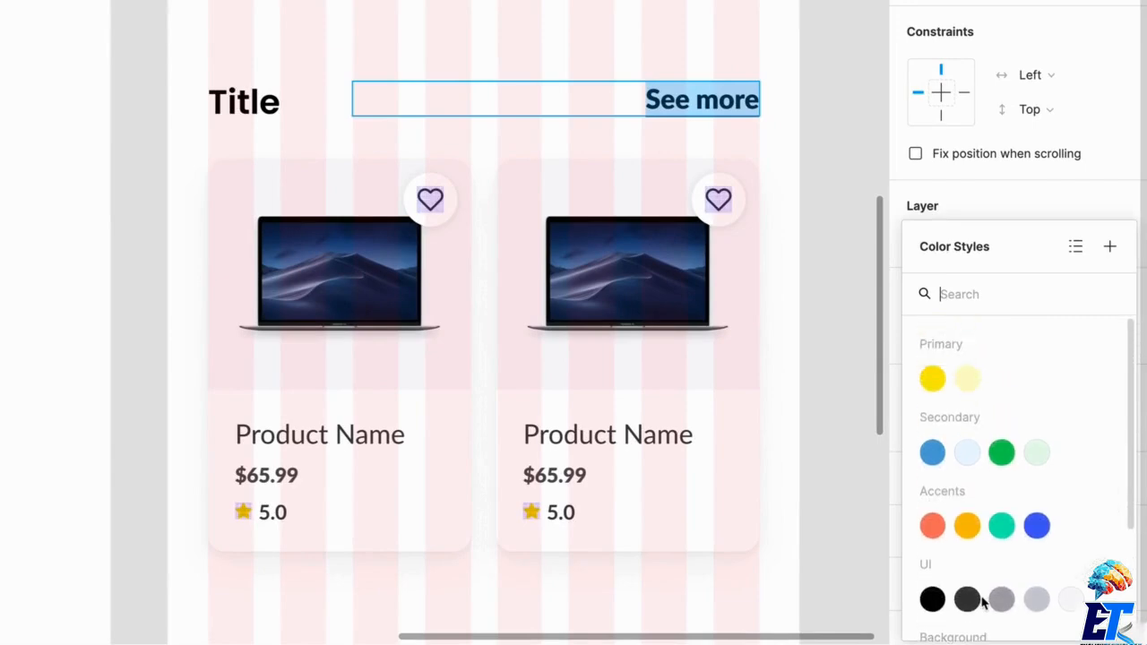
scroll(983, 603, "down", 3)
scroll(983, 603, "up", 3)
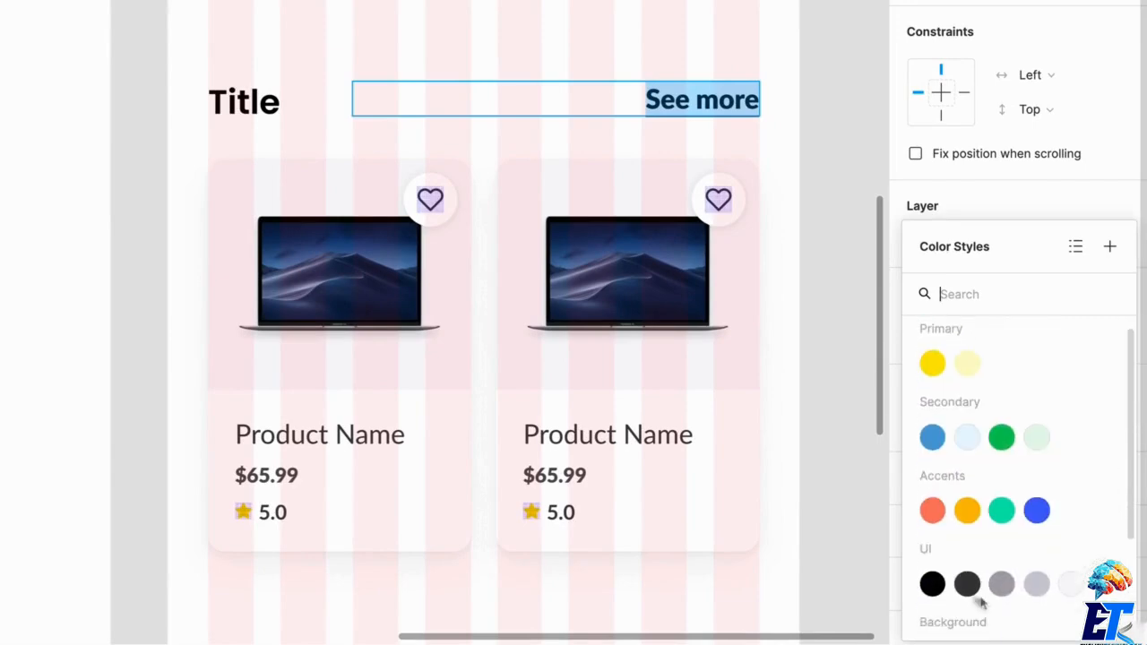
left_click(968, 585)
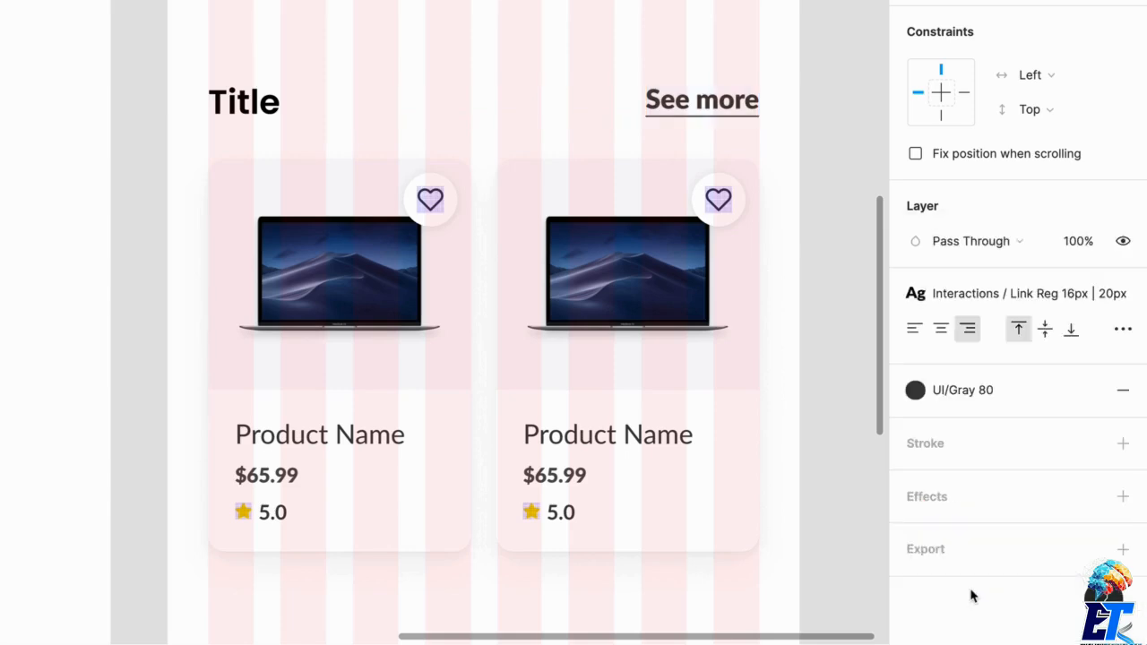
left_click(673, 84)
- Apply the Headings / H4 20px | 24px text style to the Title text
left_click(260, 107)
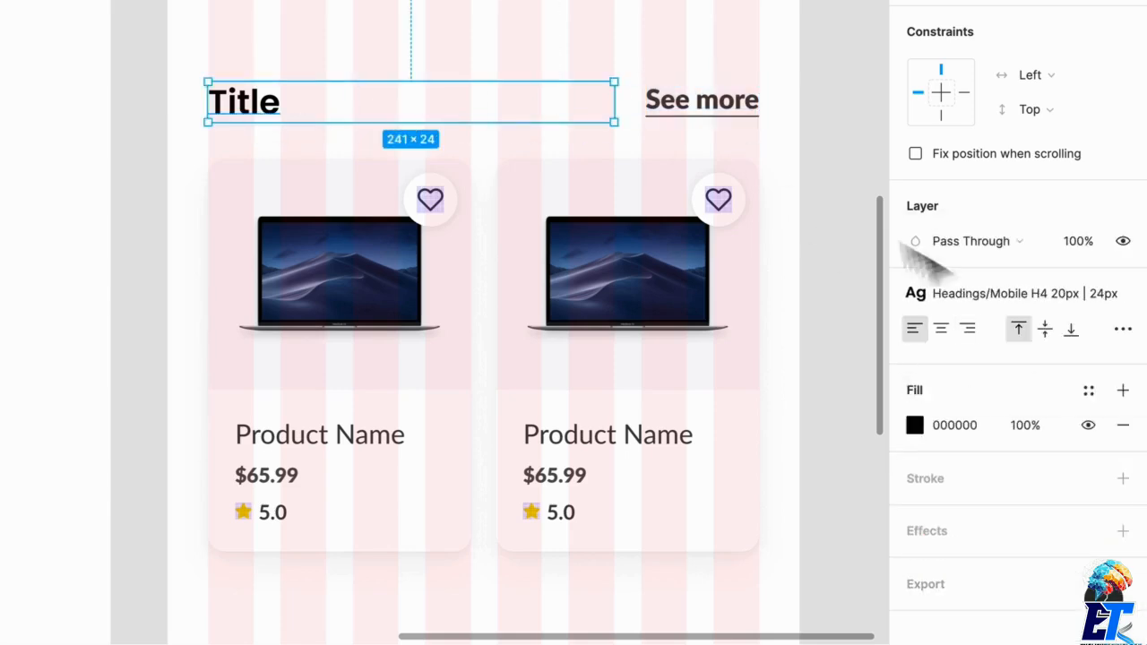
left_click(997, 295)
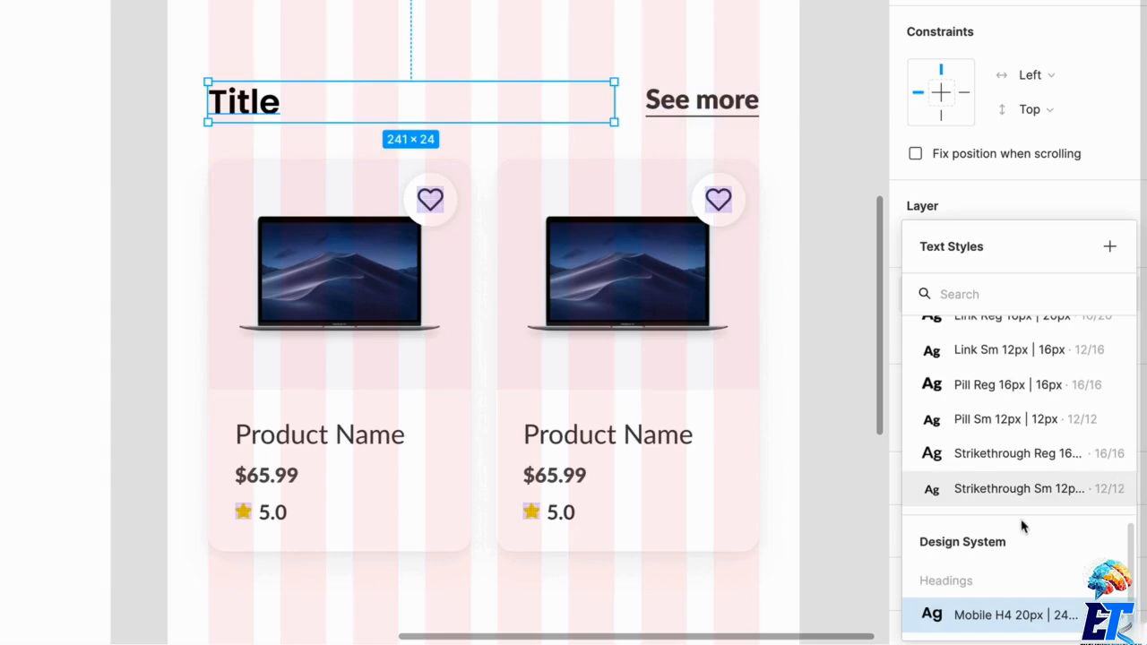
scroll(1020, 525, "up", 2)
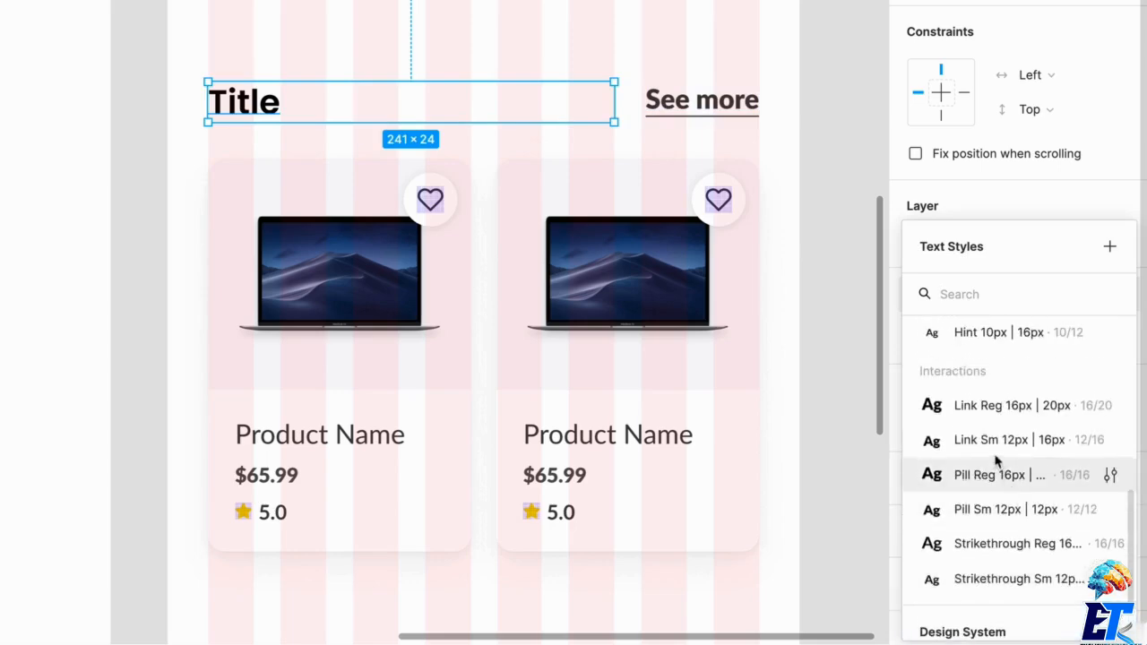
left_click(994, 449)
left_click(995, 293)
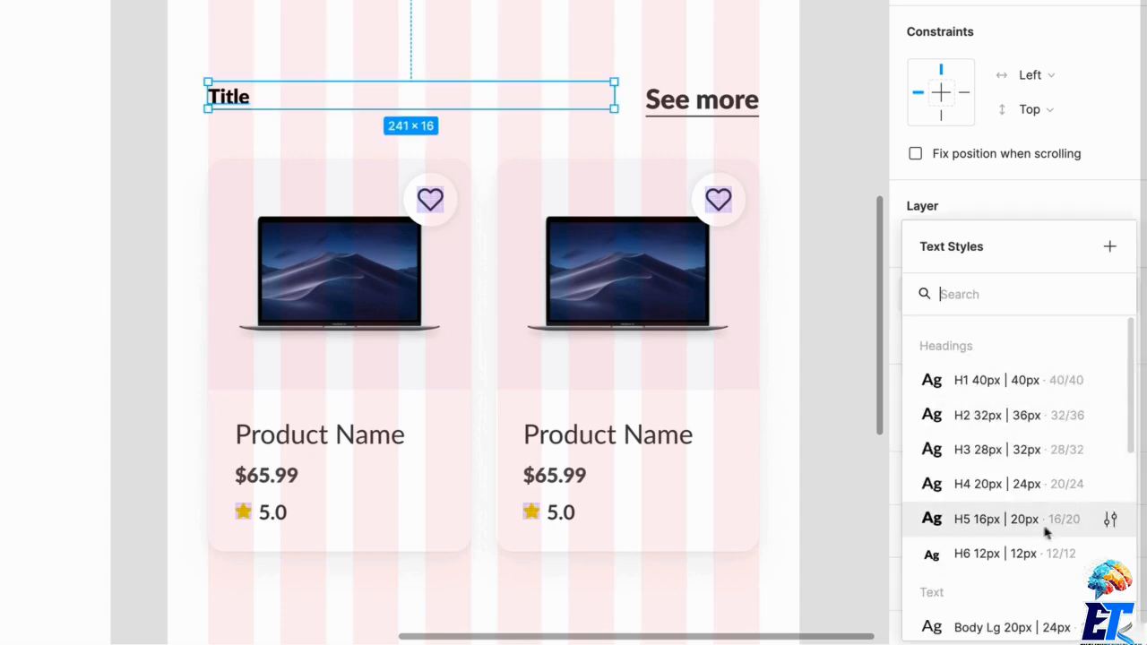
left_click(1003, 482)
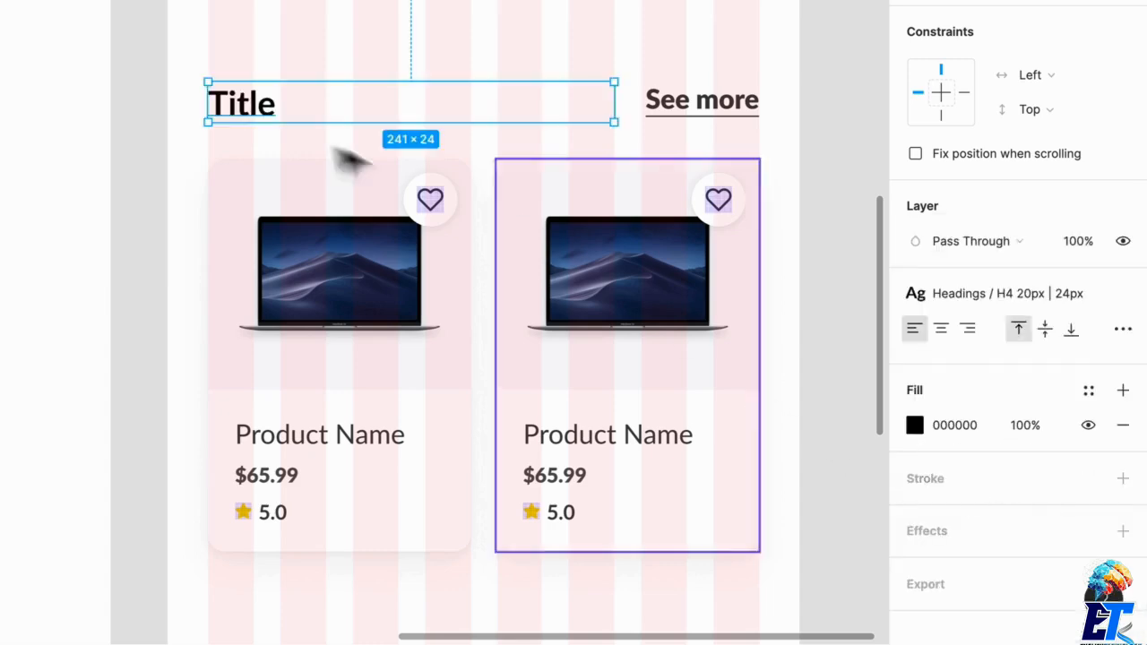
- Narrow the "See more" text box to 70 wide from its inner edge and align its bottom with the Title text
left_click(746, 109)
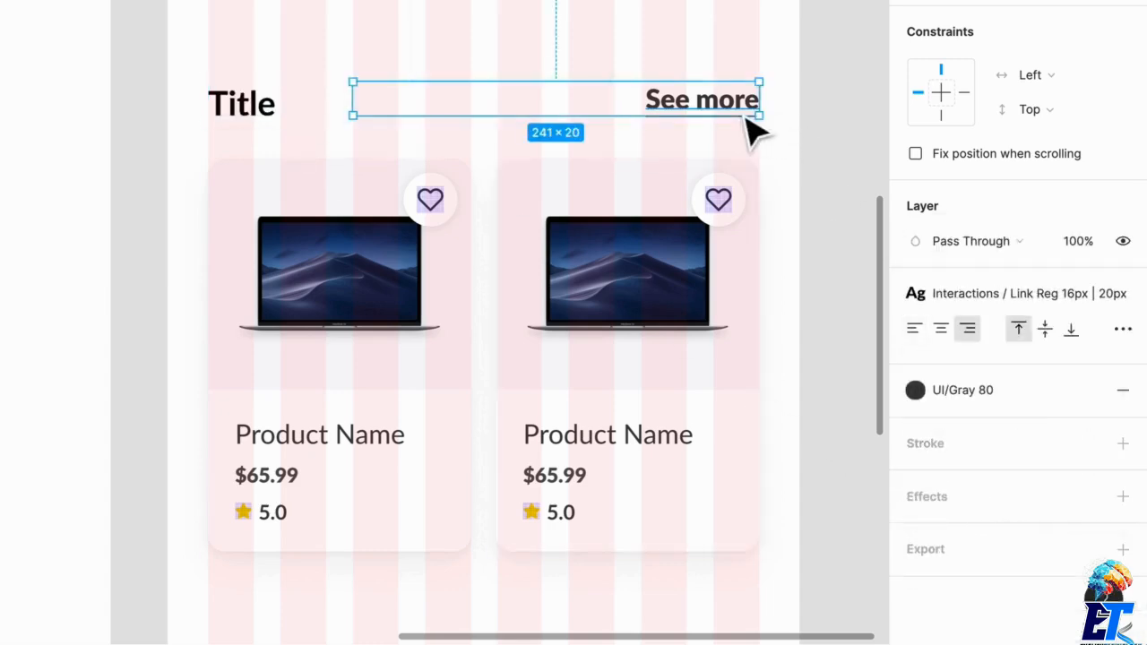
left_click_drag(364, 118, 655, 145)
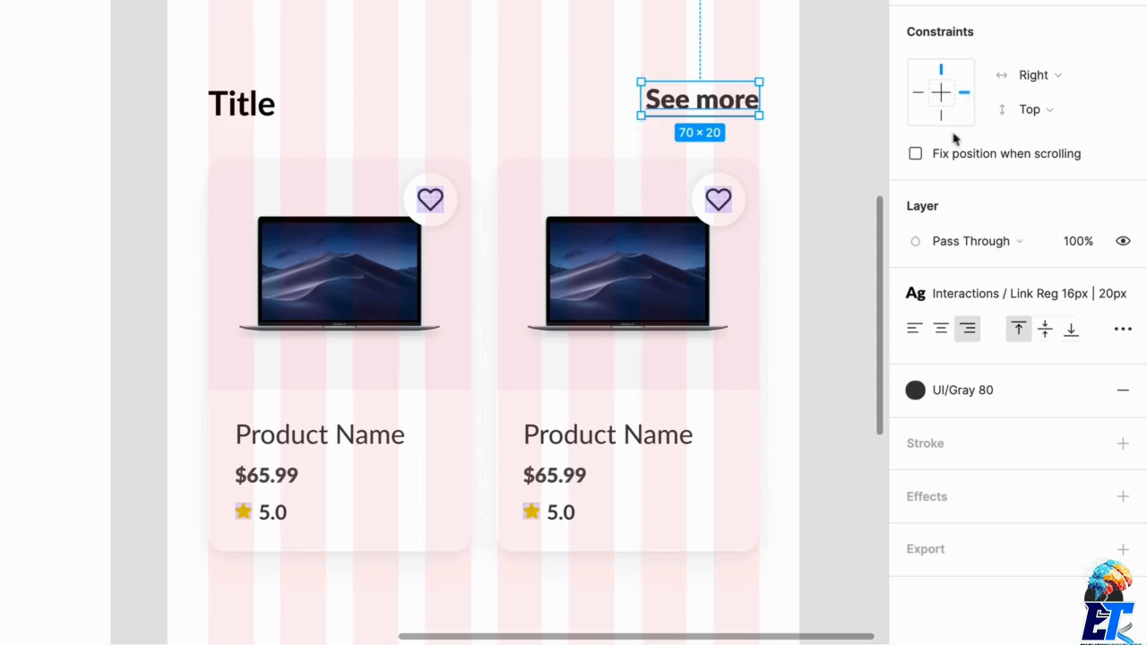
left_click(269, 119)
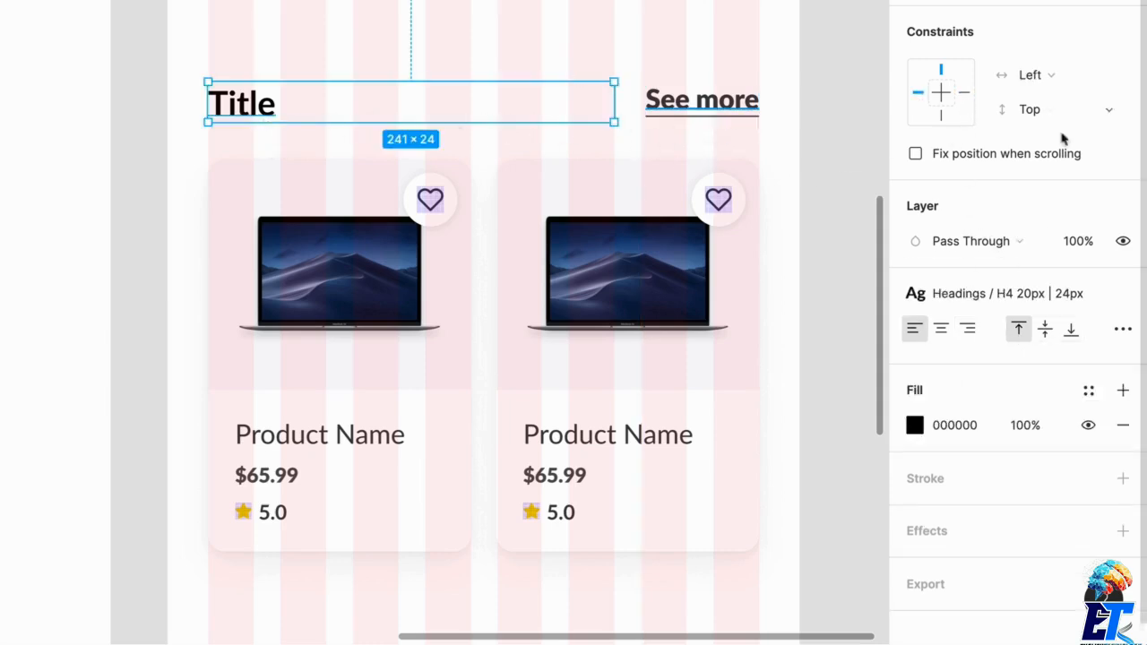
left_click(710, 115, "shift")
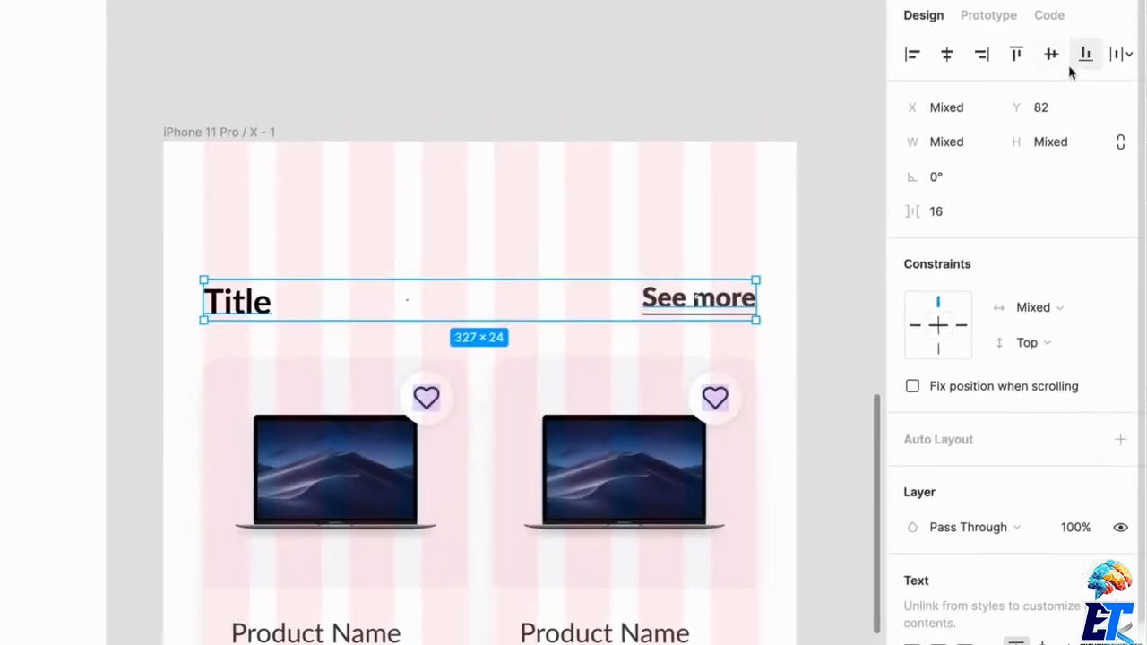
left_click(1066, 82)
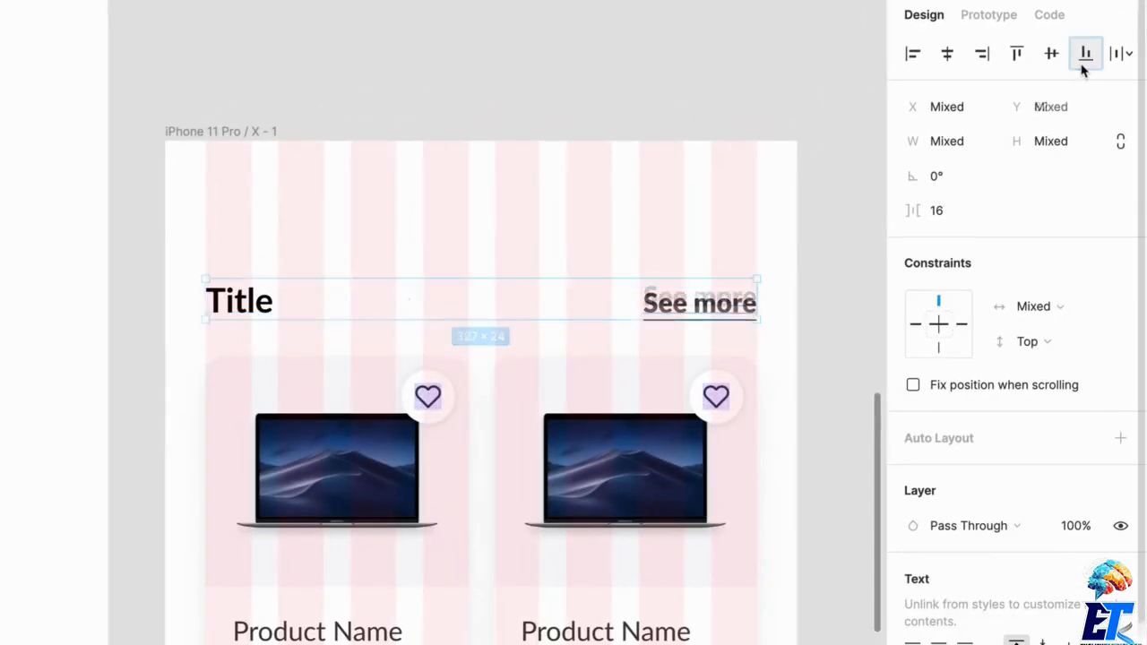
left_click(587, 215)
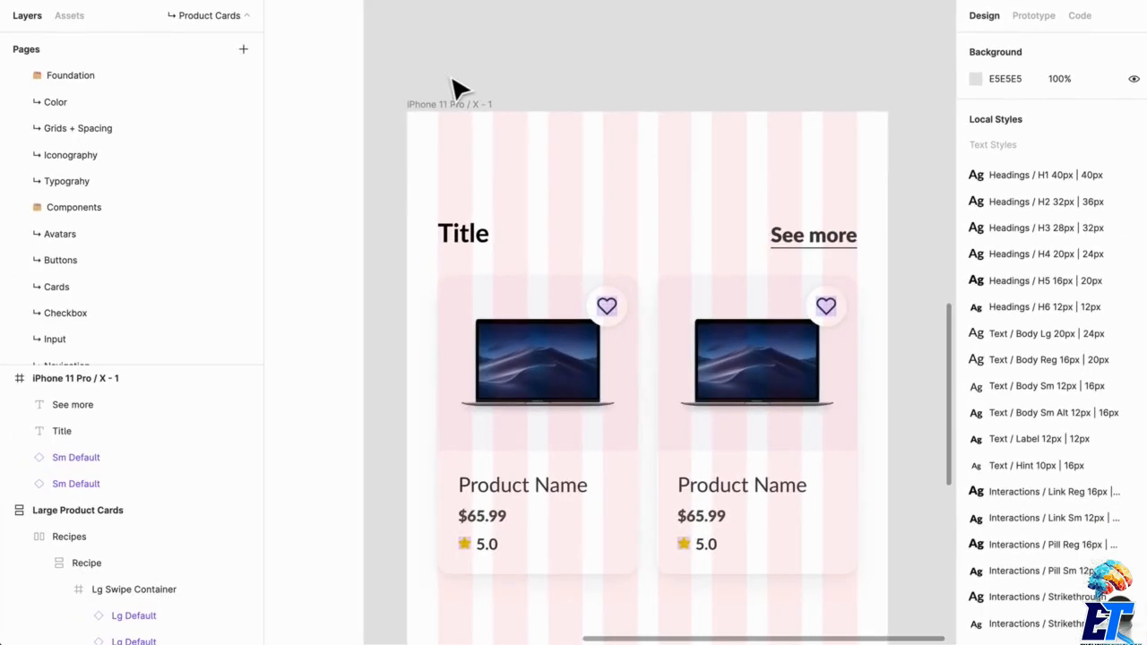
- Hide the layout grids and check the two cards beside each other without them
left_click(757, 421)
scroll(582, 428, "down", 2)
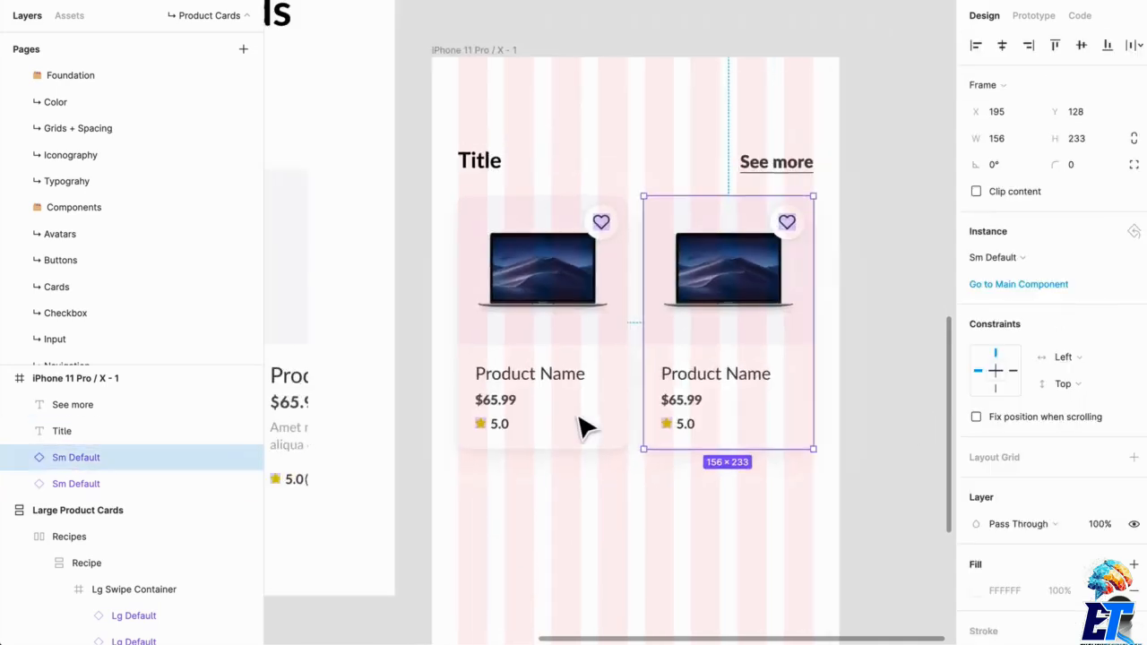
left_click(659, 554)
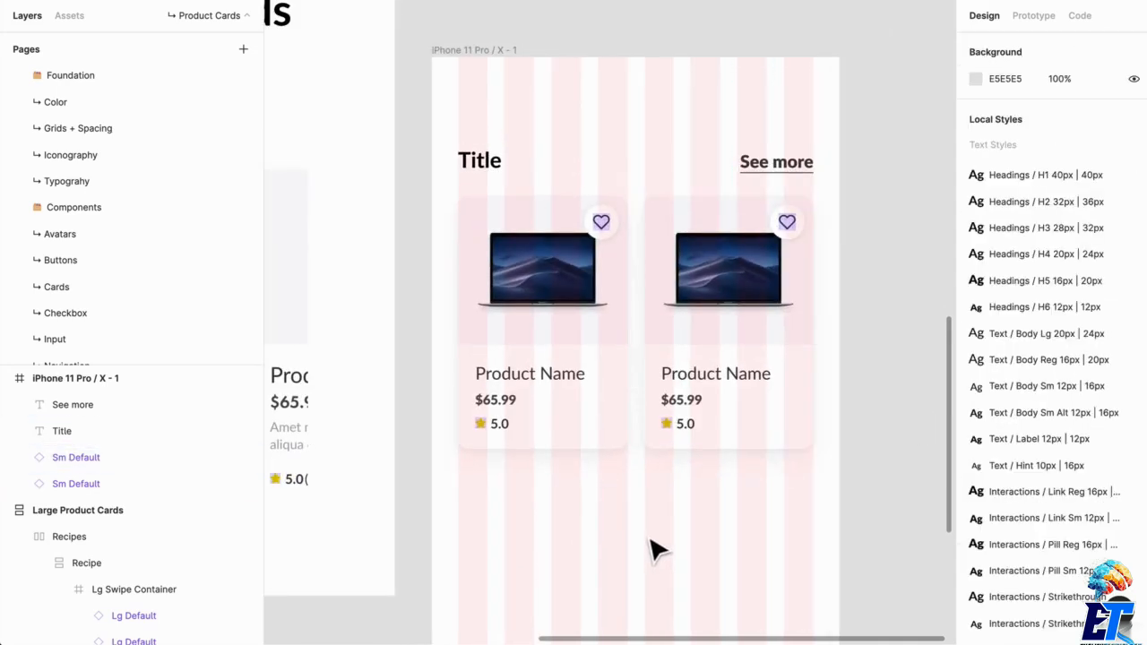
key("ctrl+shift+4")
left_click(730, 372)
left_click(594, 379, "shift")
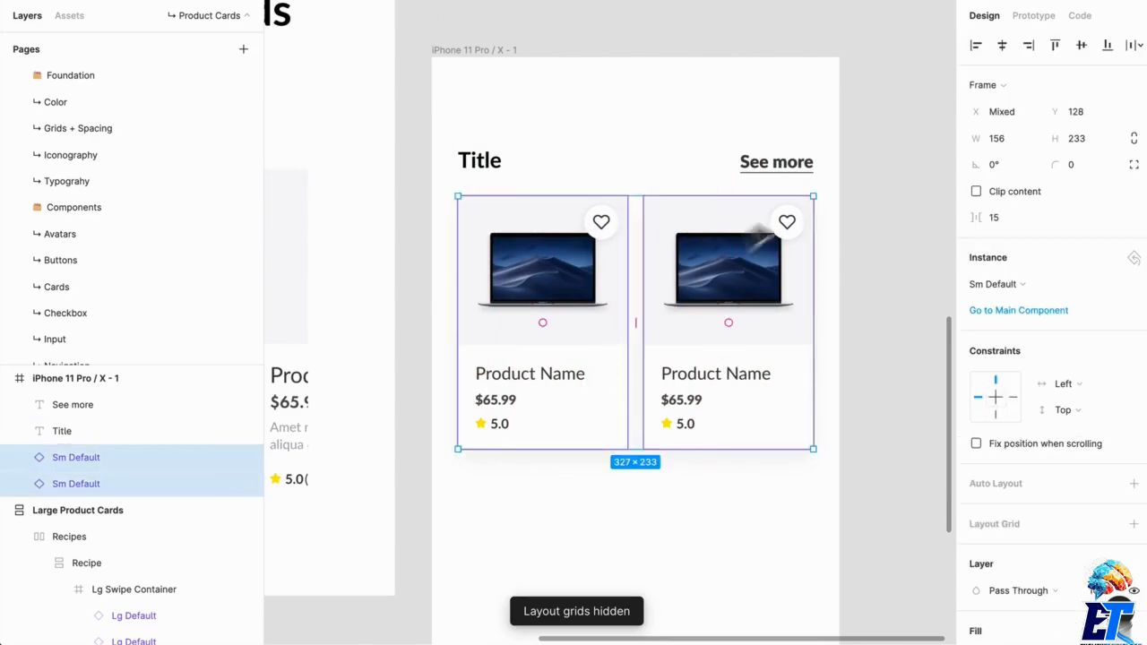
left_click(929, 345)
left_click(756, 290)
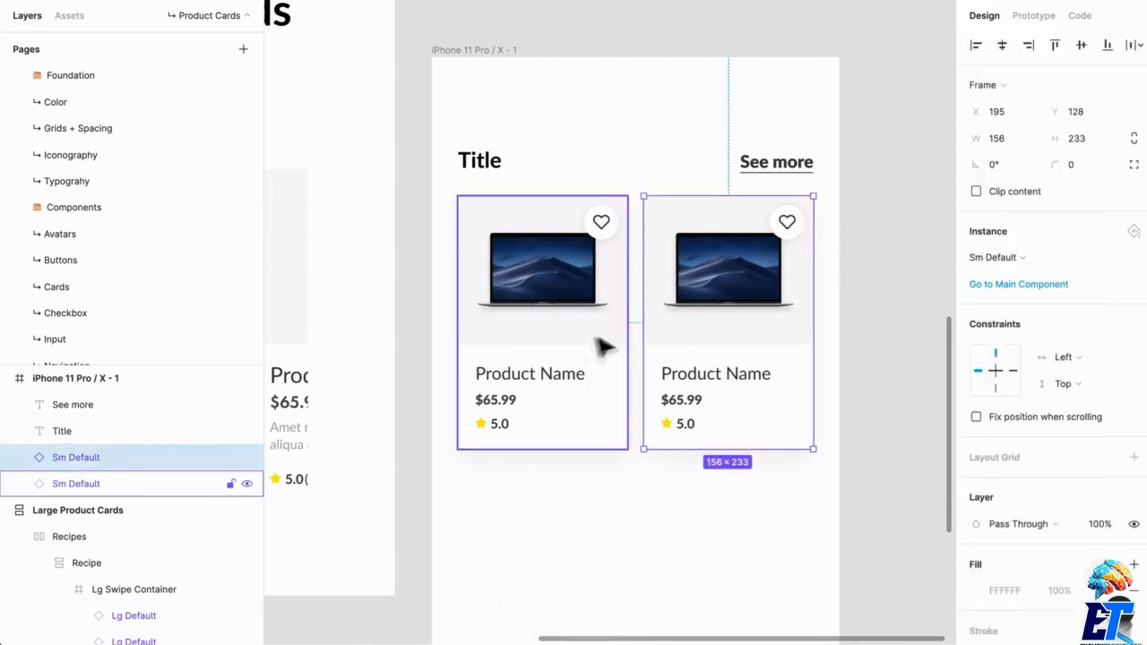
left_click(574, 345, "shift")
left_click_drag(547, 309, 627, 441)
key("ctrl+z")
- Swap the second product card's instance for the Sm Sale component
left_click(751, 336)
scroll(610, 470, "down", 3)
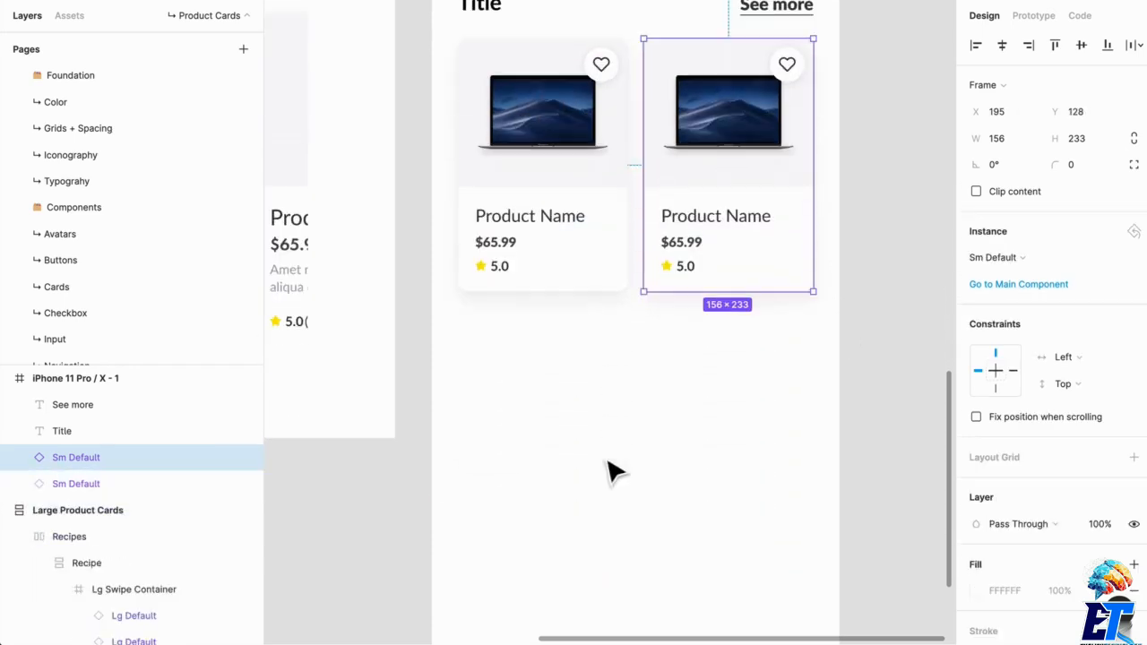
left_click(995, 258)
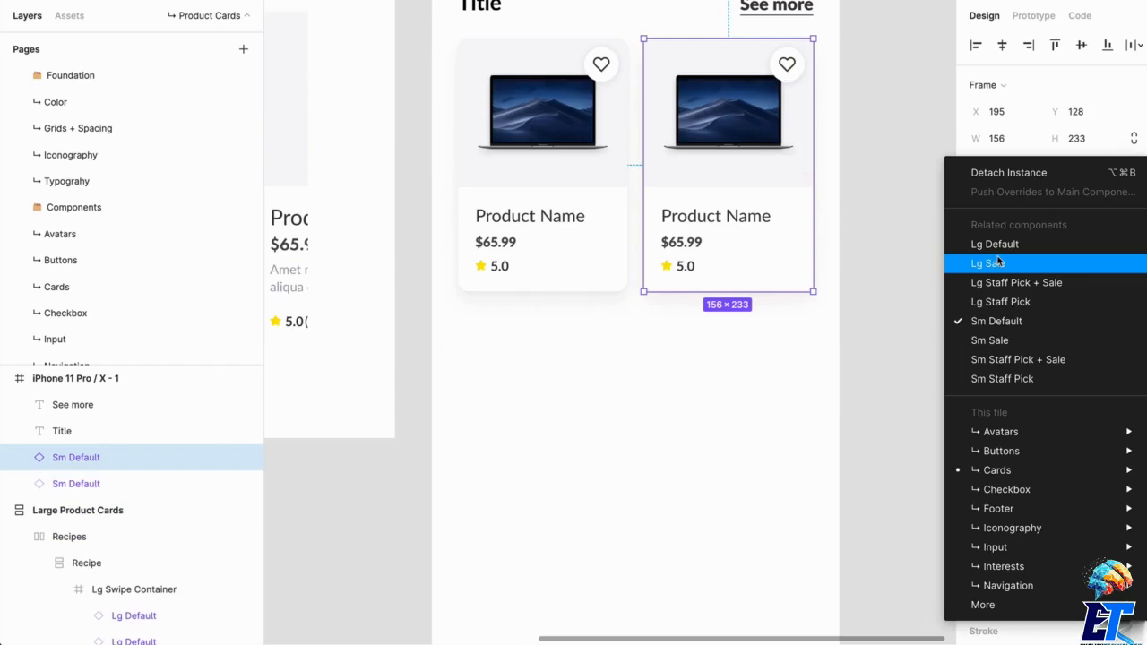
left_click(1016, 340)
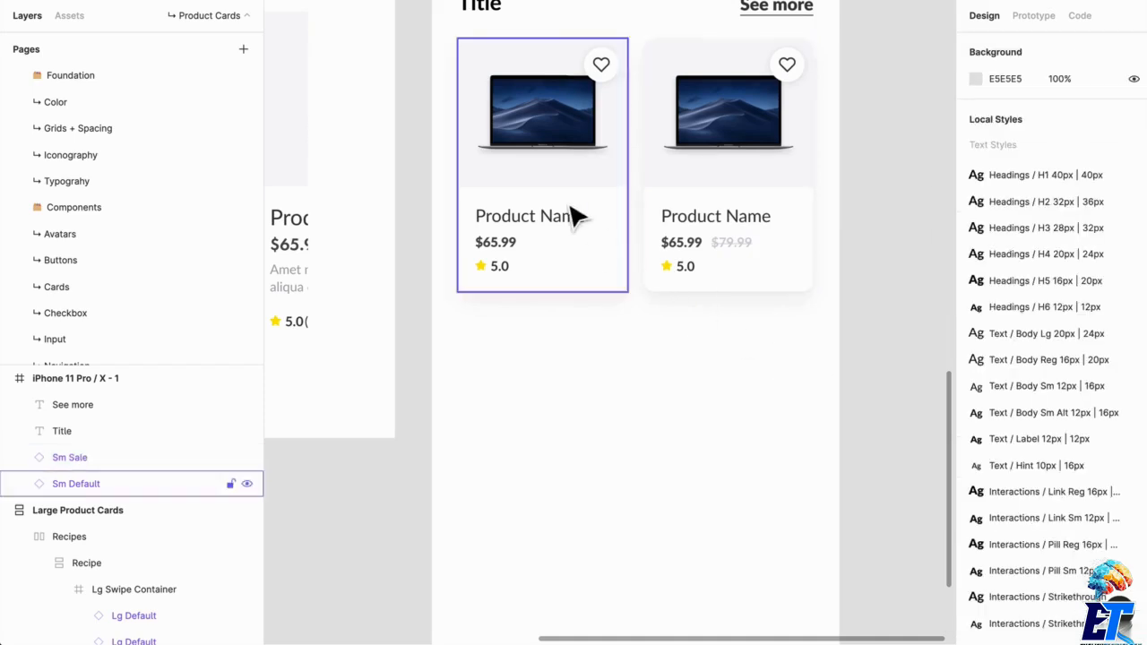
- Duplicate the first Sm Default card directly below itself at X 24, Y 377
left_click_drag(574, 218, 558, 479)
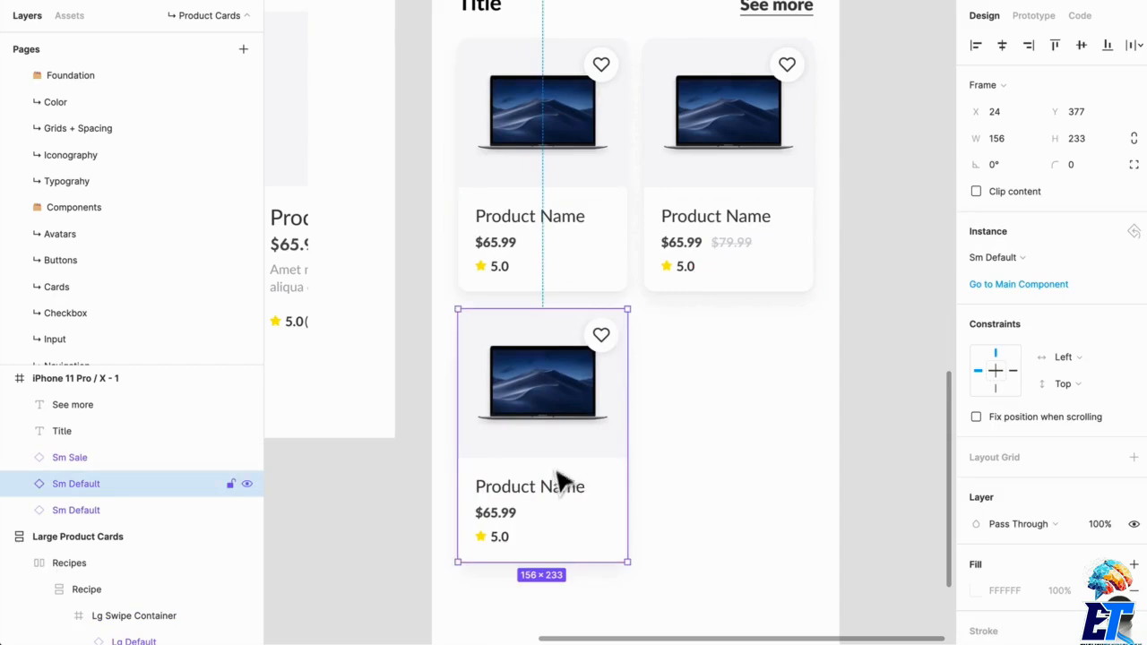
- Swap the lower product card's instance for the Sm Staff Pick component
left_click(991, 260)
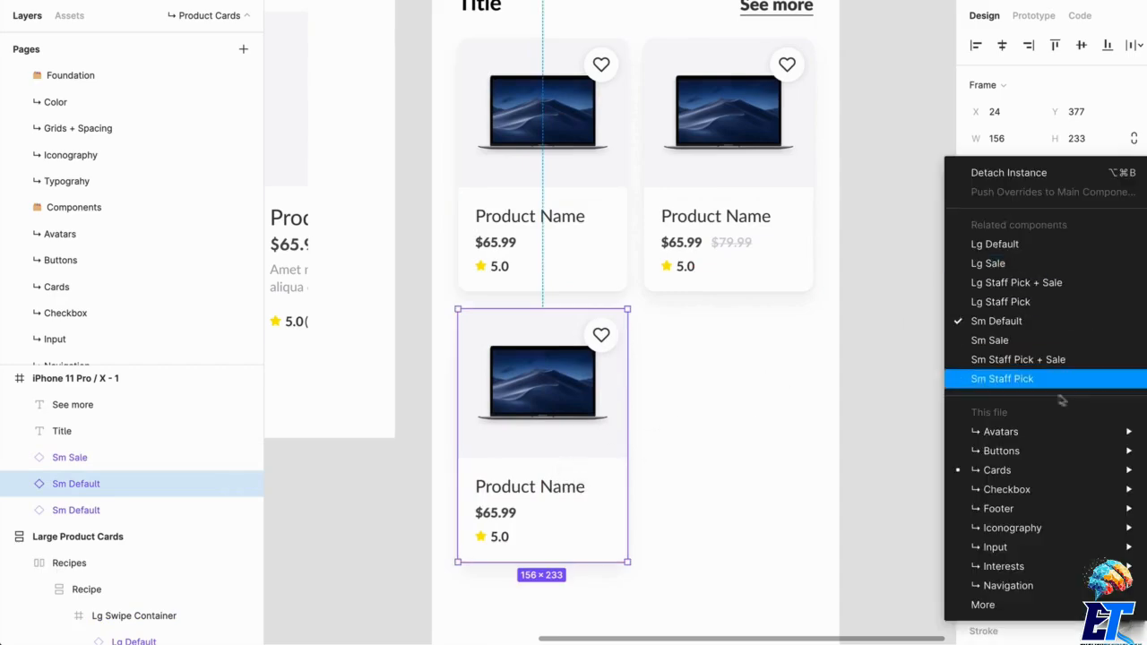
left_click(1049, 305)
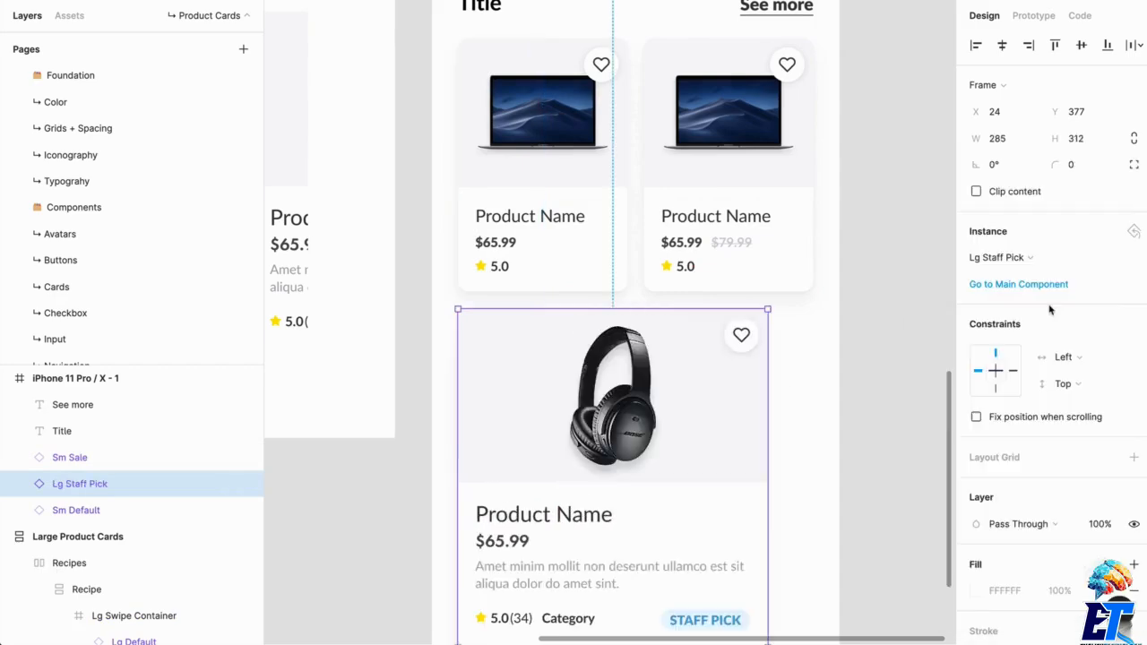
left_click(1018, 259)
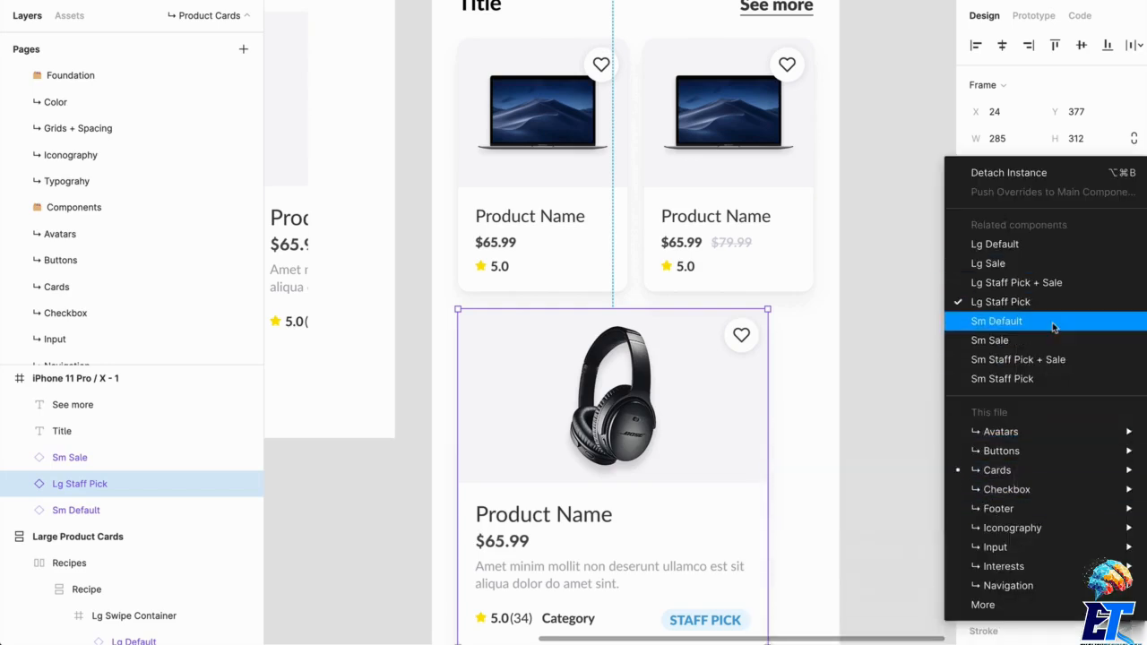
left_click(1044, 380)
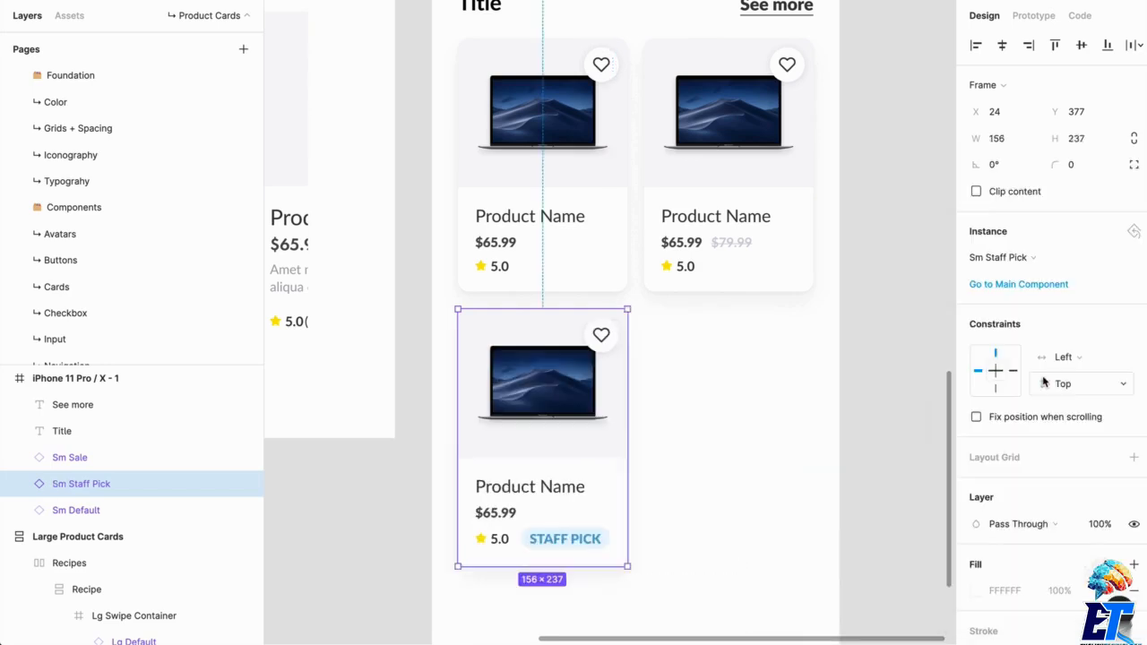
left_click(773, 417)
- Wrap the two stacked cards in a frame named "Left Column" and add vertical auto layout to it
left_click(532, 256)
left_click(550, 402, "shift")
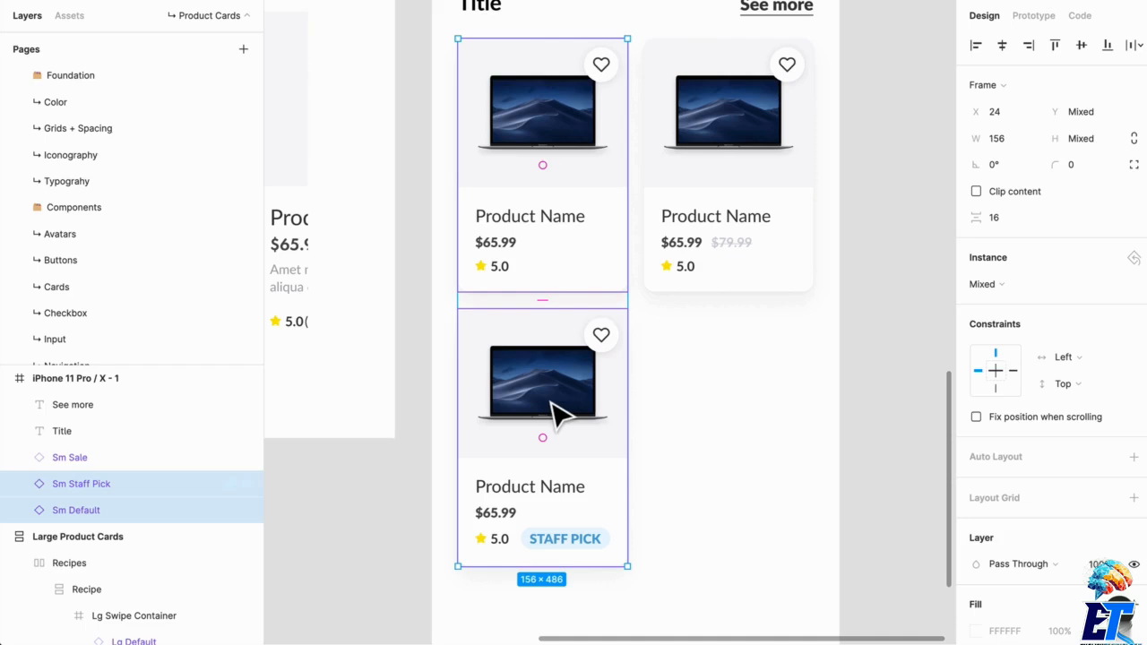
key("super+alt+g")
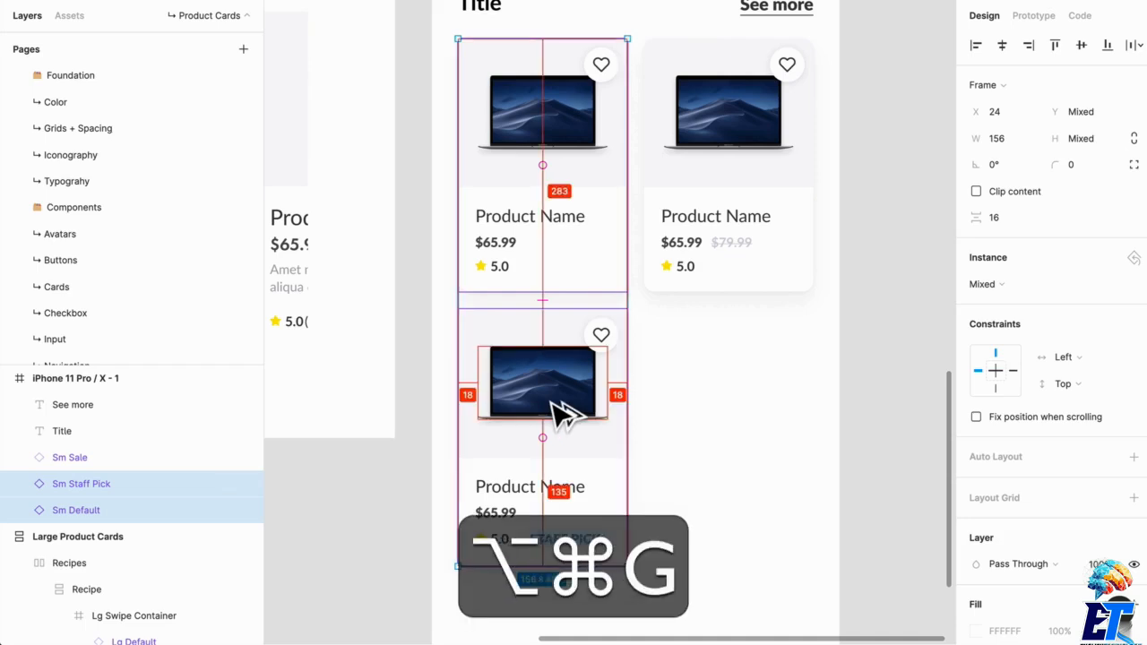
key("super+r")
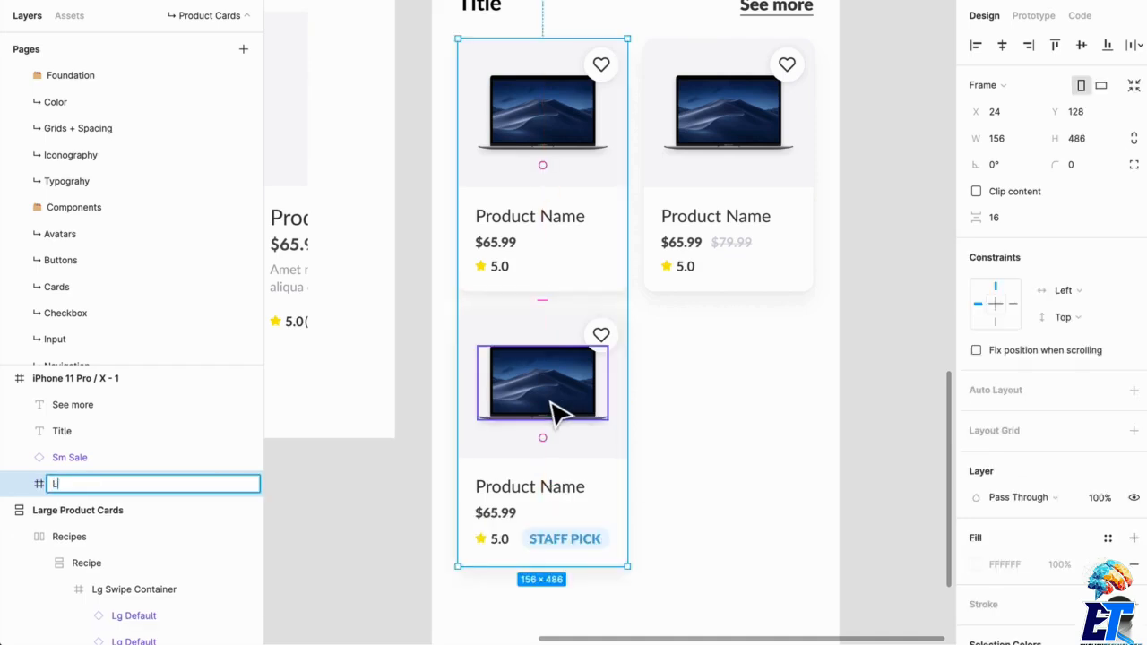
type("Left Col")
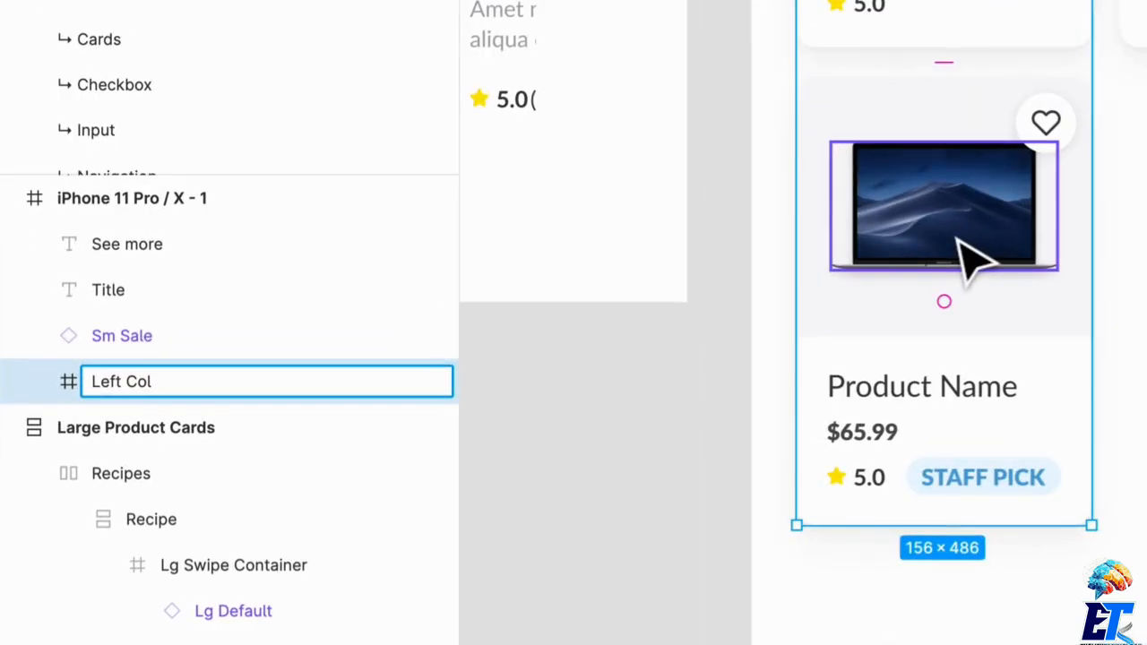
type("umns")
key("BackSpace")
key("Return")
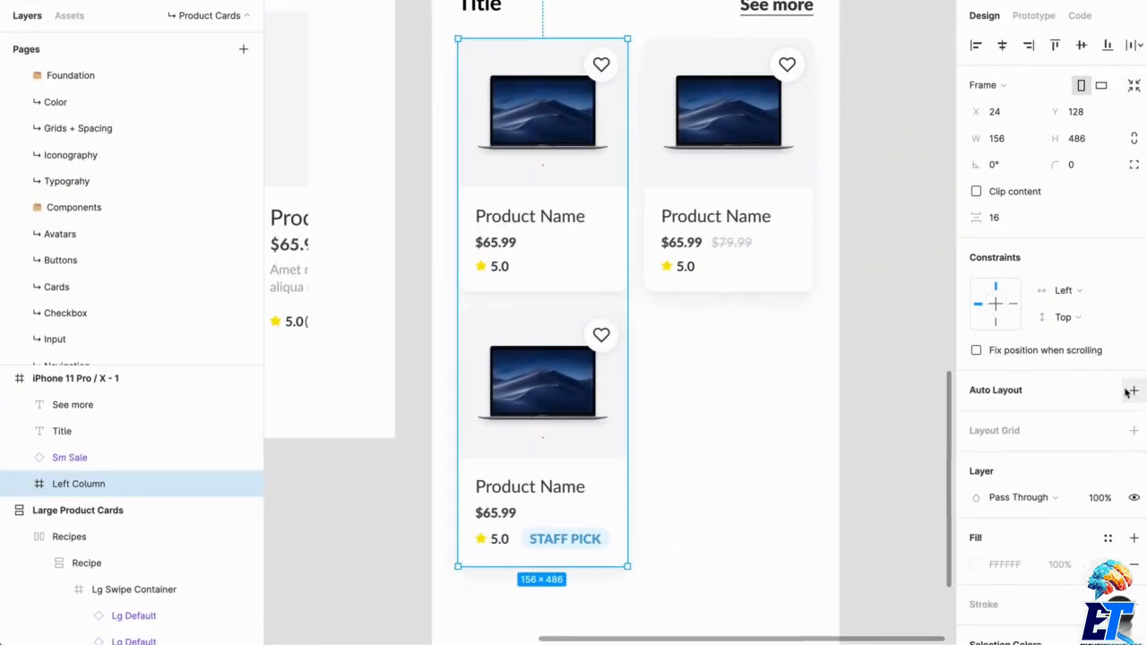
left_click(1132, 391)
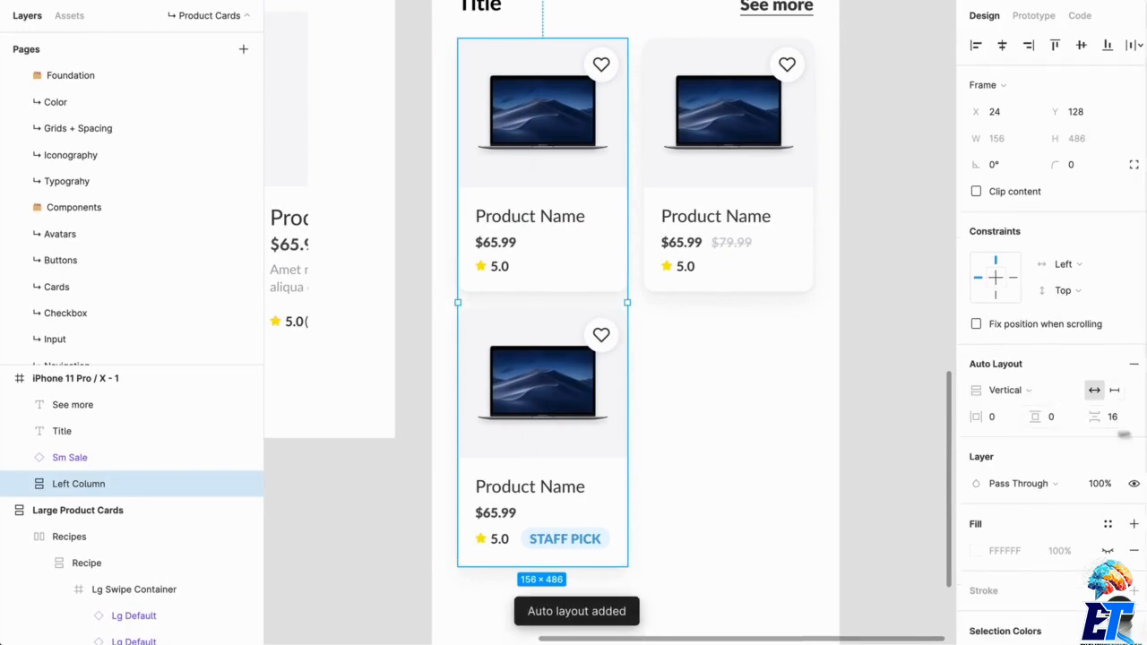
- Change the upper card's product name to "13 inch Macbook Pro"
double_click(545, 243)
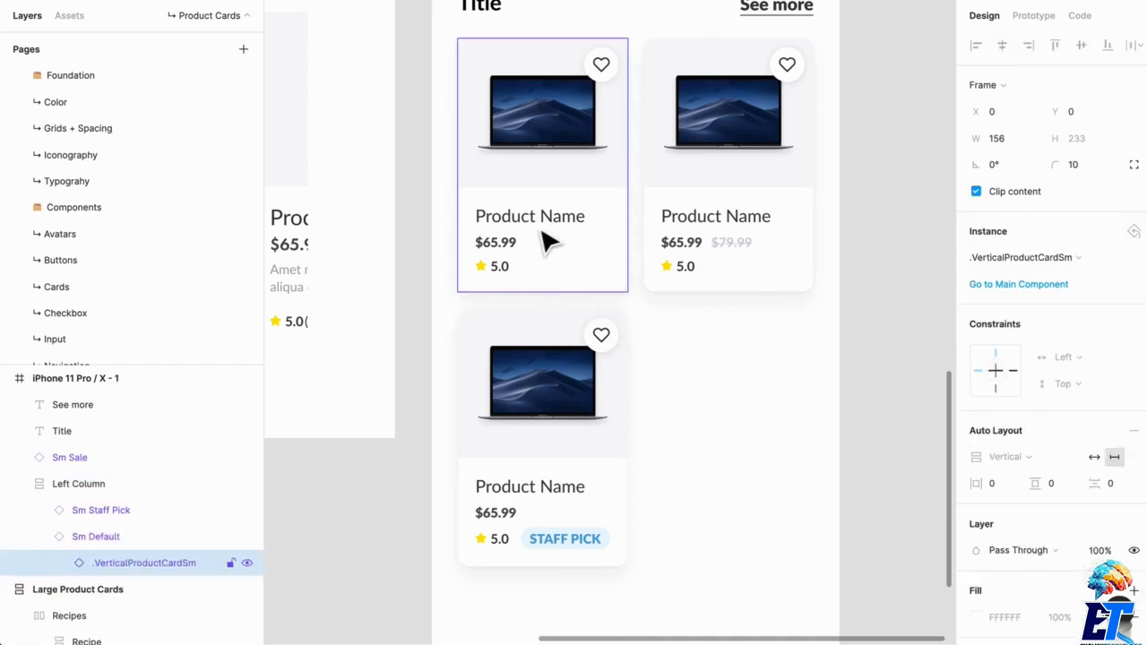
double_click(545, 238)
double_click(538, 218)
type("13 inch M")
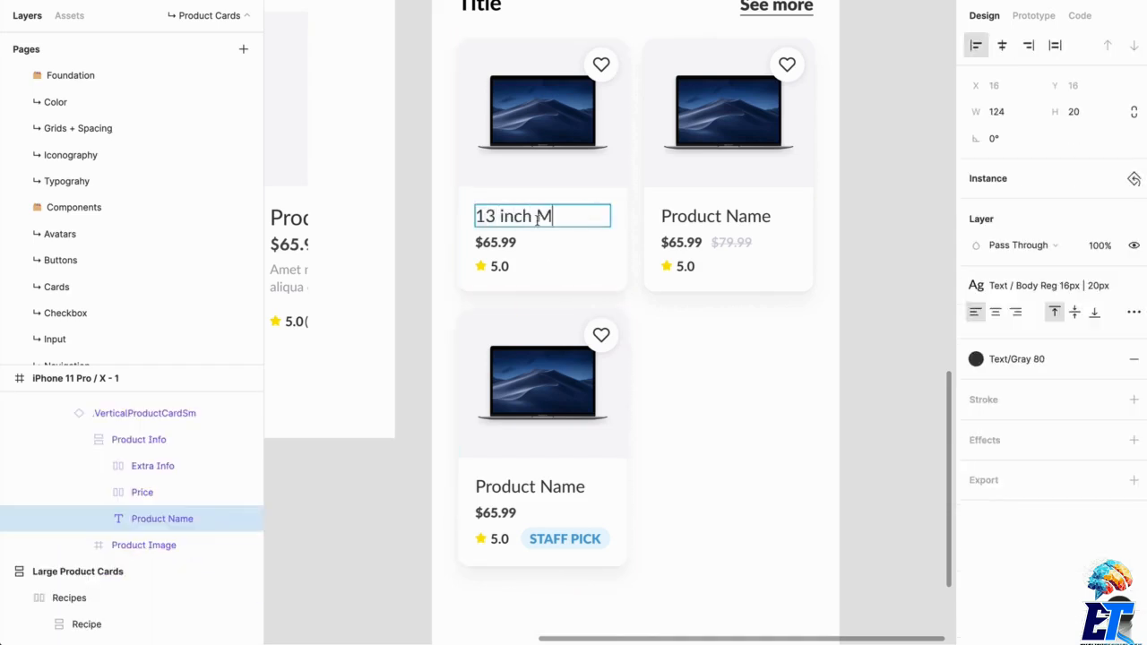
type("acbooko")
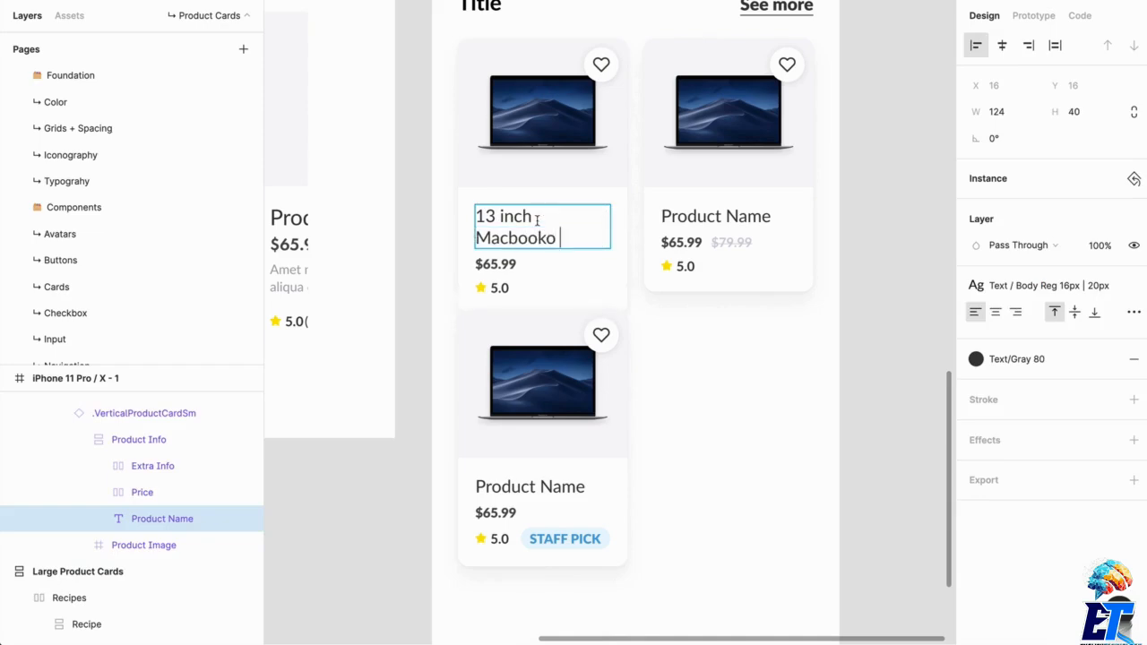
key("BackSpace")
key("BackSpace")
type("Pr")
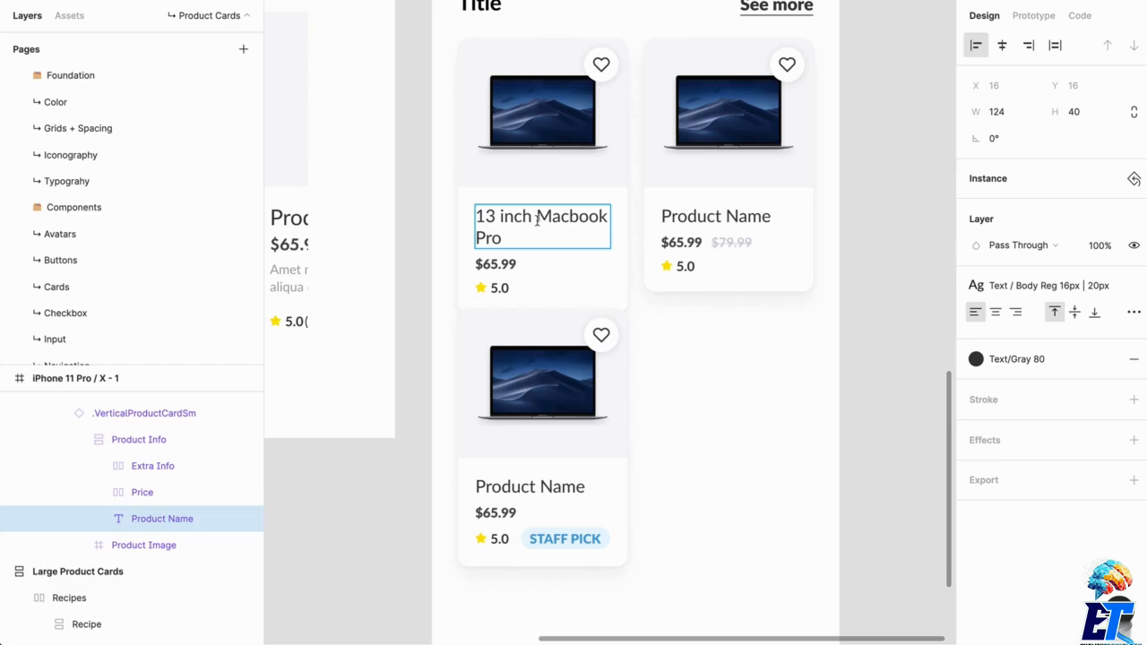
type("o")
left_click(753, 441)
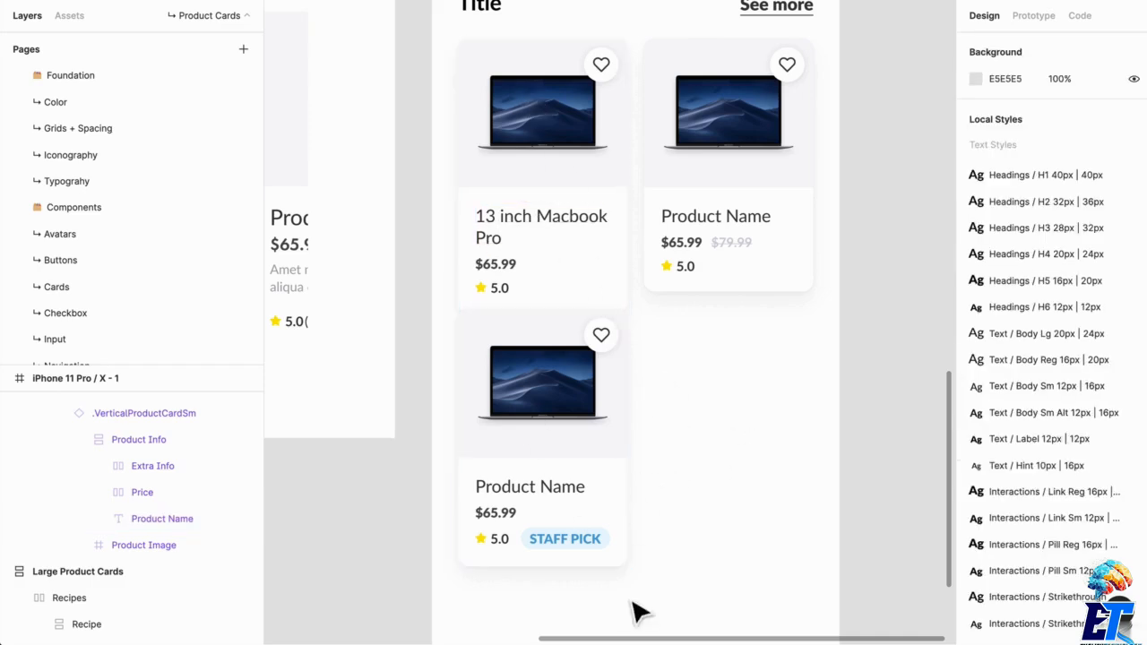
- Stretch the upper Sm Default card in Left Column to a height of 253 to fit its two-line name
left_click(612, 483)
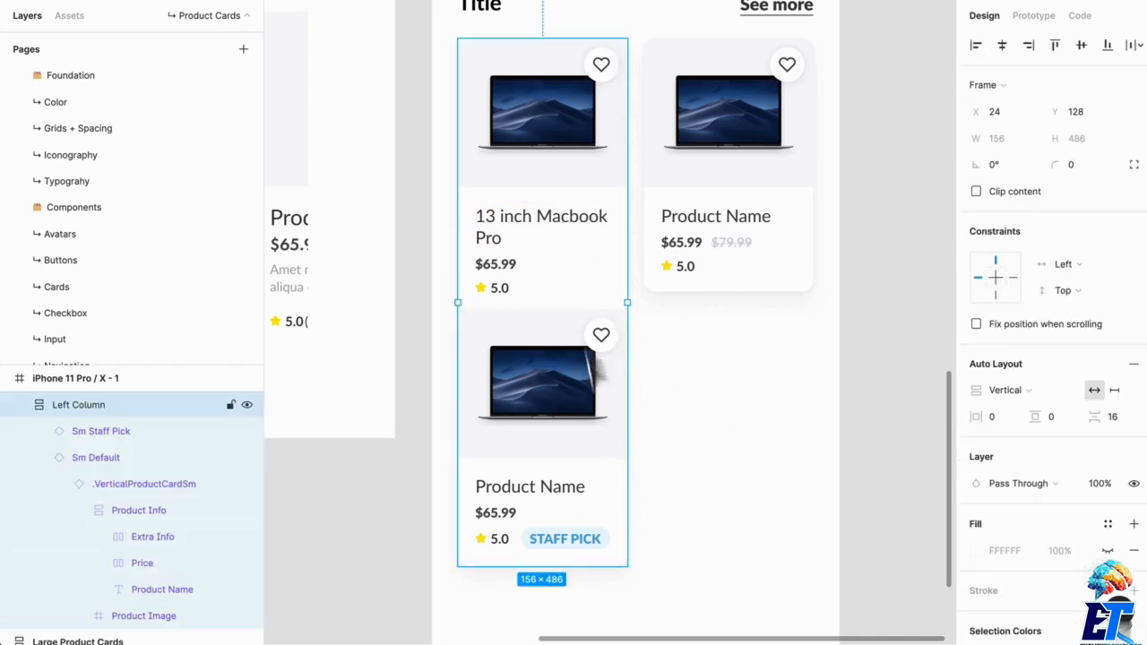
double_click(564, 292)
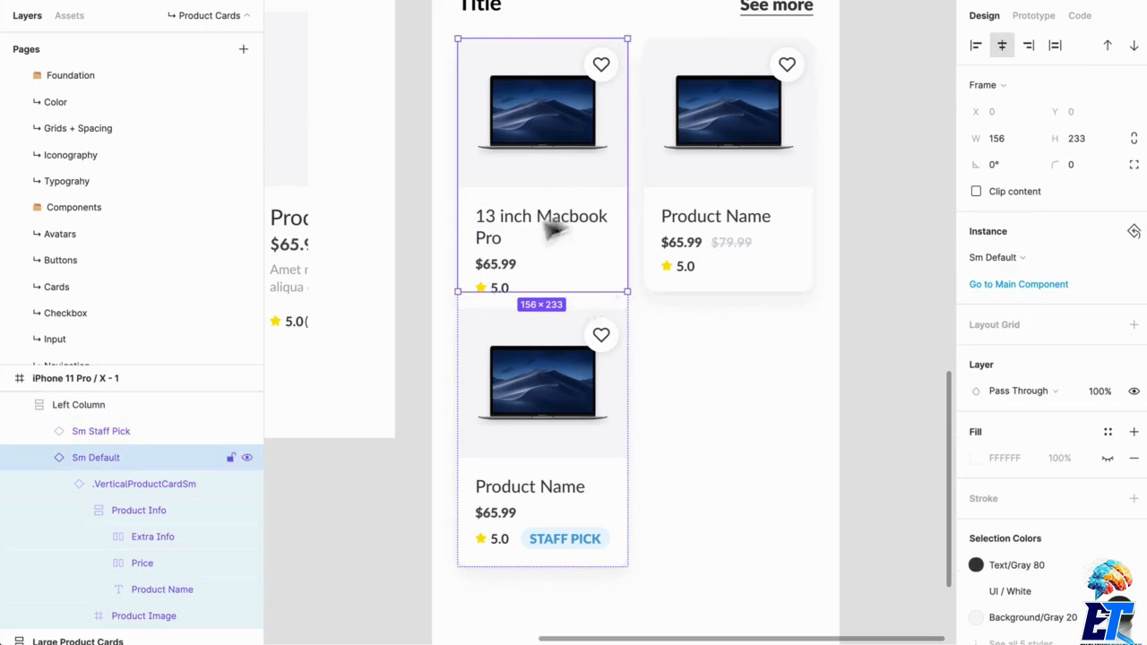
left_click_drag(613, 306, 613, 328)
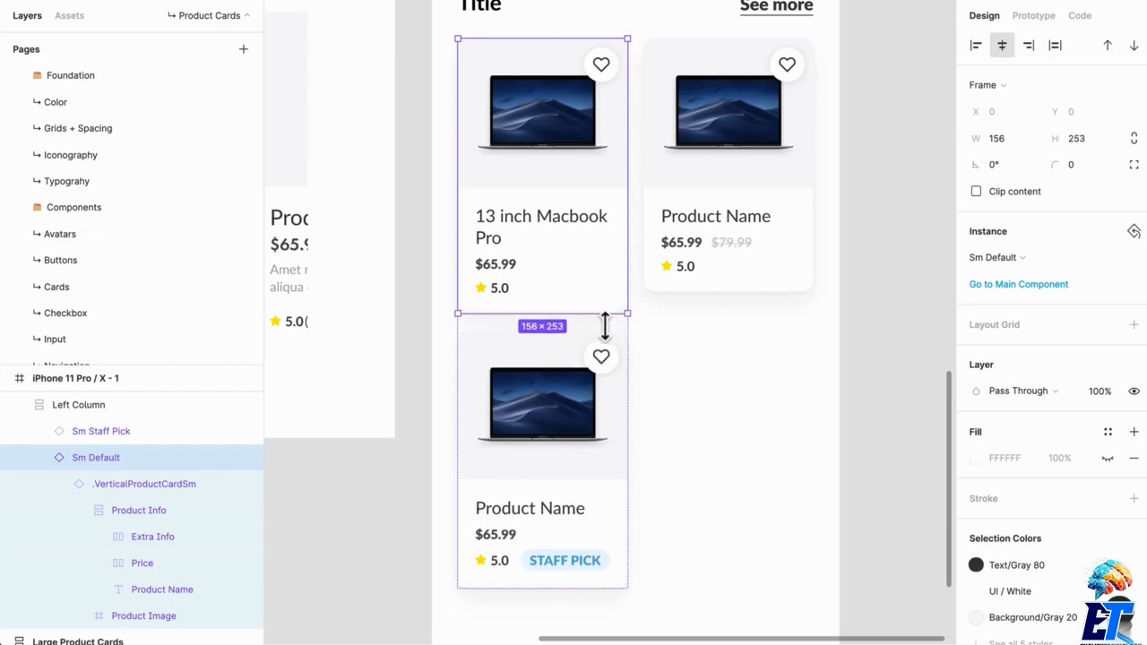
scroll(605, 327, "up", 10)
scroll(472, 266, "down", 10)
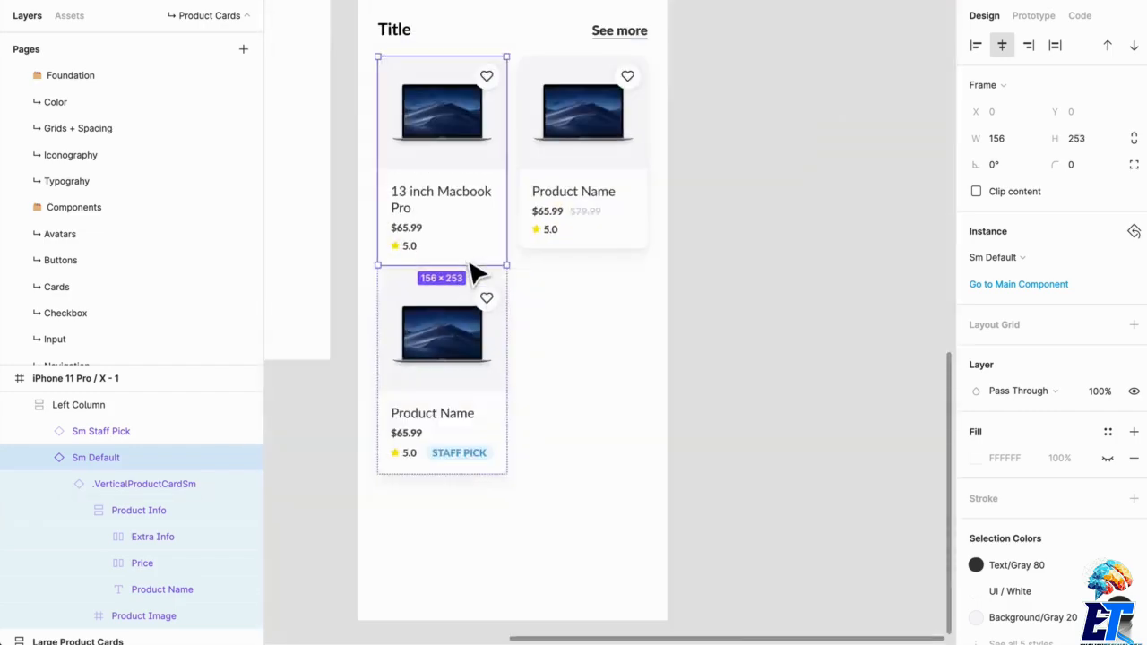
- Replace the standalone Sm Sale card with a duplicate of Left Column placed beside it at X 196, Y 128
left_click(619, 295)
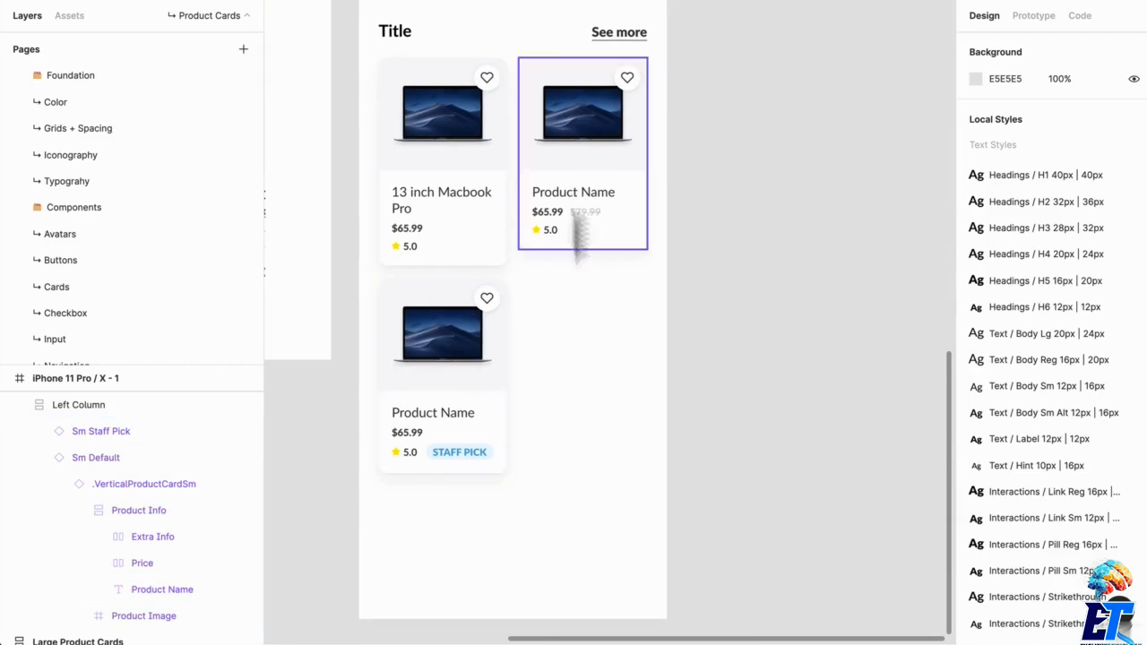
left_click(622, 213)
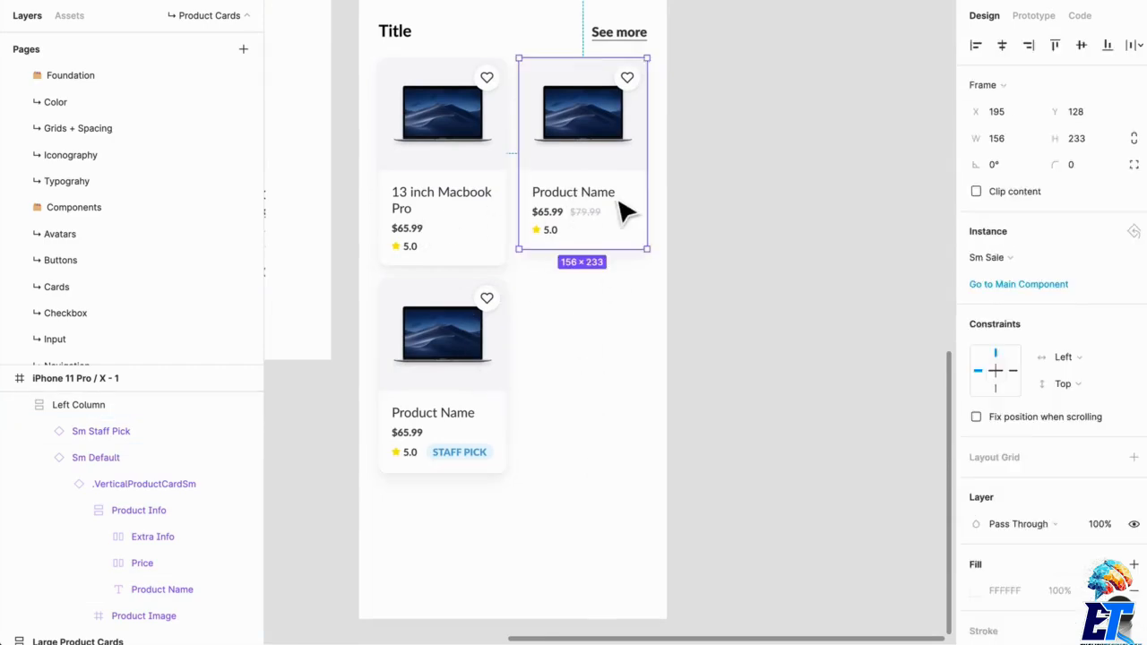
key("Delete")
left_click_drag(421, 248, 557, 263)
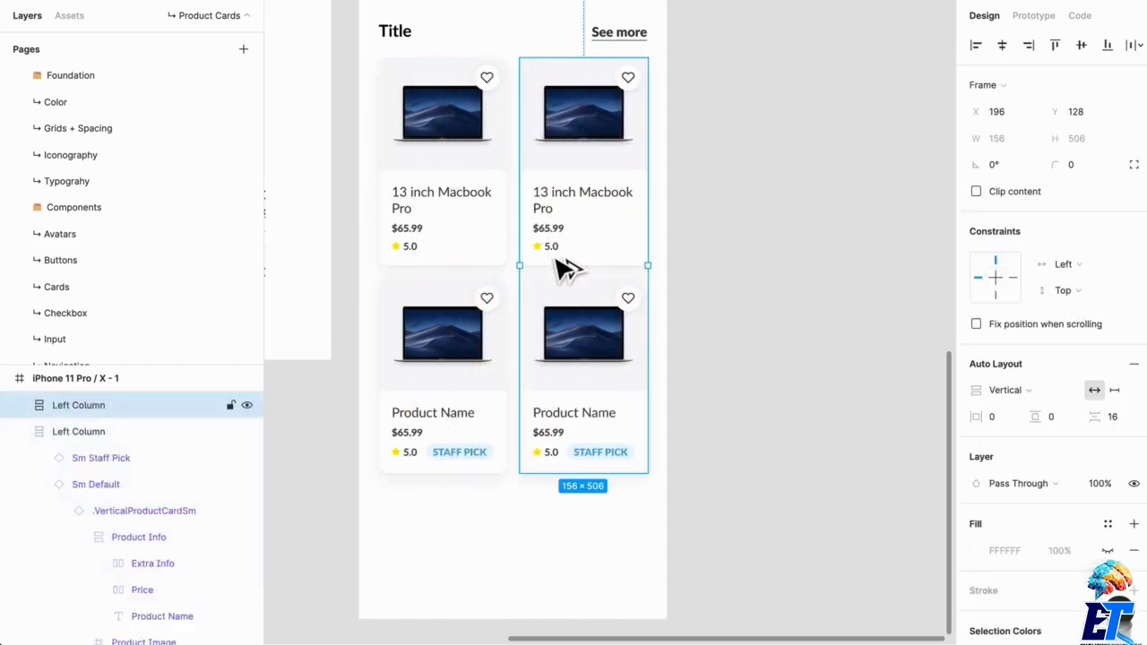
- Rename the duplicated column as "Right Column"
key("ctrl+r")
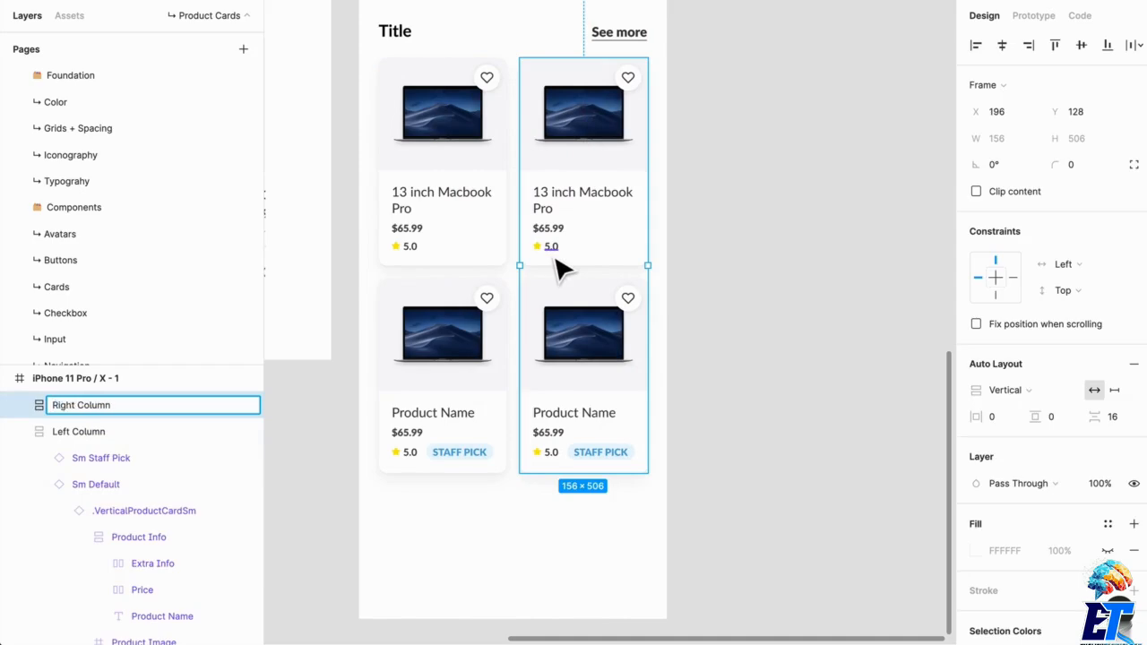
key("Return")
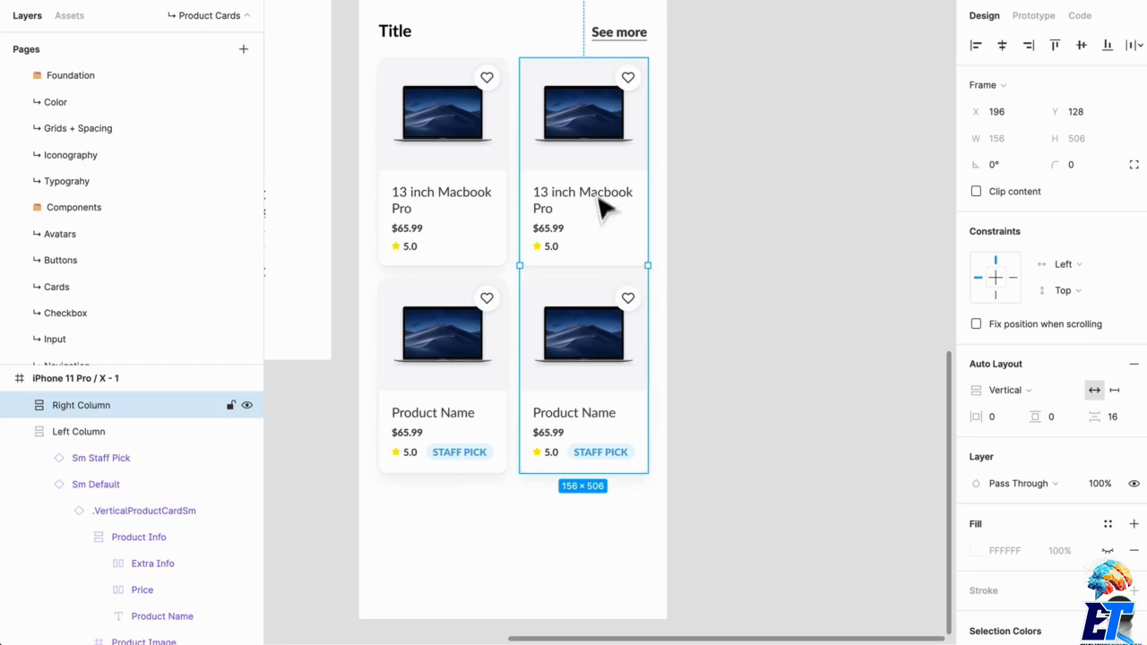
left_click(756, 436)
- Wrap both card columns in a single frame and name it "Products"
scroll(753, 436, "up", 4)
scroll(748, 439, "down", 3)
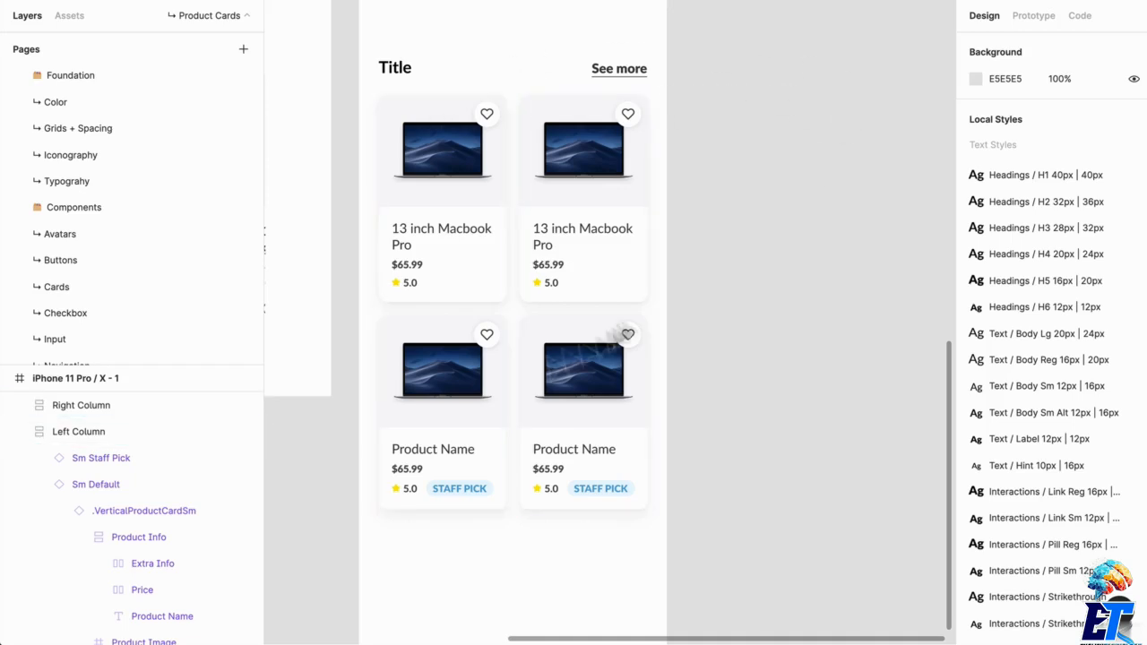
scroll(484, 426, "up", 5)
scroll(484, 426, "down", 5)
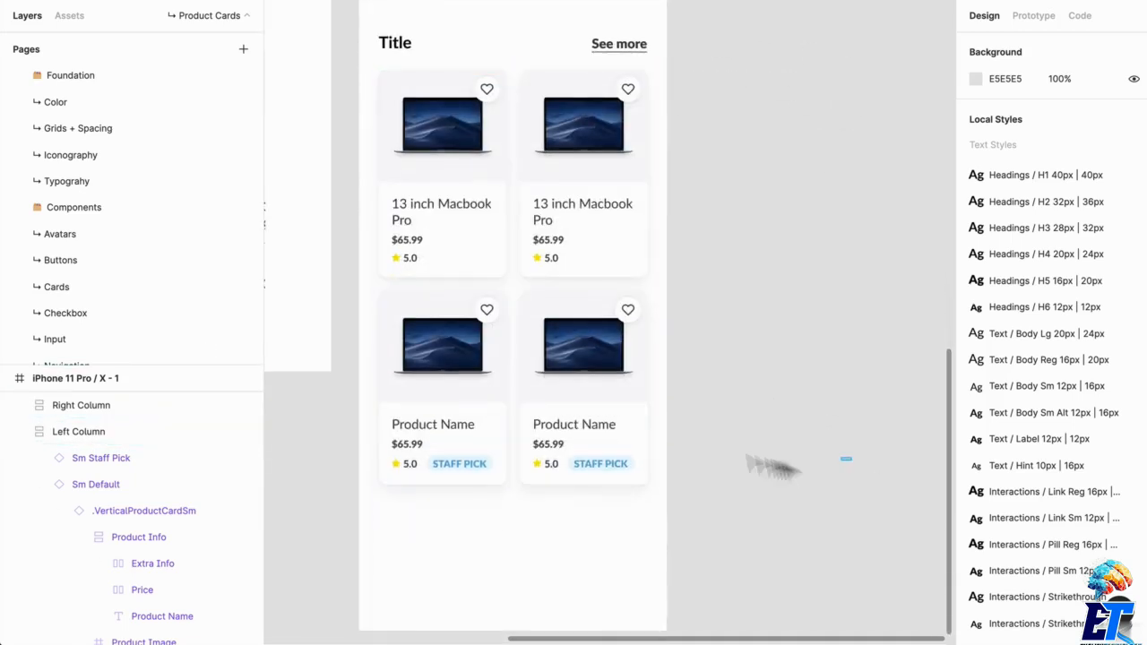
left_click_drag(851, 457, 348, 43)
left_click(607, 436)
left_click(607, 438)
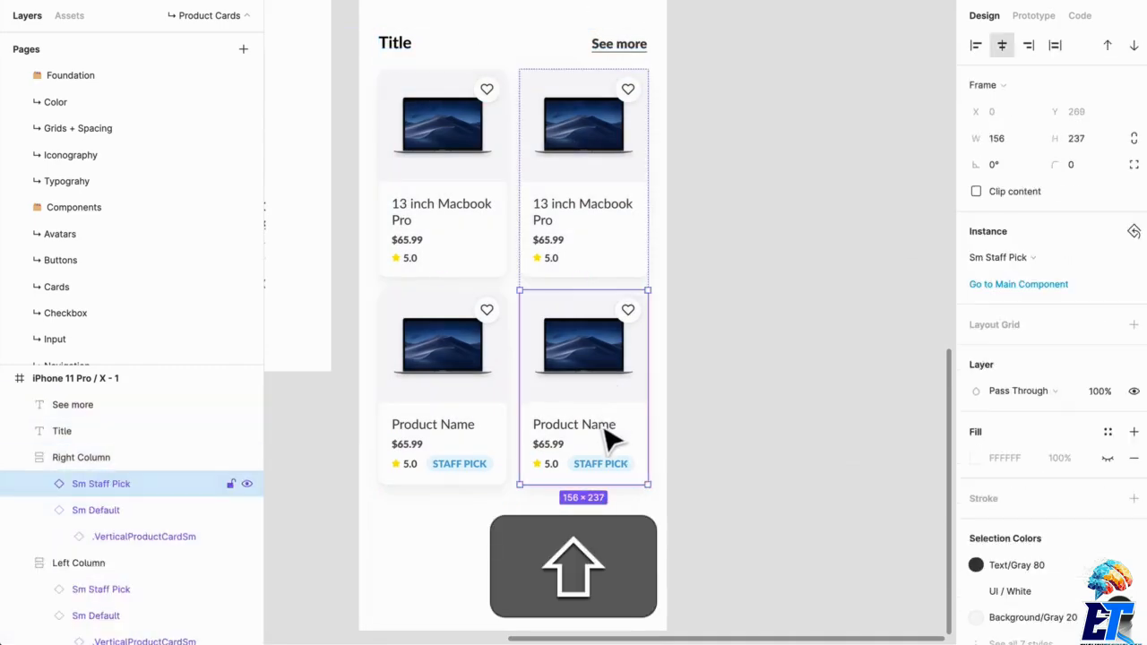
left_click_drag(800, 441, 376, 185)
key("super+alt+shift+g")
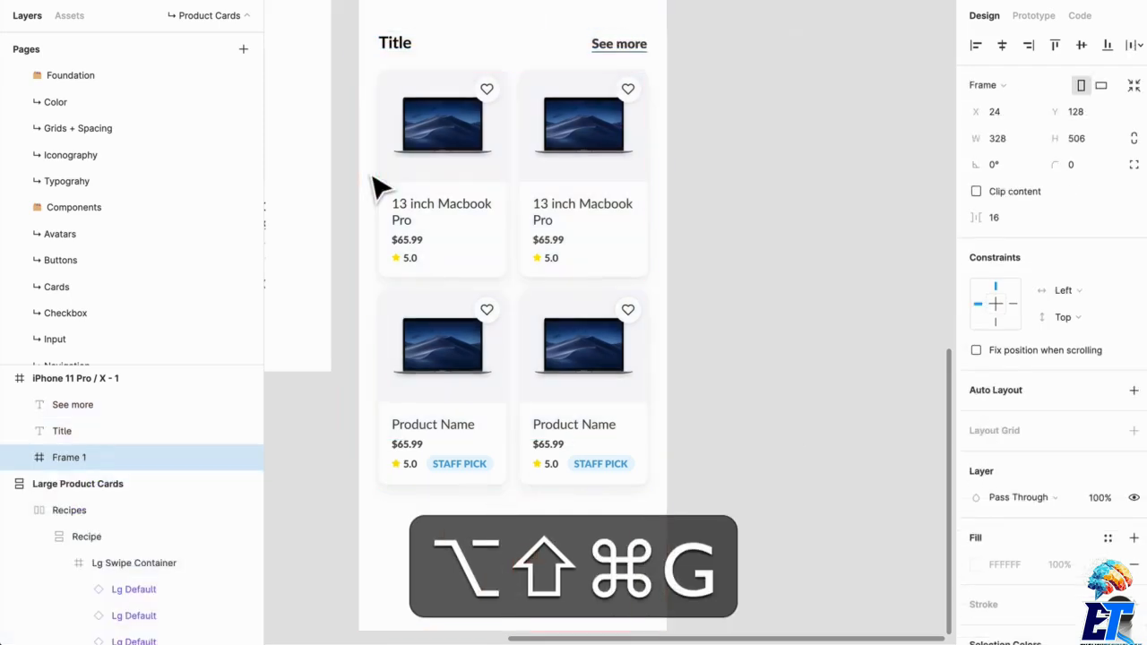
key("super+shift+r")
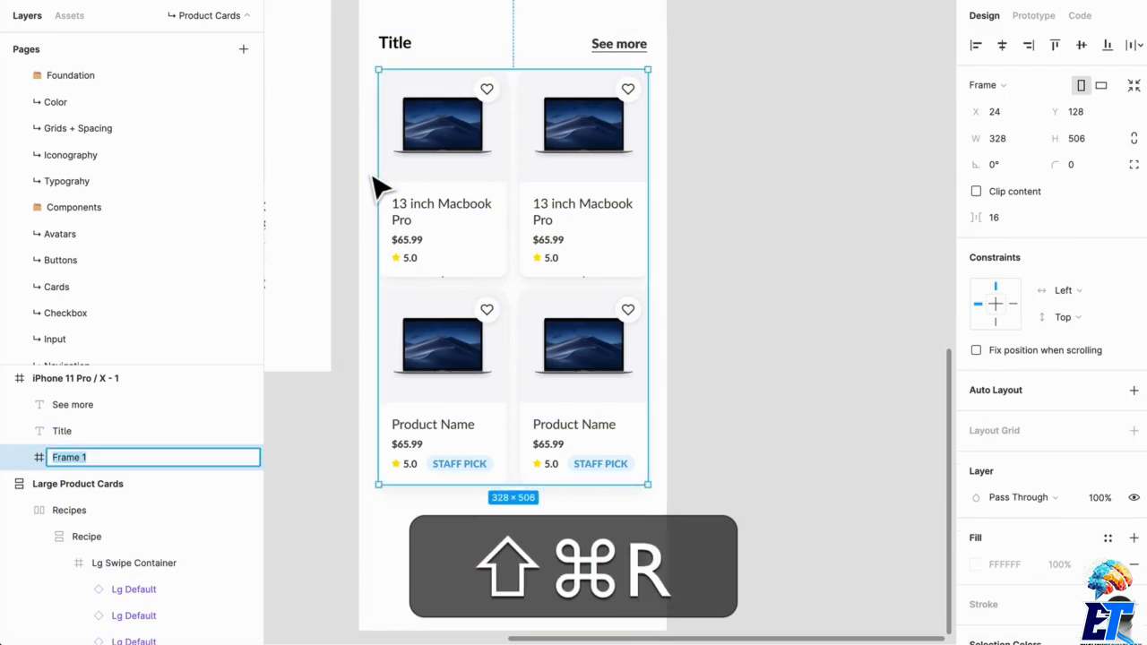
type("Products")
key("Return")
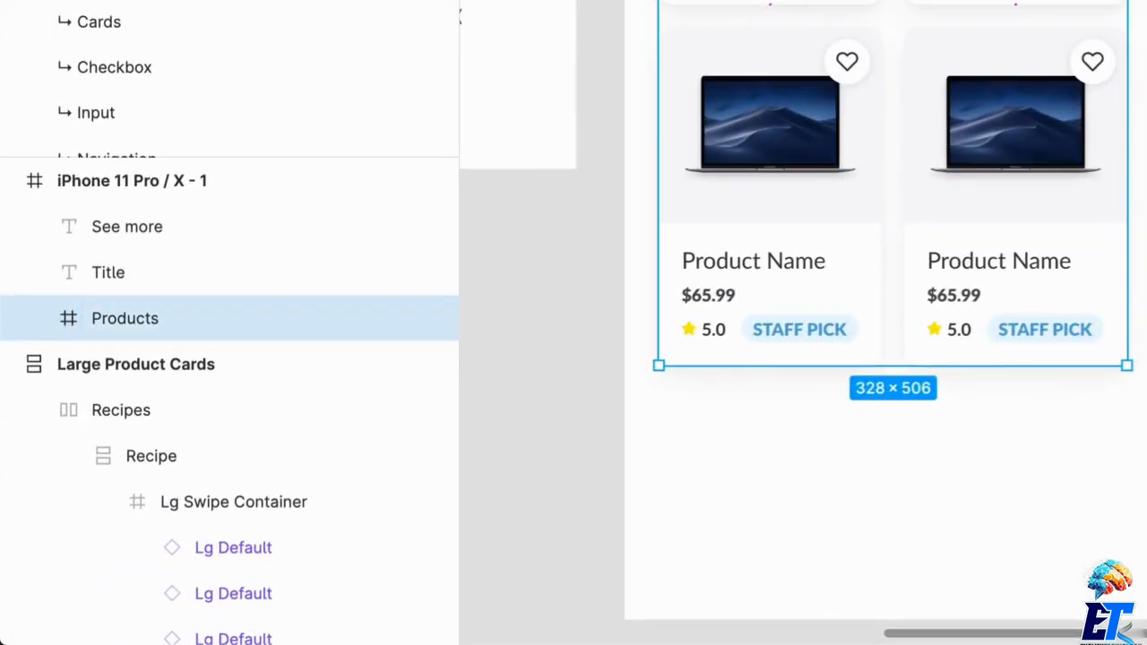
- Wrap the "See more" link and the Title text in a frame named "Text"
left_click(644, 18)
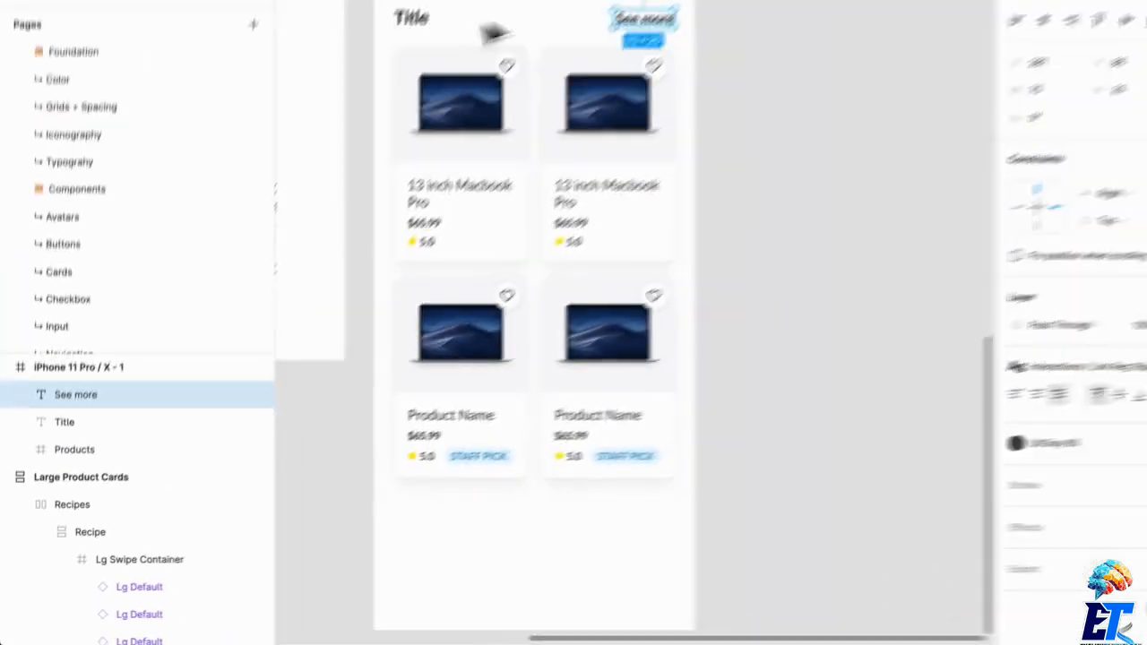
left_click(403, 50, "shift")
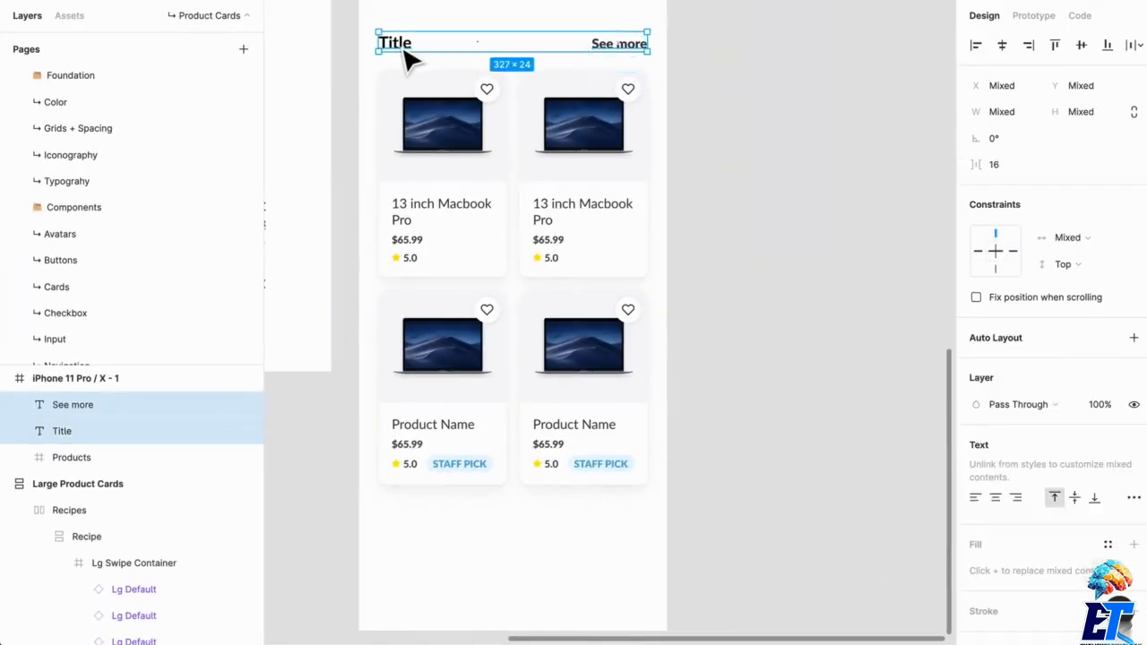
key("super+alt+g")
key("super+alt+r")
type("T")
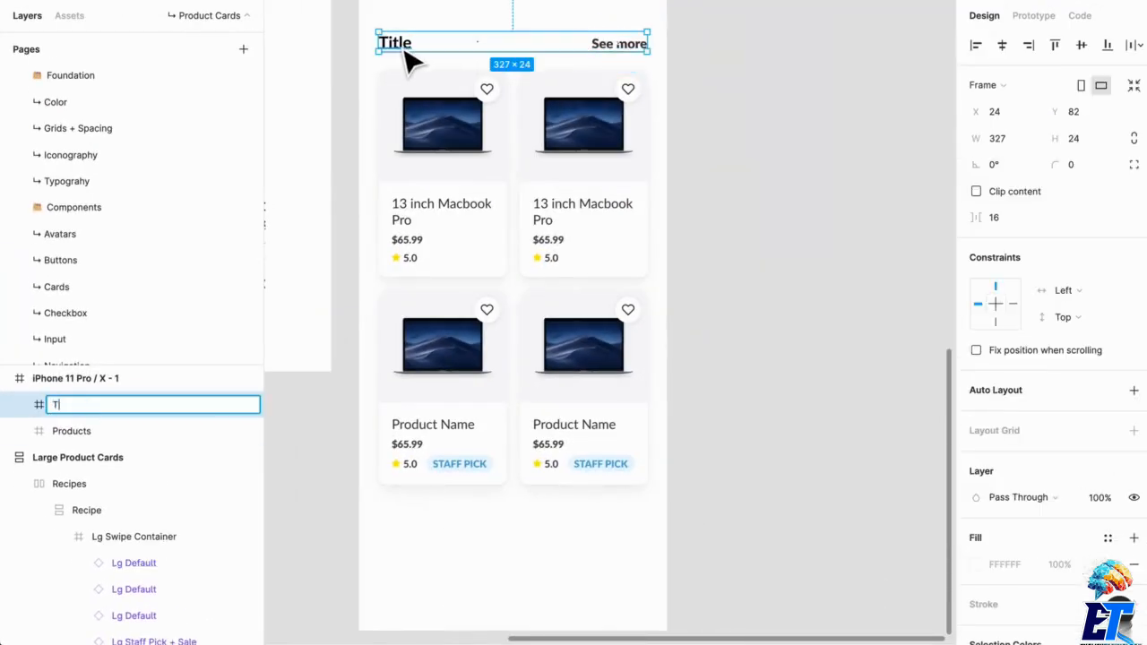
type("ext")
key("Return")
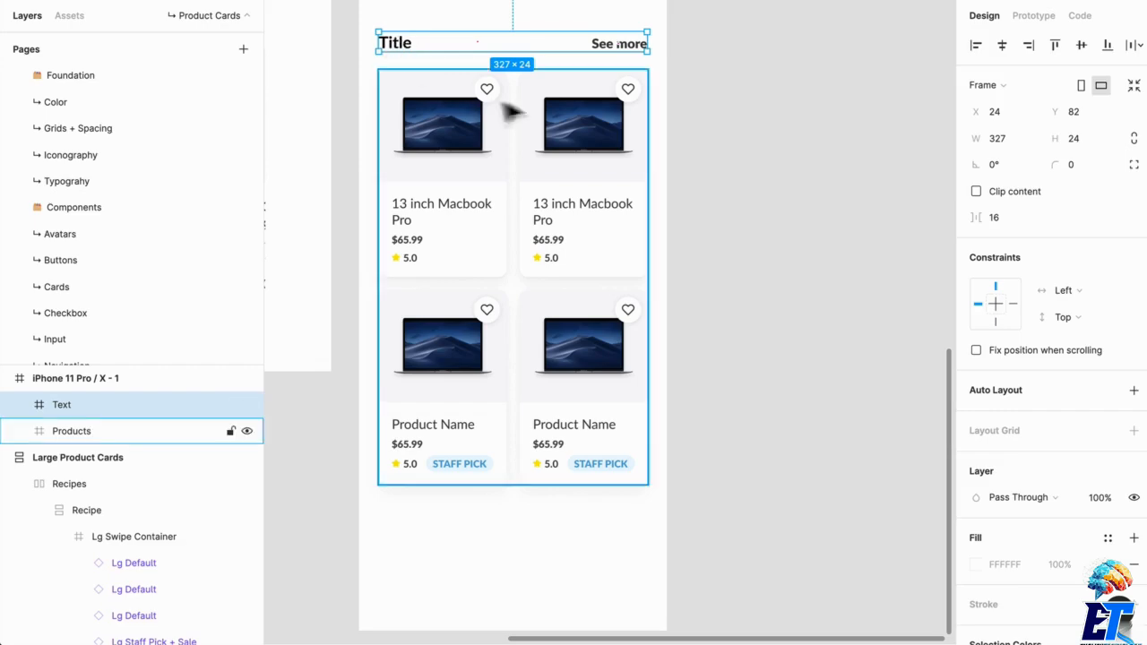
- Wrap the Text and Products frames in a single frame and name it "Category List"
left_click_drag(745, 201, 451, 60)
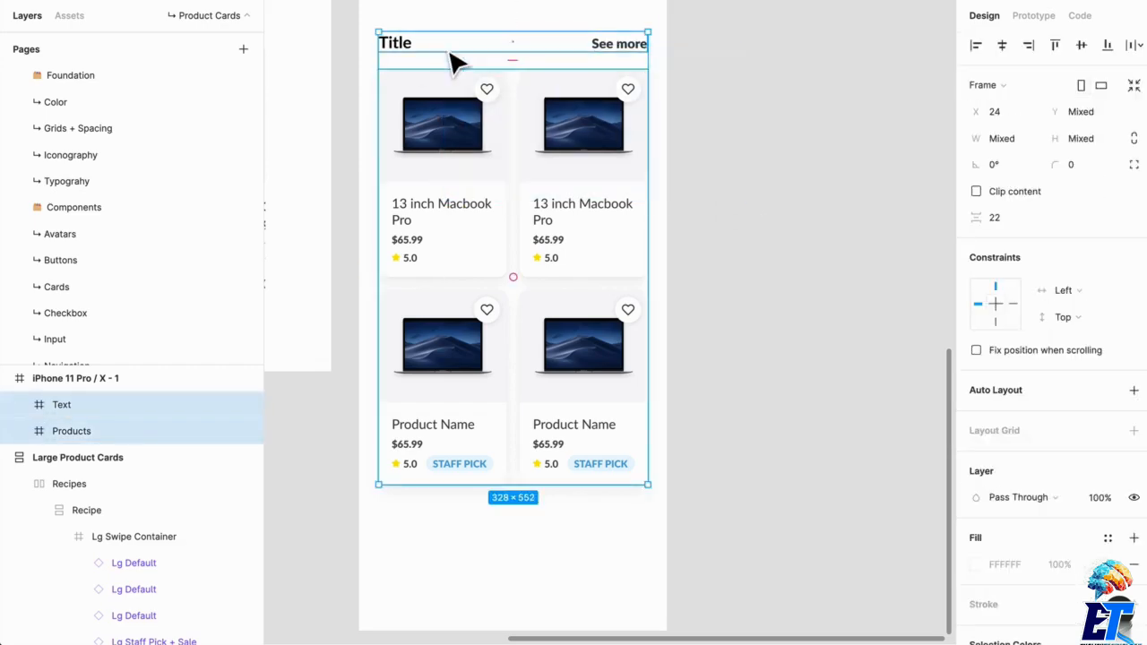
key("super+alt+g")
key("super+alt+r")
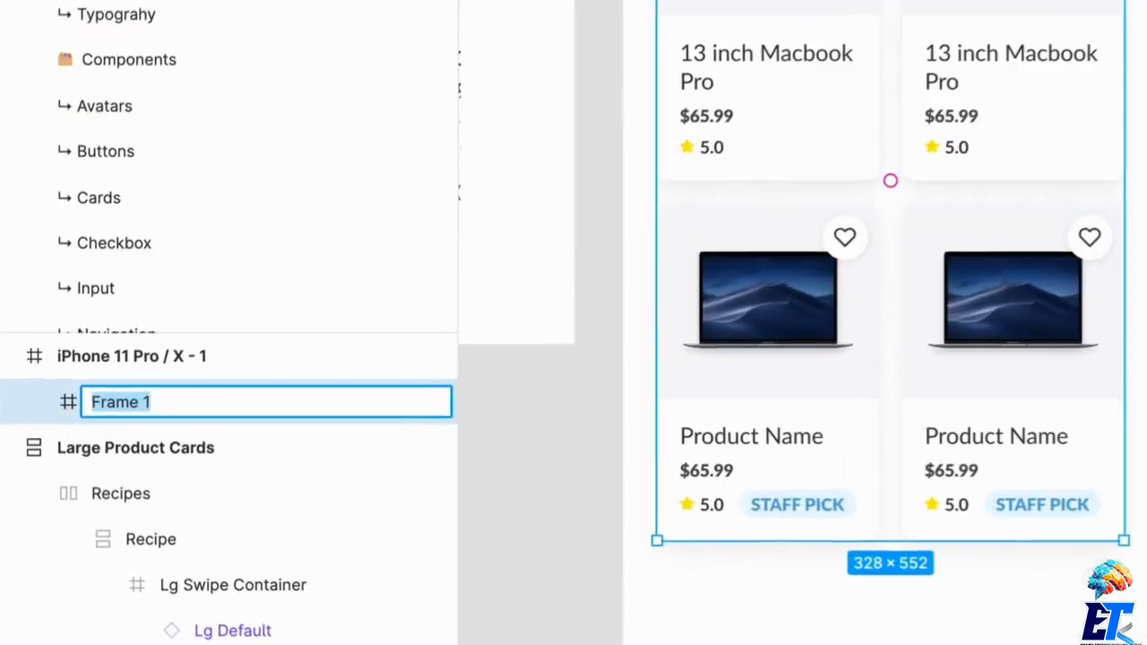
type("Cate")
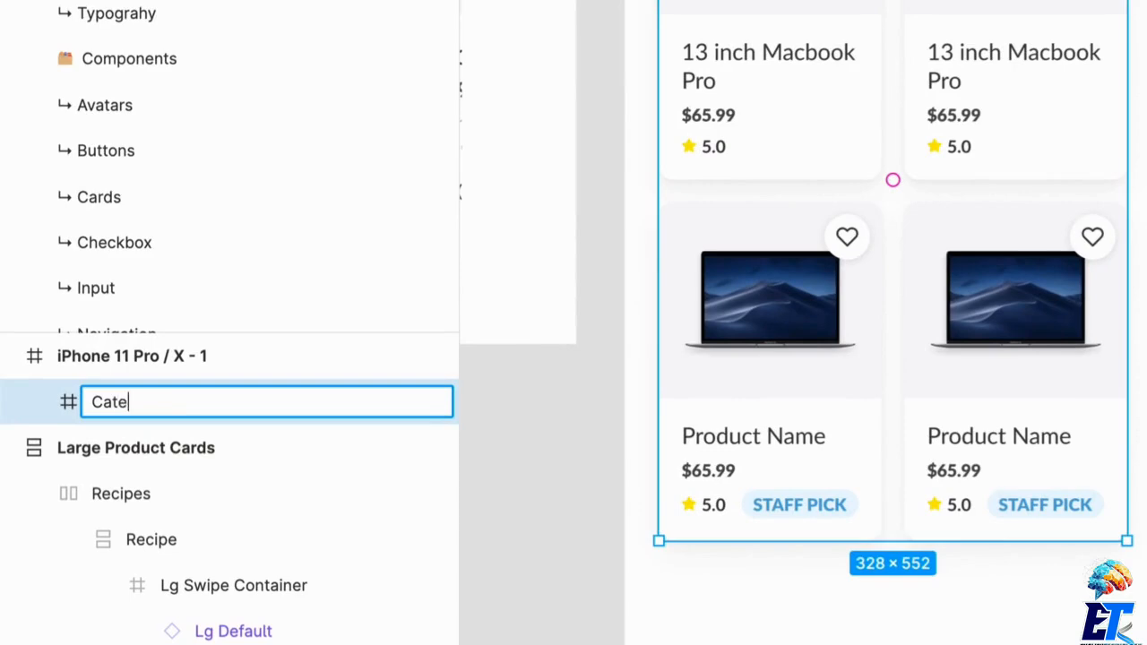
type("gory List")
key("Return")
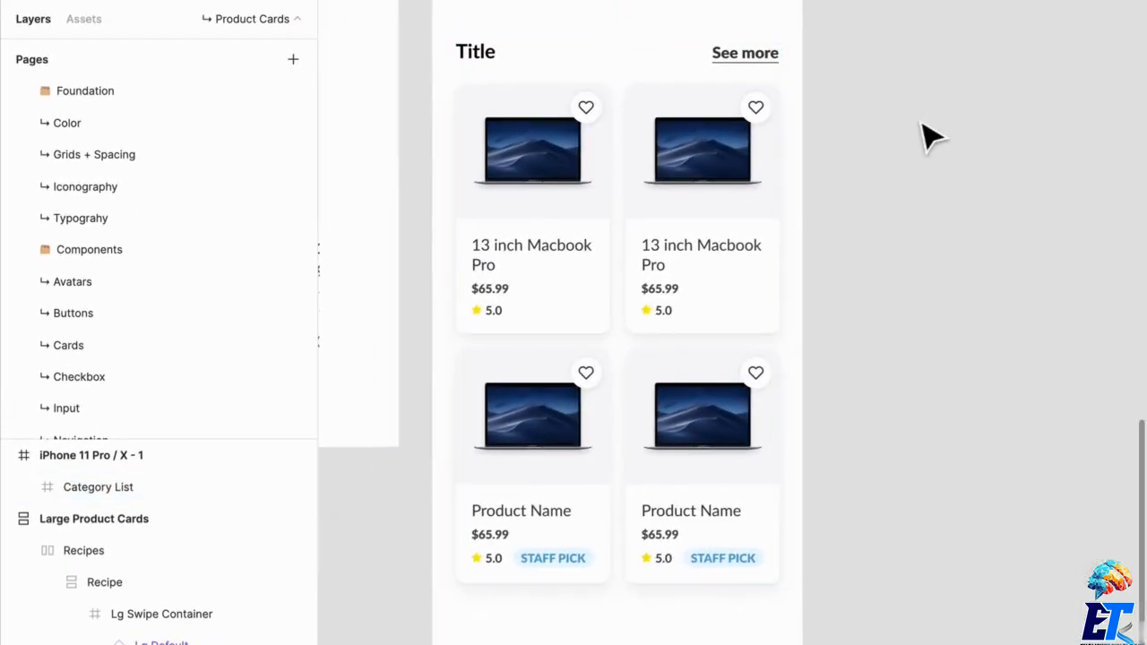
- Replace the Lg Swipe Container in the lower Large Product Cards board with a copy of Category List, and delete the iPhone 11 Pro / X - 1 frame
scroll(899, 300, "up", 1)
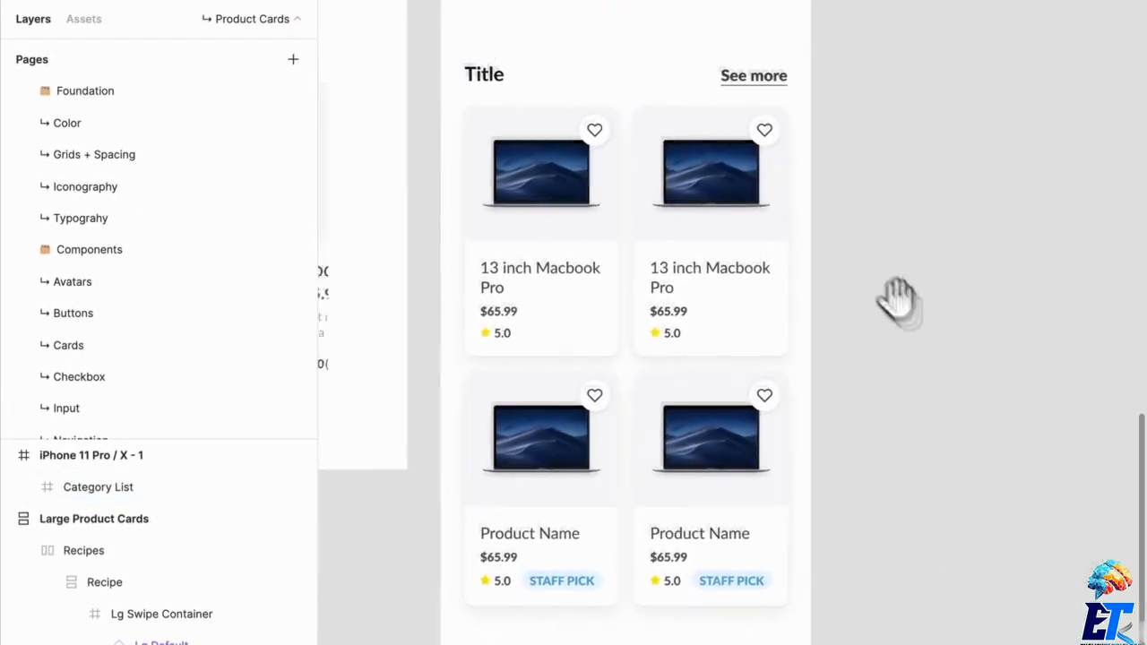
scroll(762, 374, "down", 5)
left_click(581, 384)
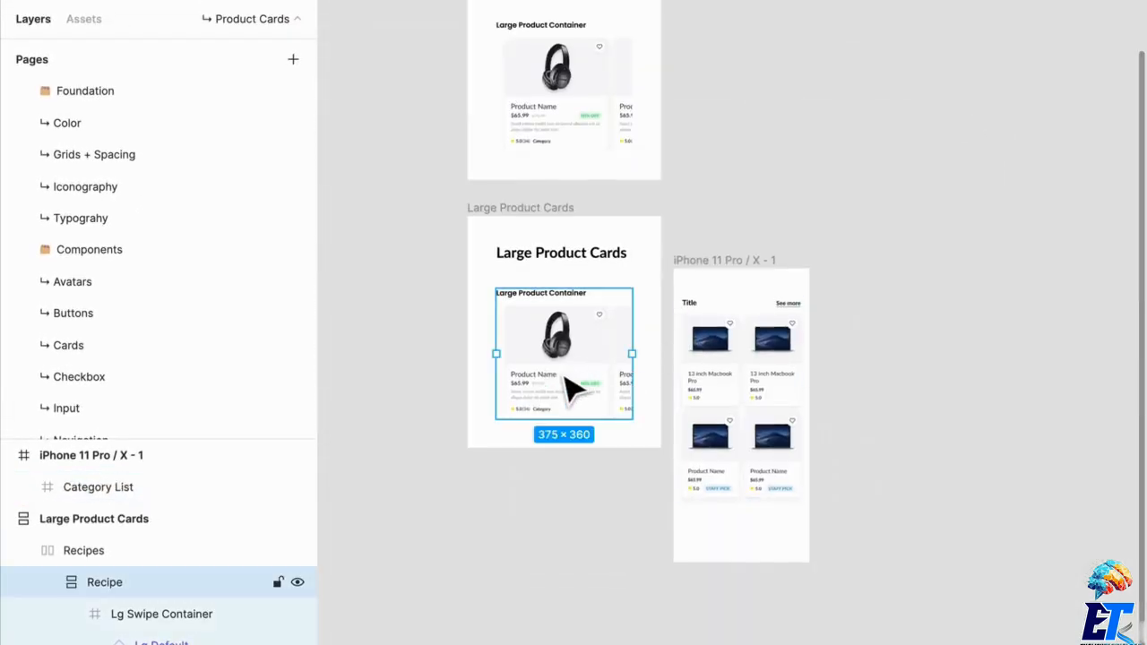
left_click(574, 387)
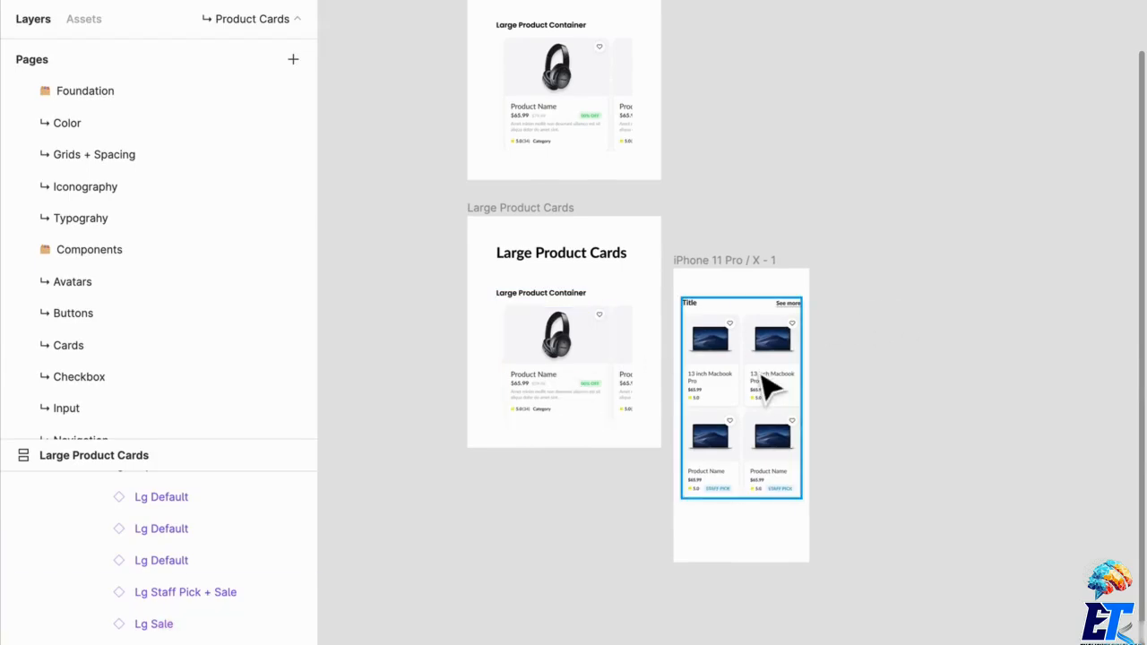
left_click(769, 385)
key("super+c")
left_click(578, 375)
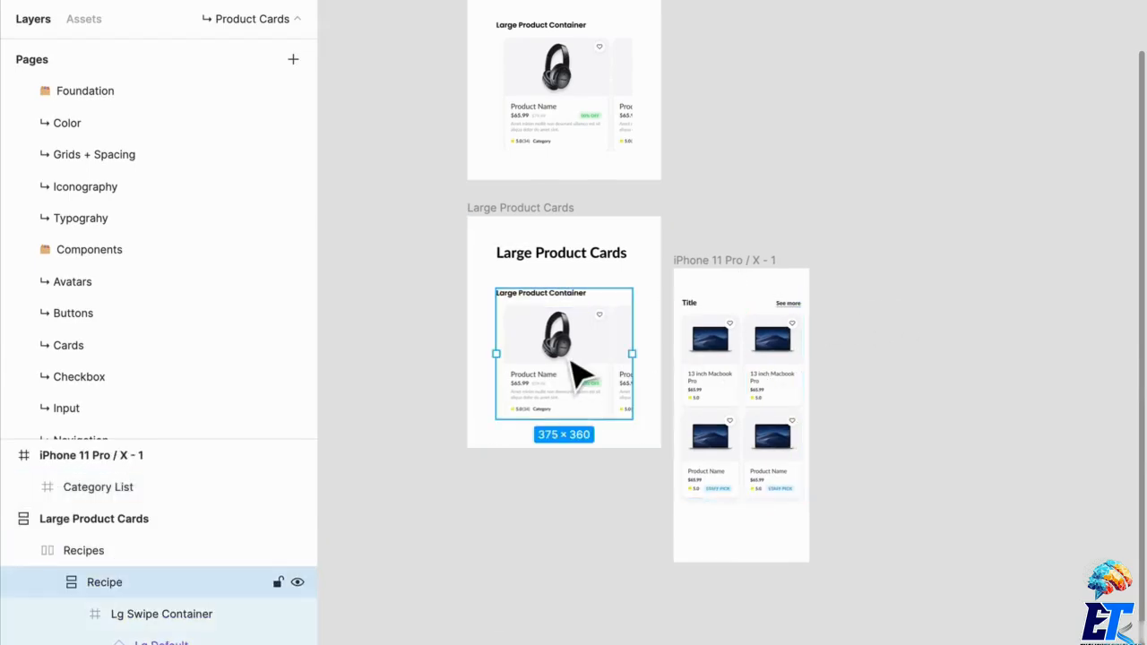
key("super+v")
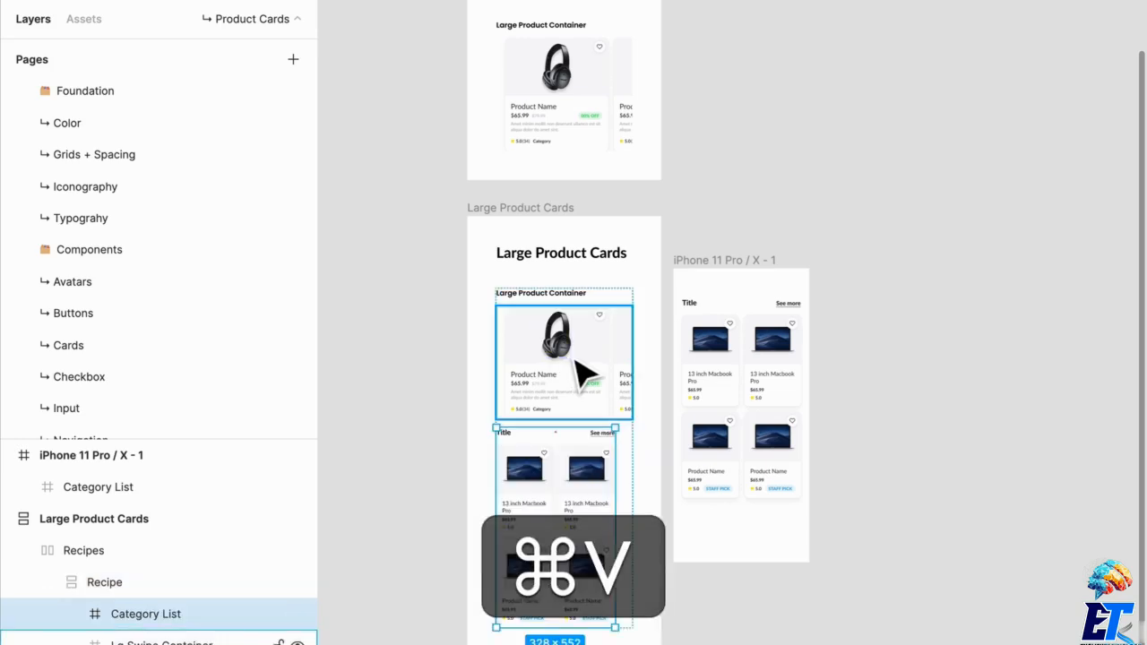
key("Delete")
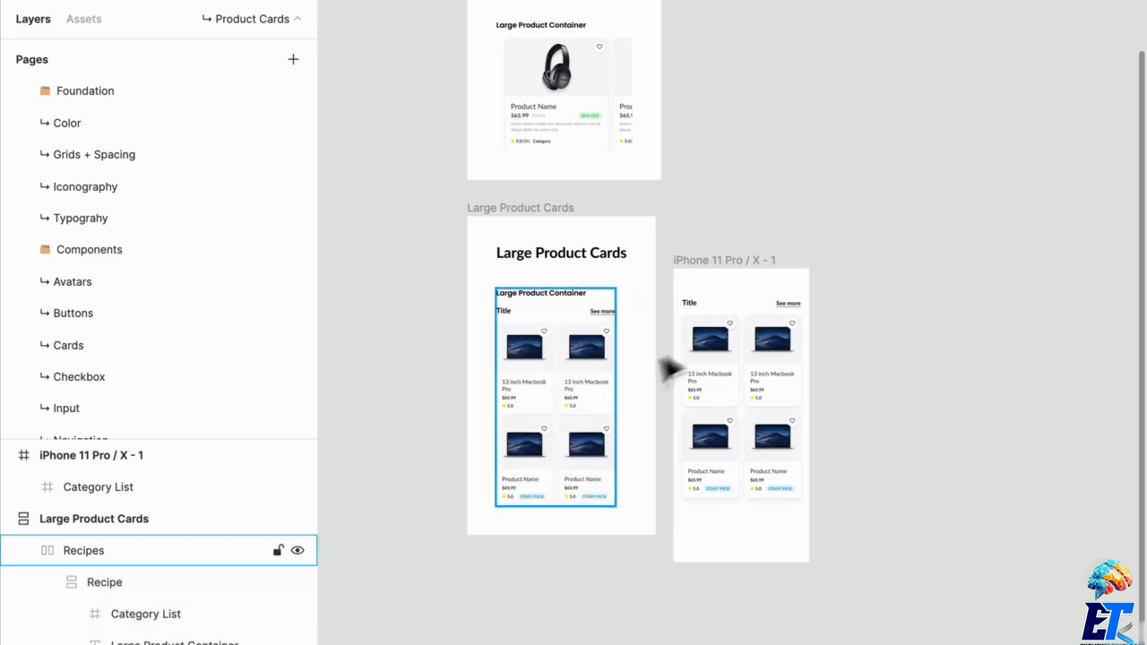
left_click(678, 264)
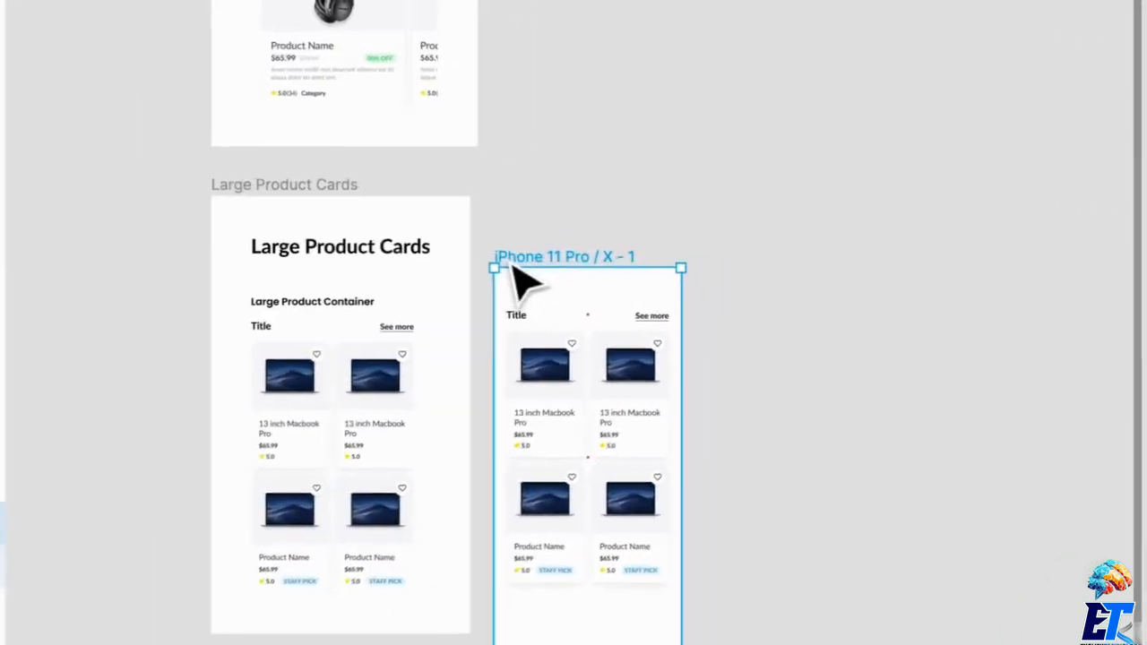
key("Delete")
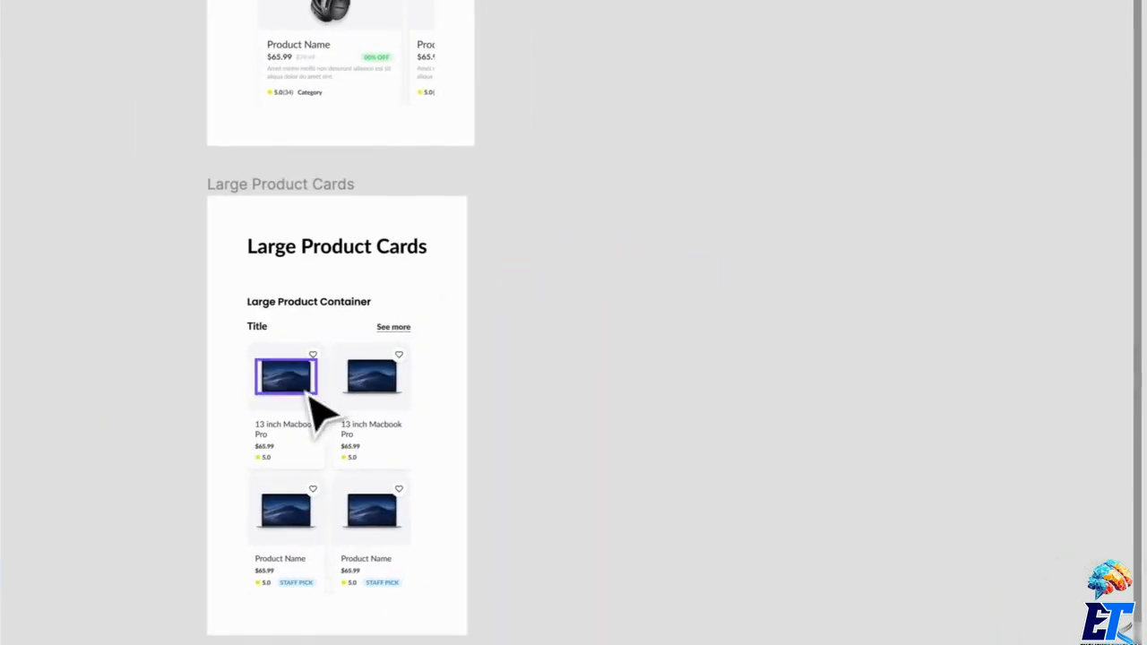
- Change the product name on the upper card of the Right Column to "Short"
scroll(320, 409, "up", 3)
left_click(384, 371)
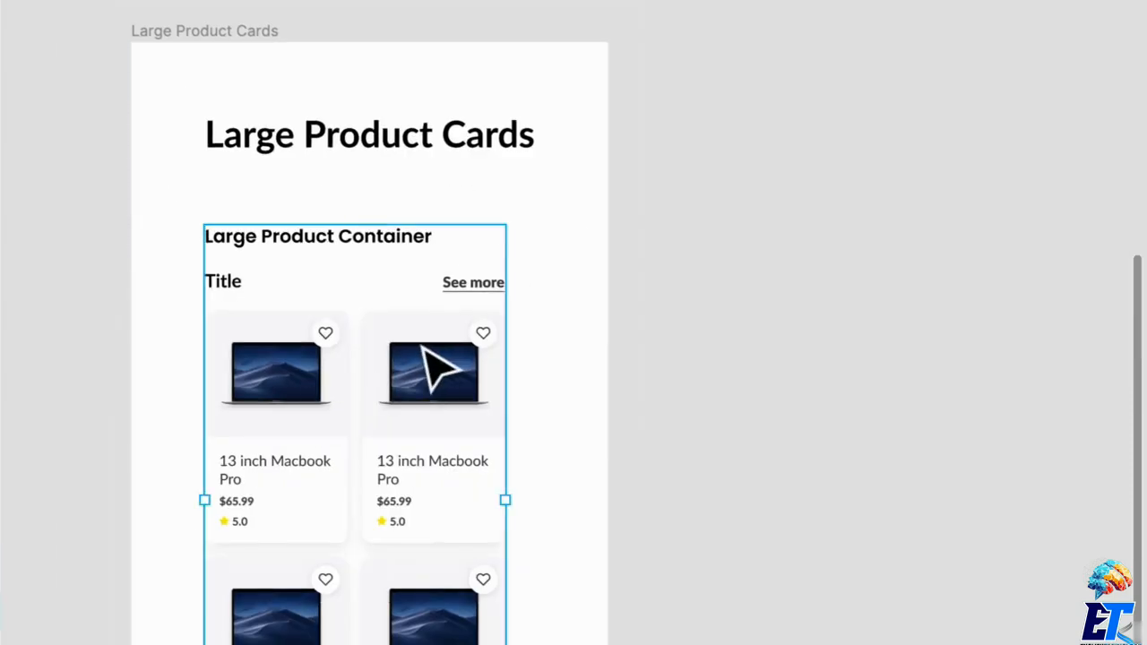
left_click(434, 345)
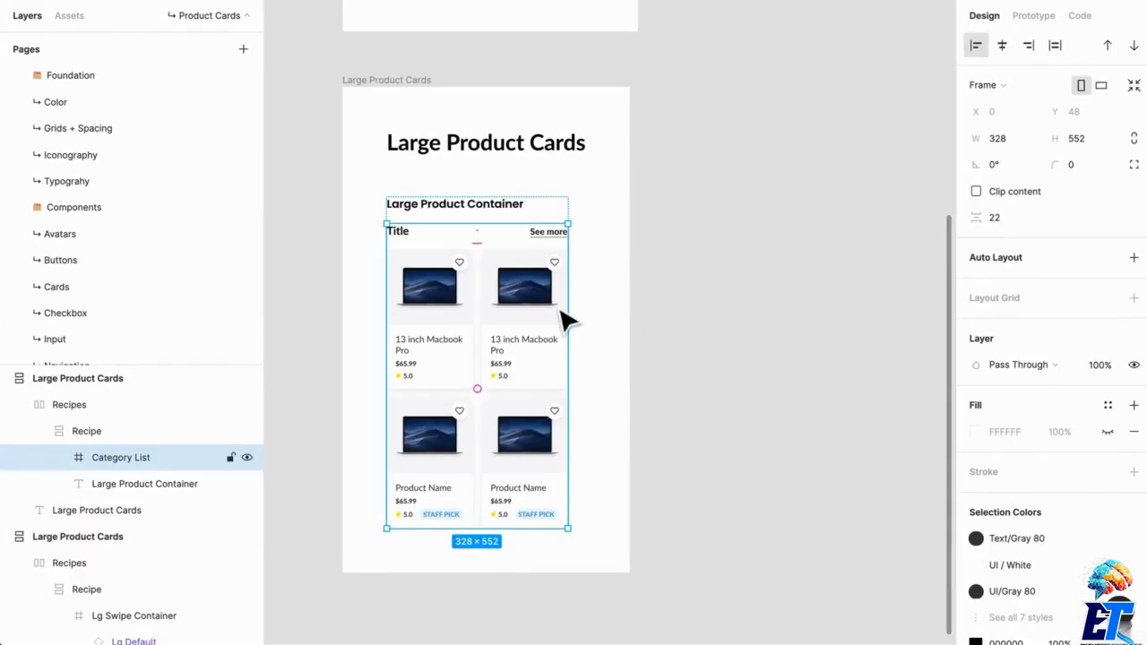
double_click(562, 341)
double_click(515, 361)
double_click(514, 364)
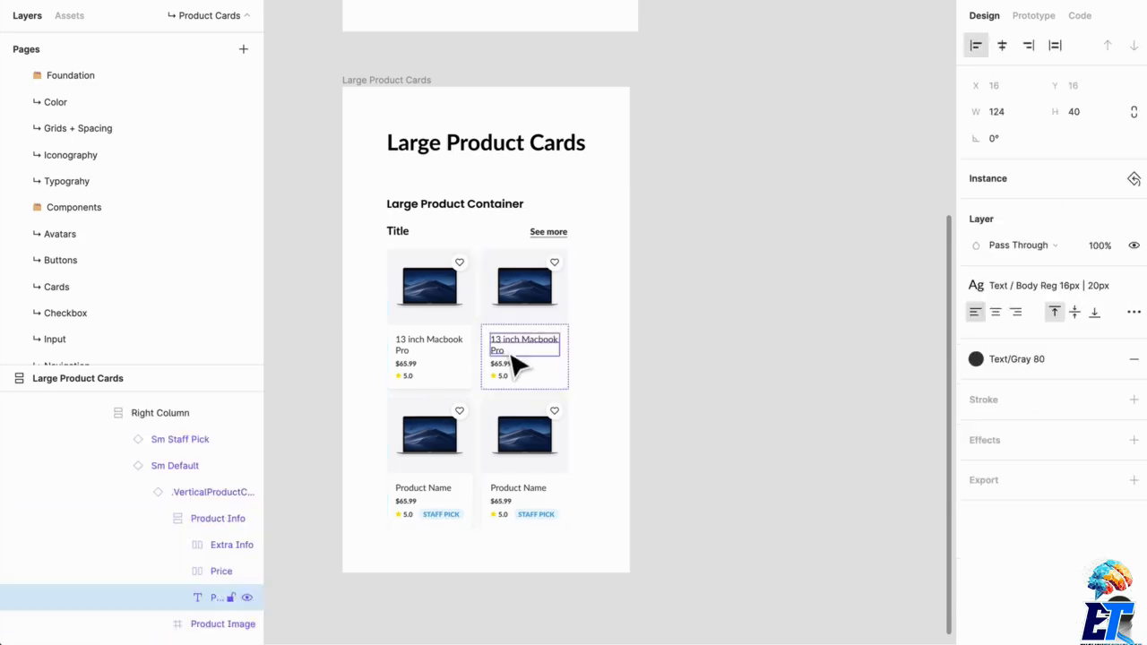
scroll(513, 365, "down", 4)
scroll(528, 394, "up", 10)
scroll(525, 431, "down", 5)
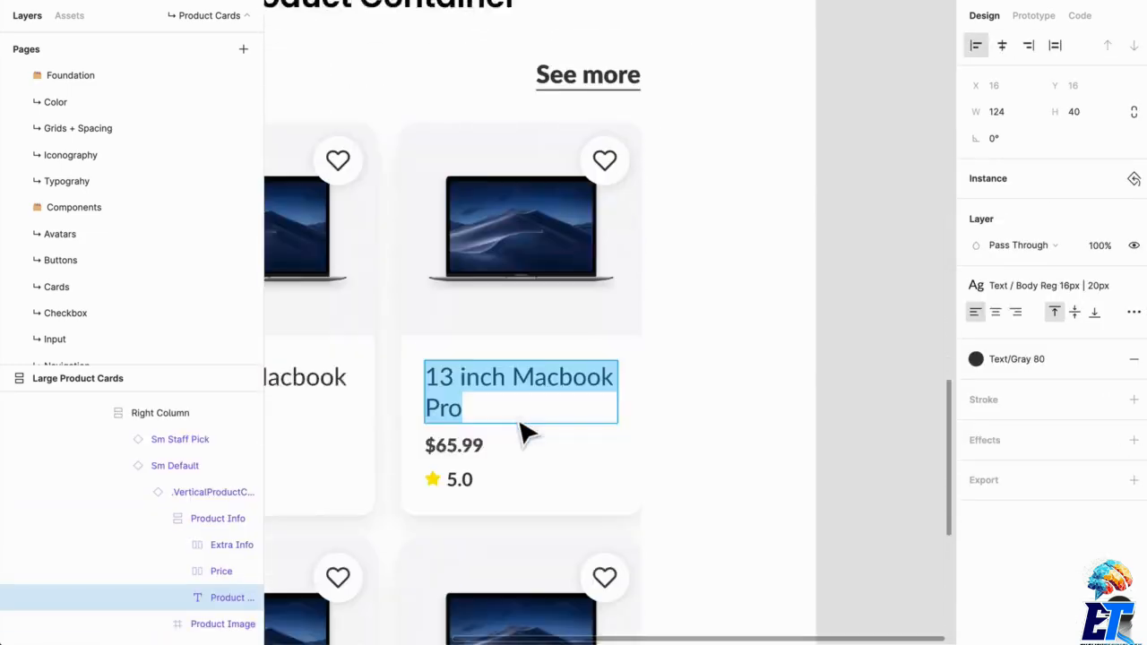
type("Short")
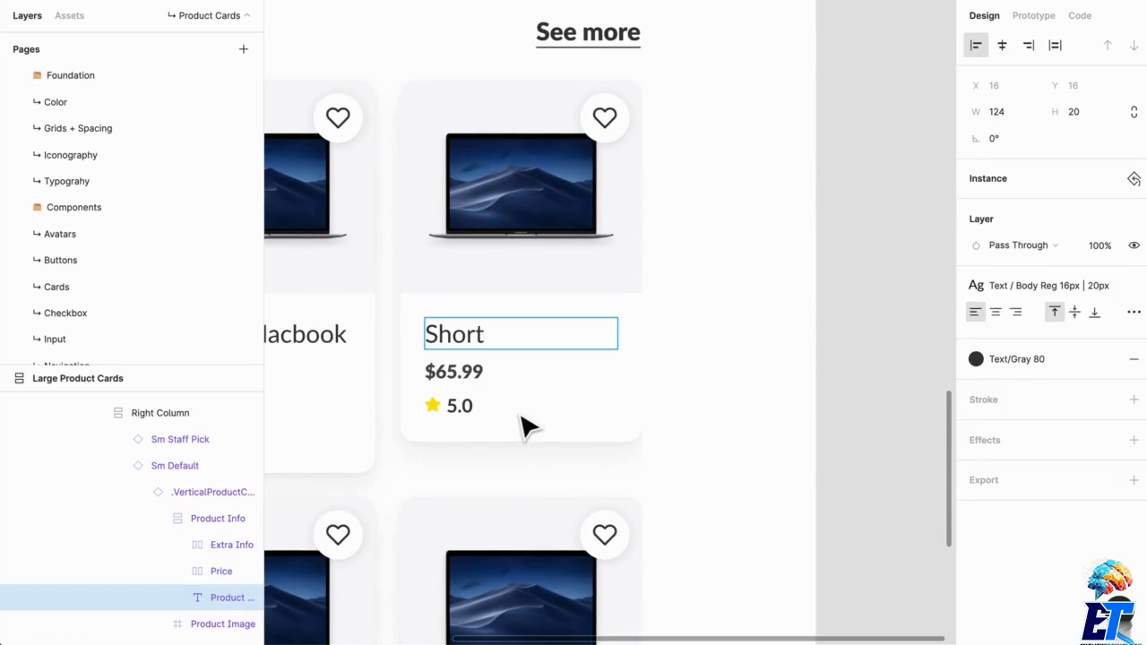
left_click(688, 403)
- Reduce the height of the Sm Default card instance in the Right Column to 233 so it fits its shortened content
left_click(563, 328)
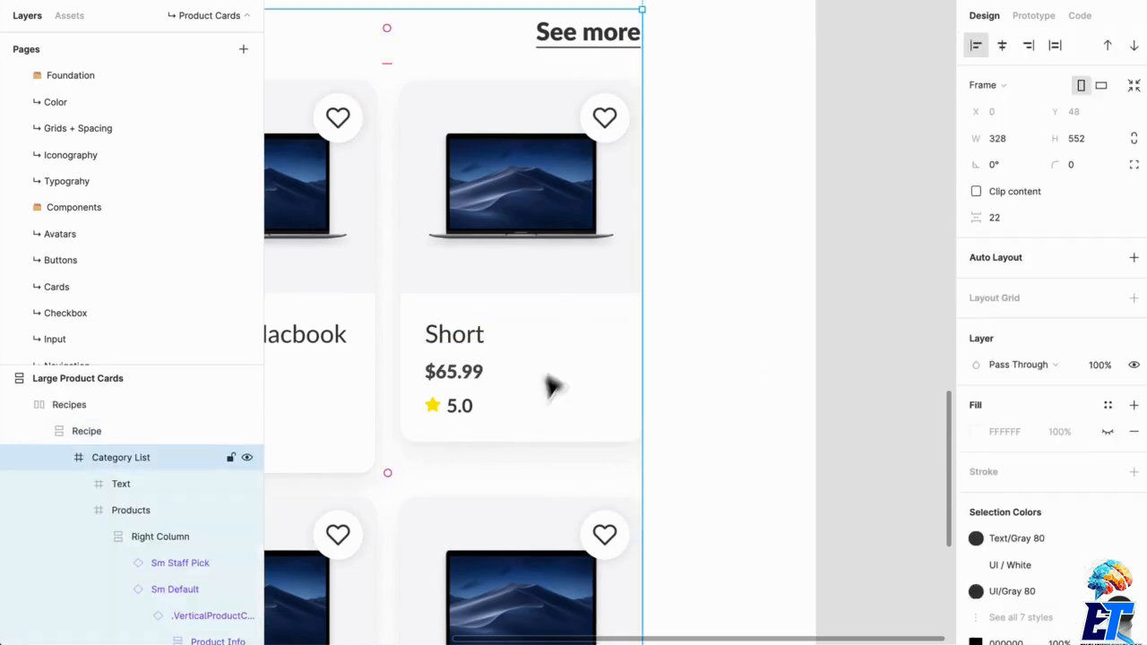
double_click(542, 381)
double_click(545, 395)
double_click(545, 394)
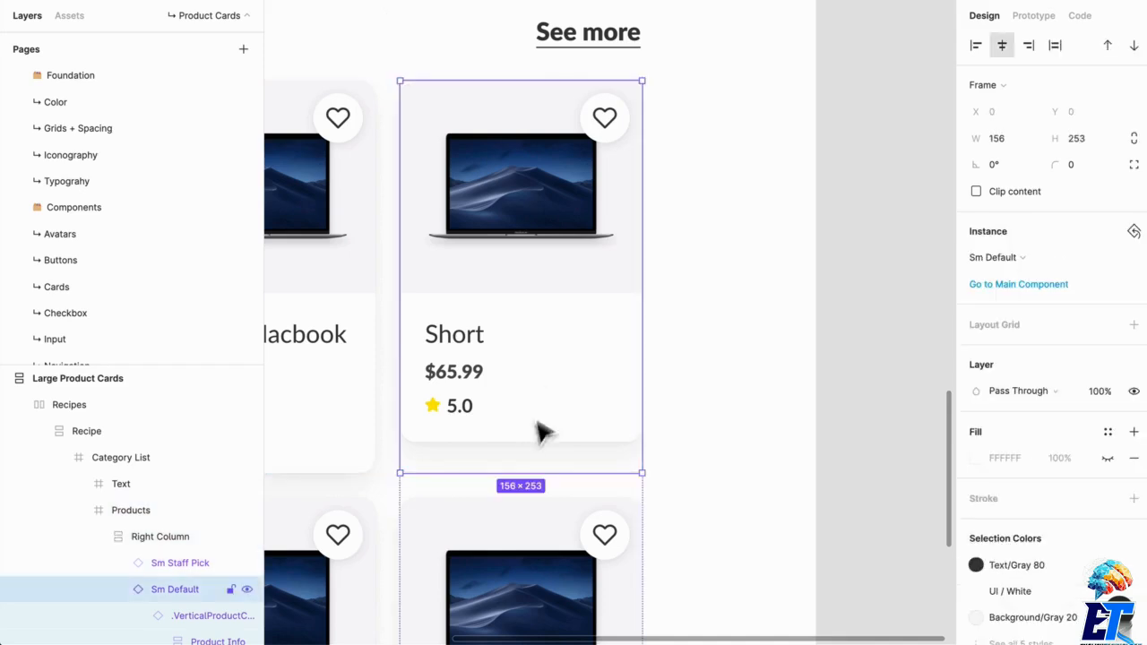
left_click_drag(530, 487, 528, 453)
scroll(530, 457, "up", 5)
left_click_drag(529, 454, 529, 456)
scroll(529, 456, "down", 5)
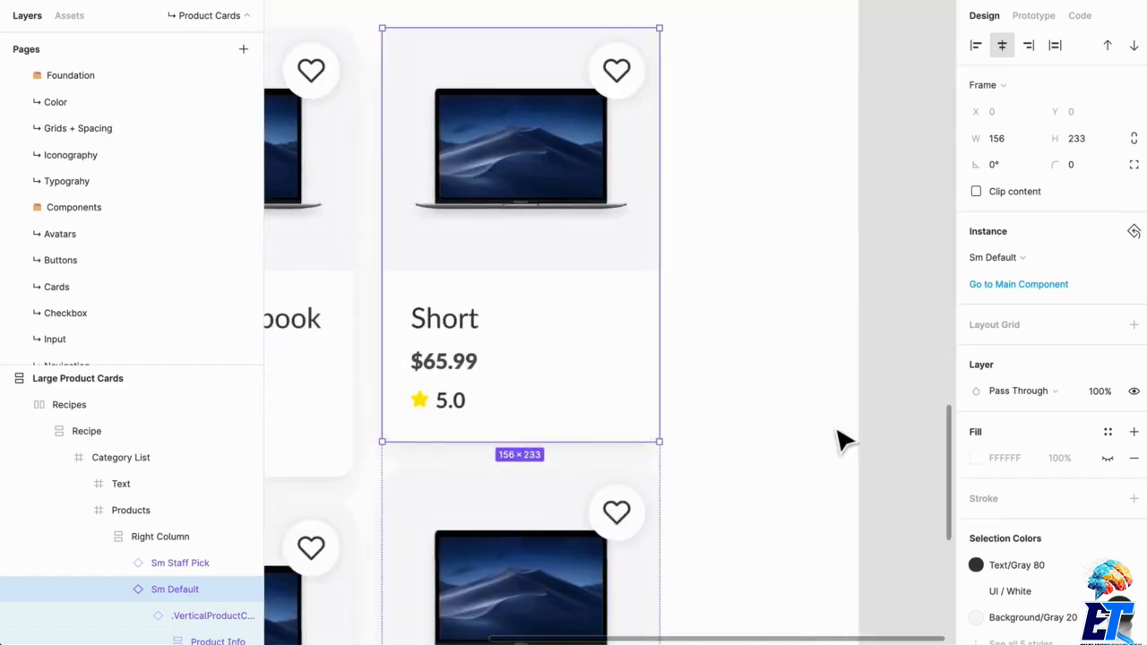
left_click(836, 430)
- Examine the two-column card grid and compare its board with the Large Product Cards board above it
scroll(780, 437, "down", 1)
scroll(780, 453, "down", 2)
scroll(775, 465, "down", 5)
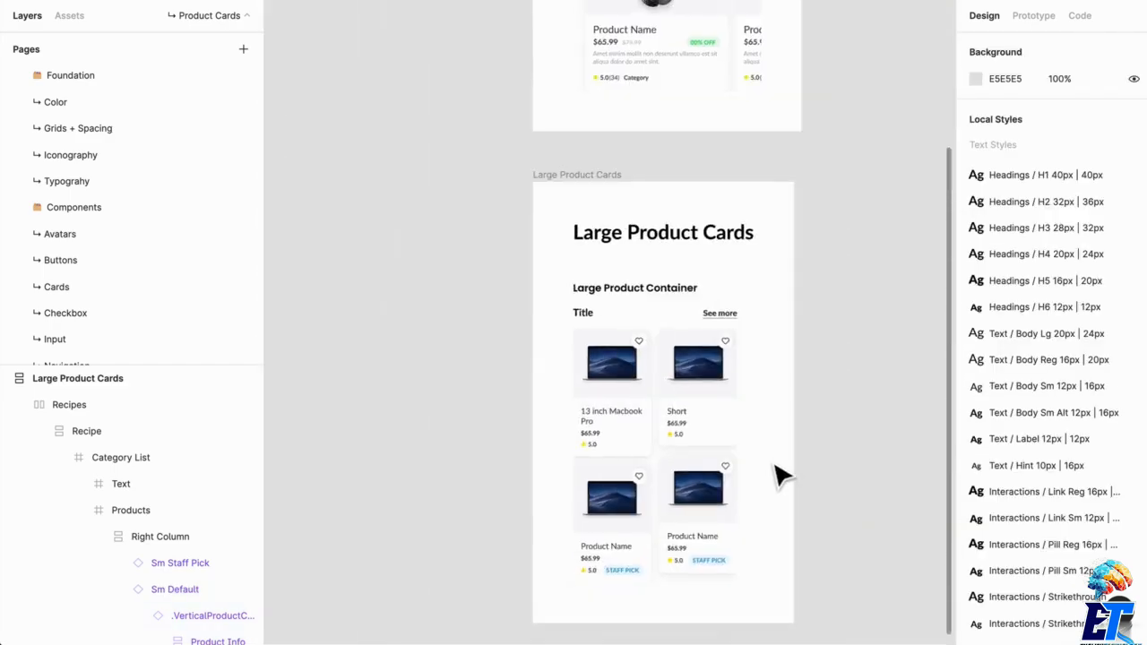
left_click_drag(778, 475, 712, 480)
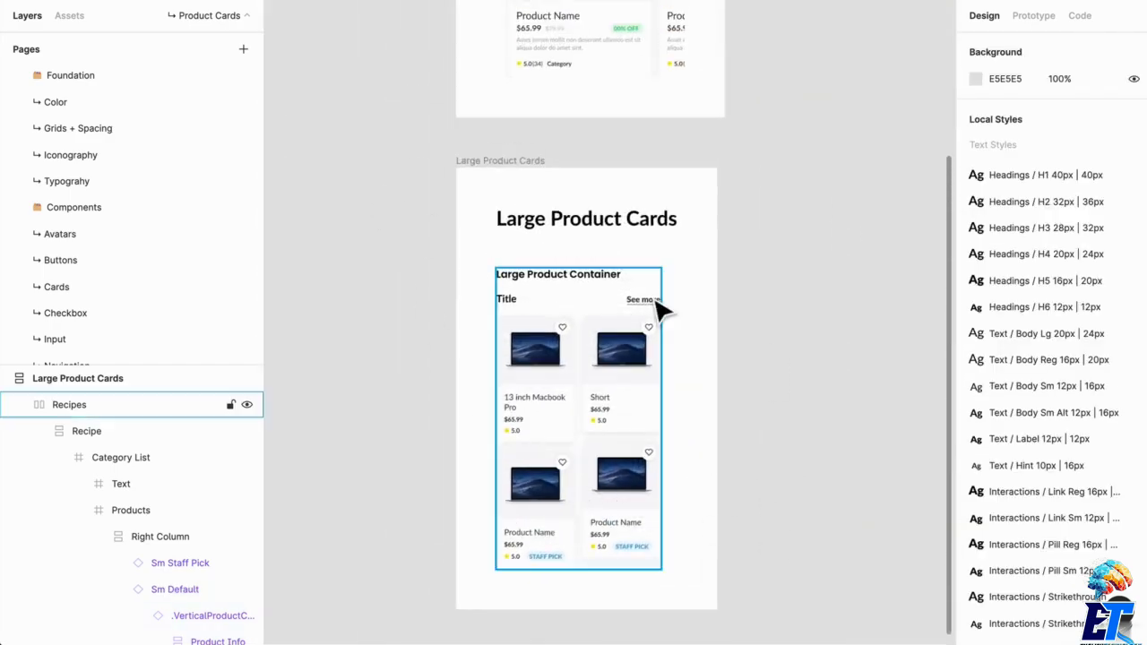
scroll(659, 310, "up", 5)
scroll(701, 498, "down", 3)
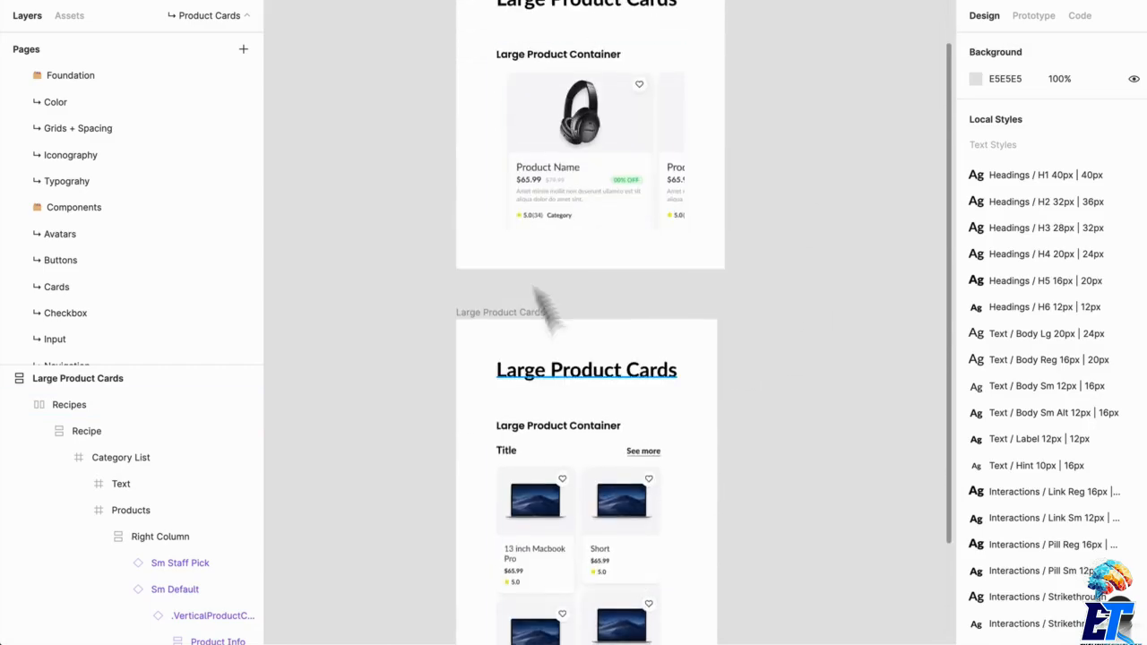
scroll(705, 351, "up", 2)
scroll(678, 378, "down", 6)
scroll(853, 316, "up", 3)
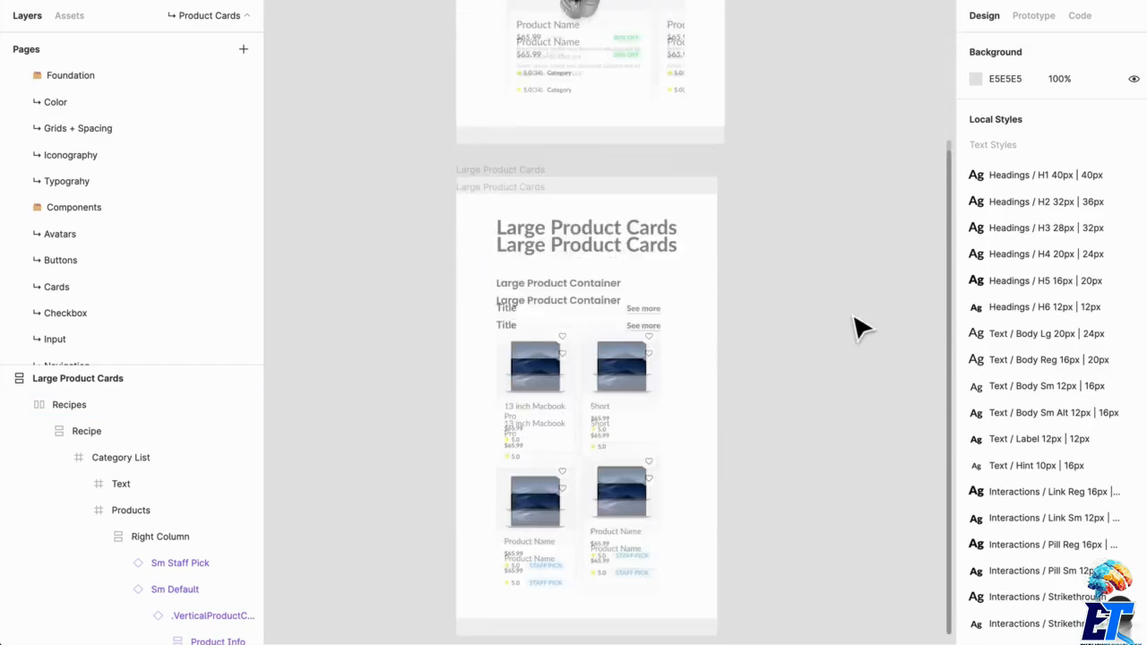